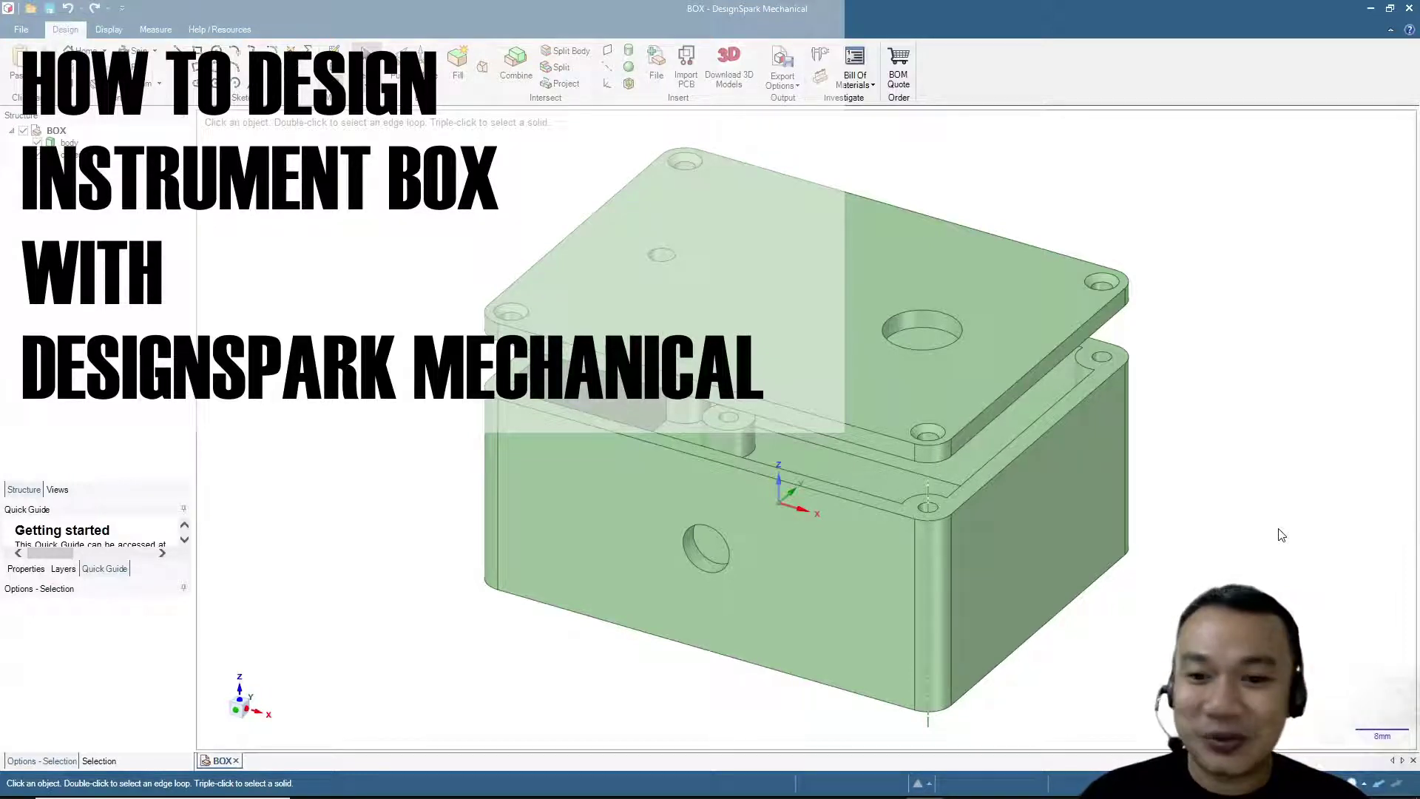
Step: Create a new design and sketch an 80 by 60 mm rectangle on the ground grid
{"action": "left_click", "coordinate": [20, 28]}
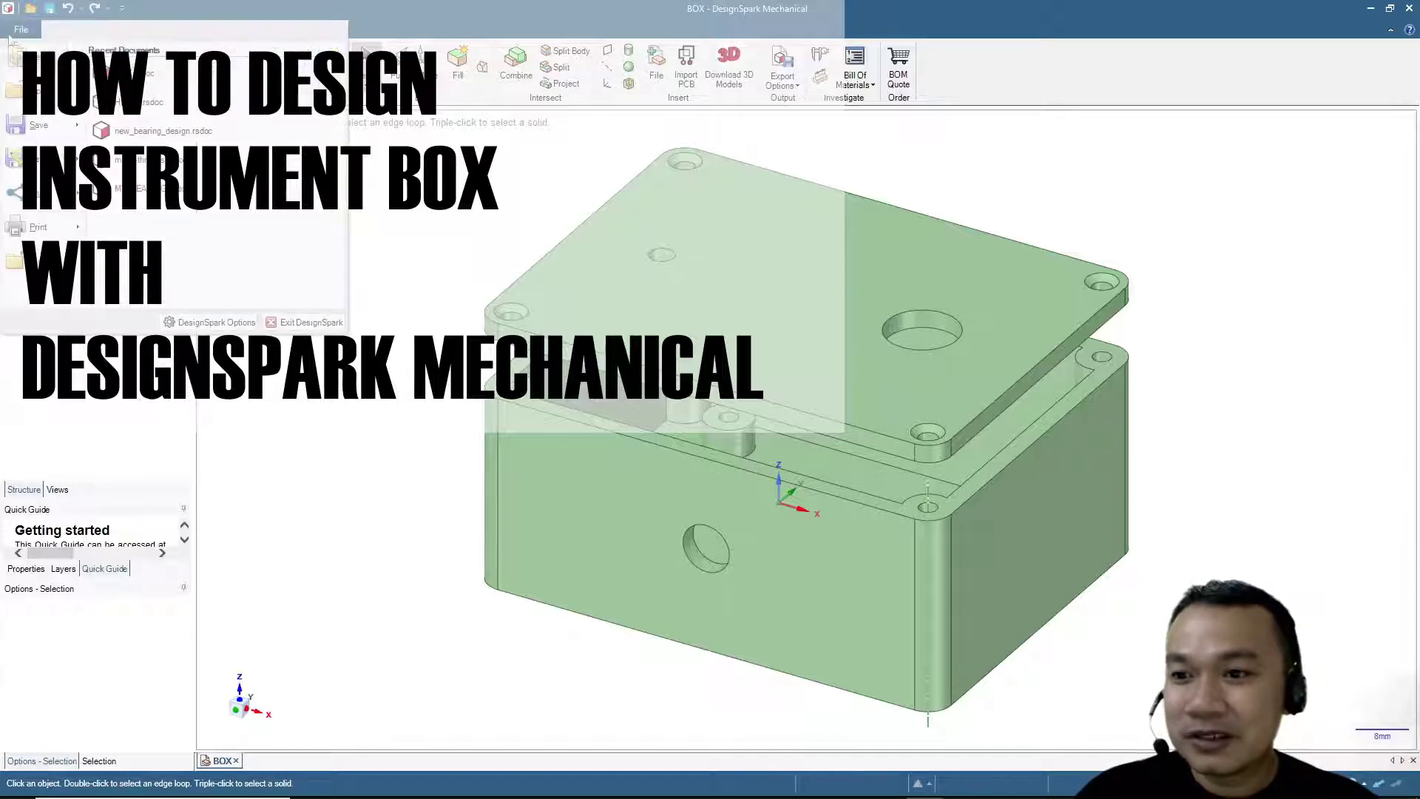
{"action": "left_click", "coordinate": [37, 59]}
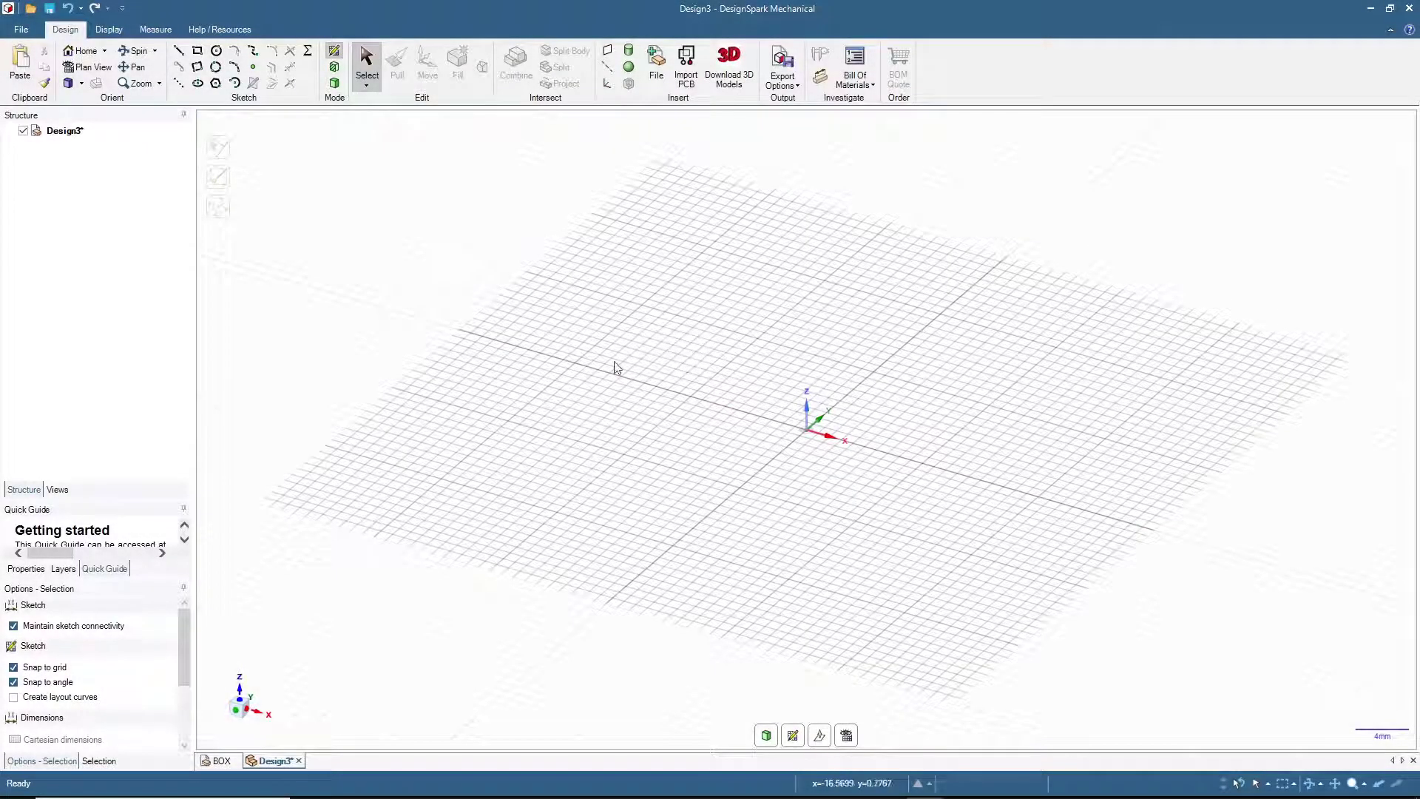
{"action": "left_click", "coordinate": [198, 54]}
{"action": "left_click", "coordinate": [576, 234]}
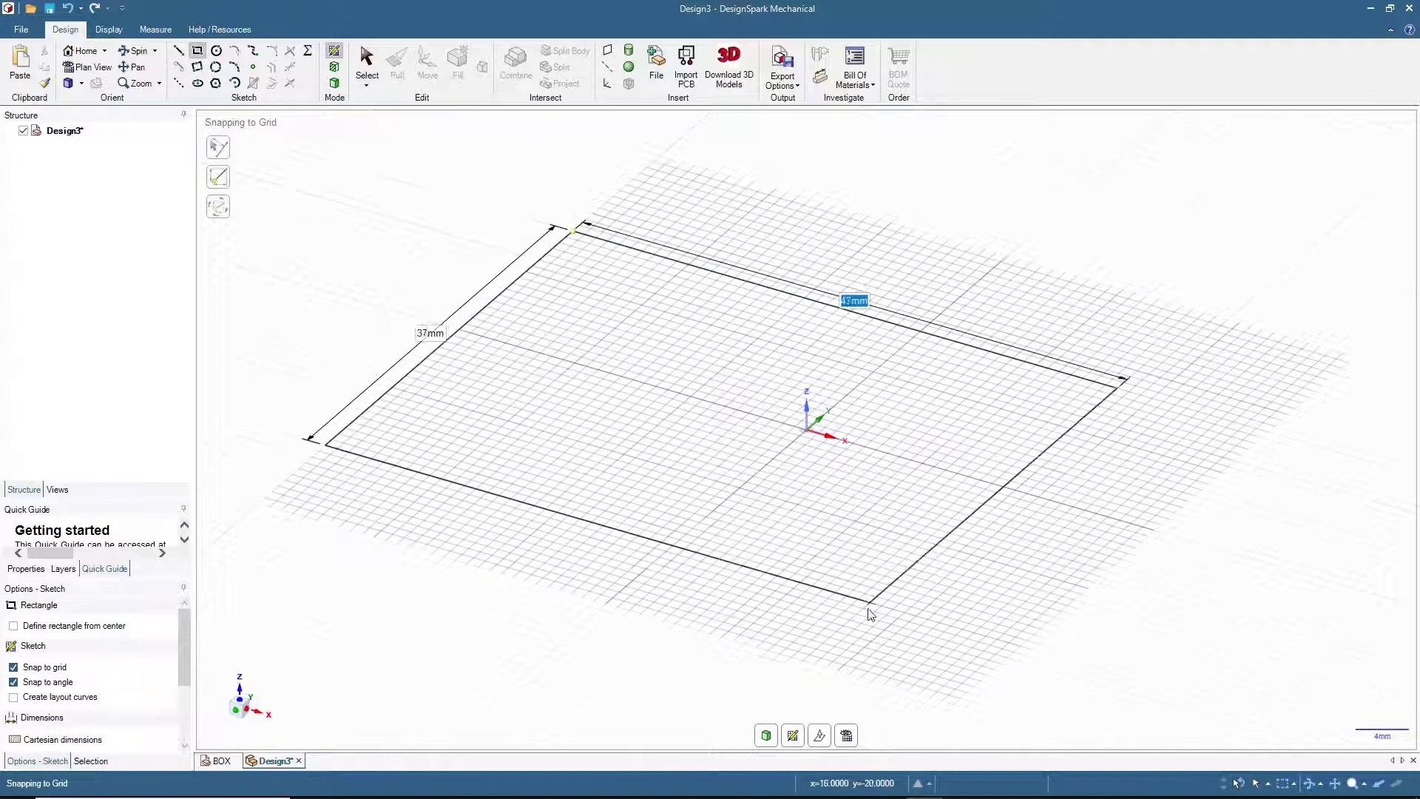
{"action": "type", "text": "80"}
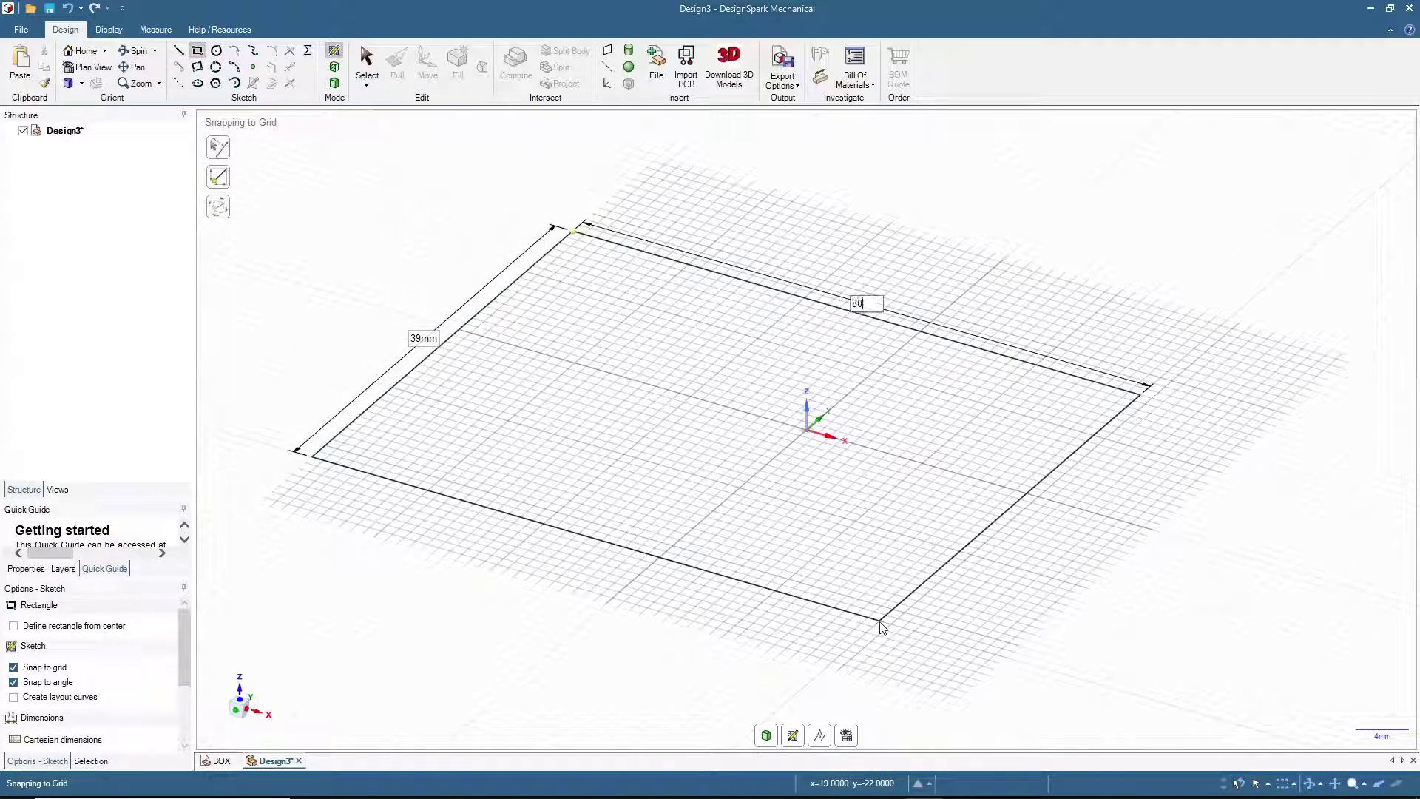
{"action": "key", "text": "Tab"}
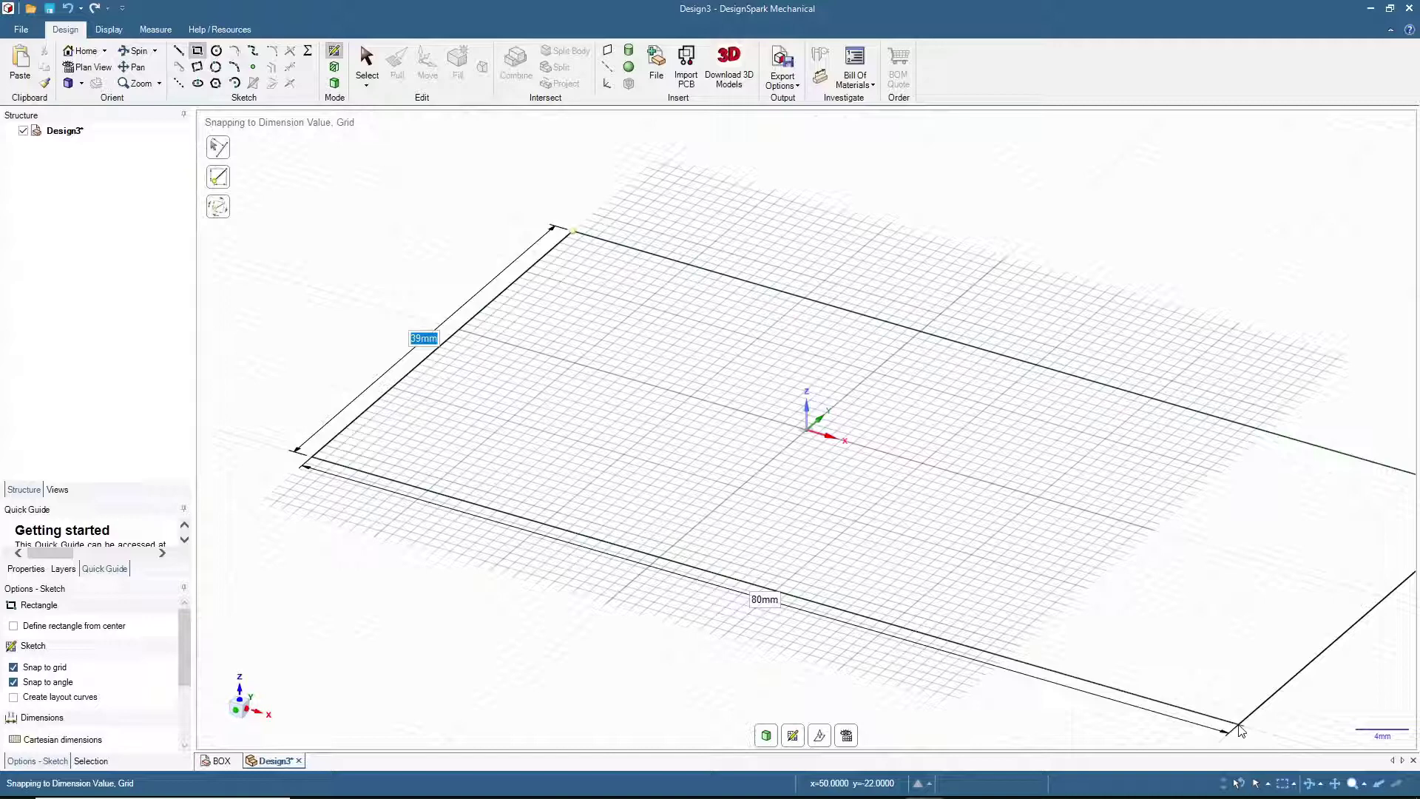
{"action": "type", "text": "60"}
{"action": "key", "text": "Return"}
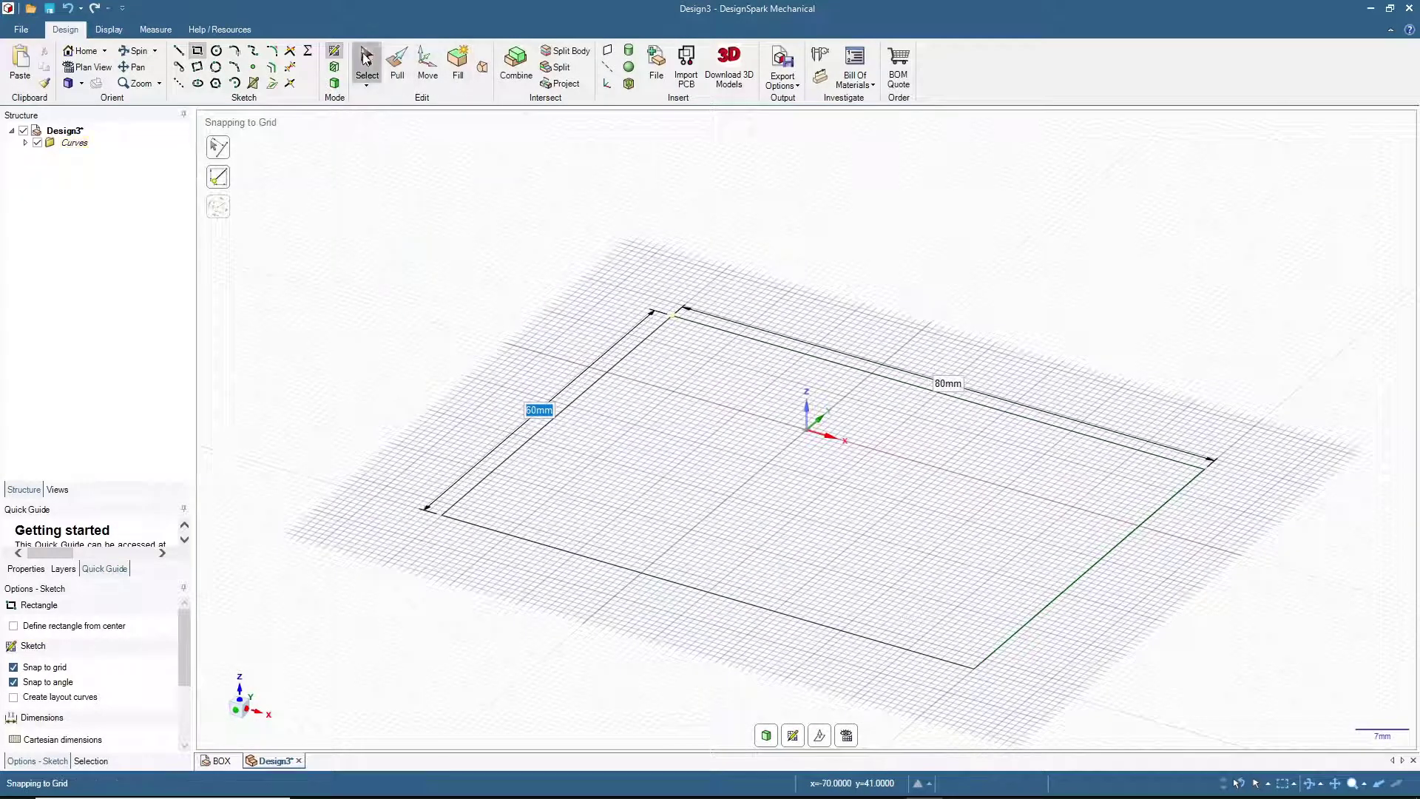
{"action": "left_click", "coordinate": [367, 62]}
{"action": "left_click", "coordinate": [86, 54]}
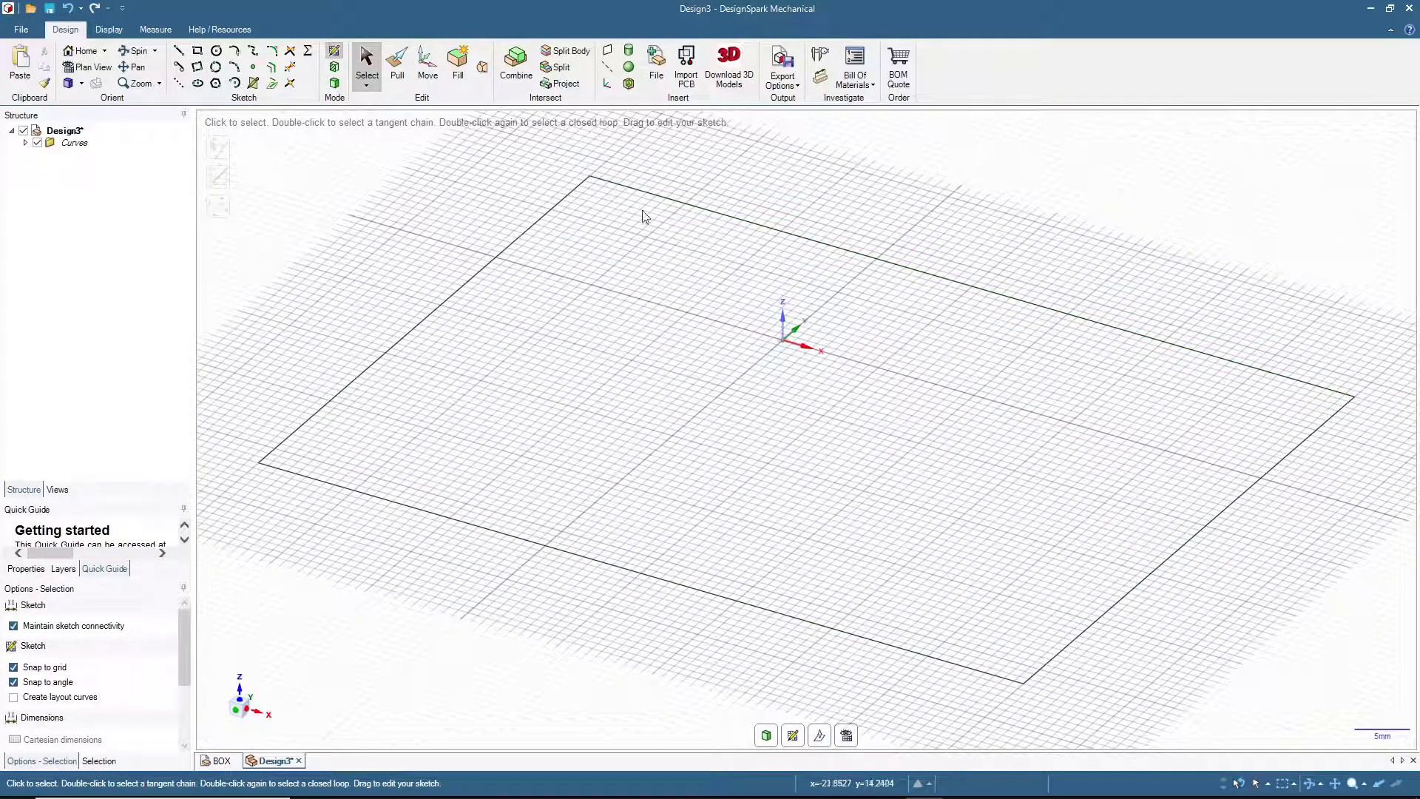
Step: Sketch a 3.2 by 60 mm wall rectangle along the outside of the base rectangle's left short side
{"action": "left_click", "coordinate": [583, 182]}
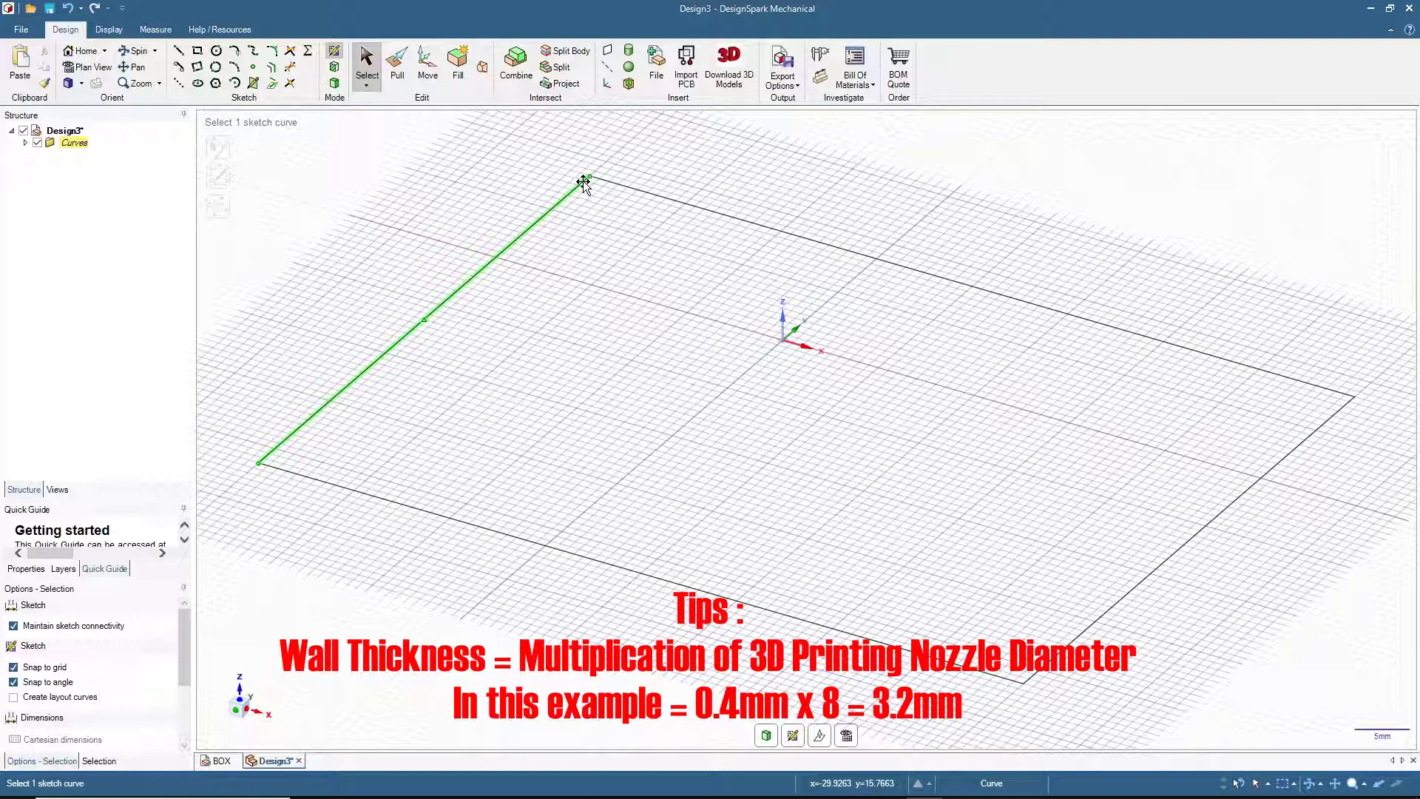
{"action": "key", "text": "Escape"}
{"action": "key", "text": "r"}
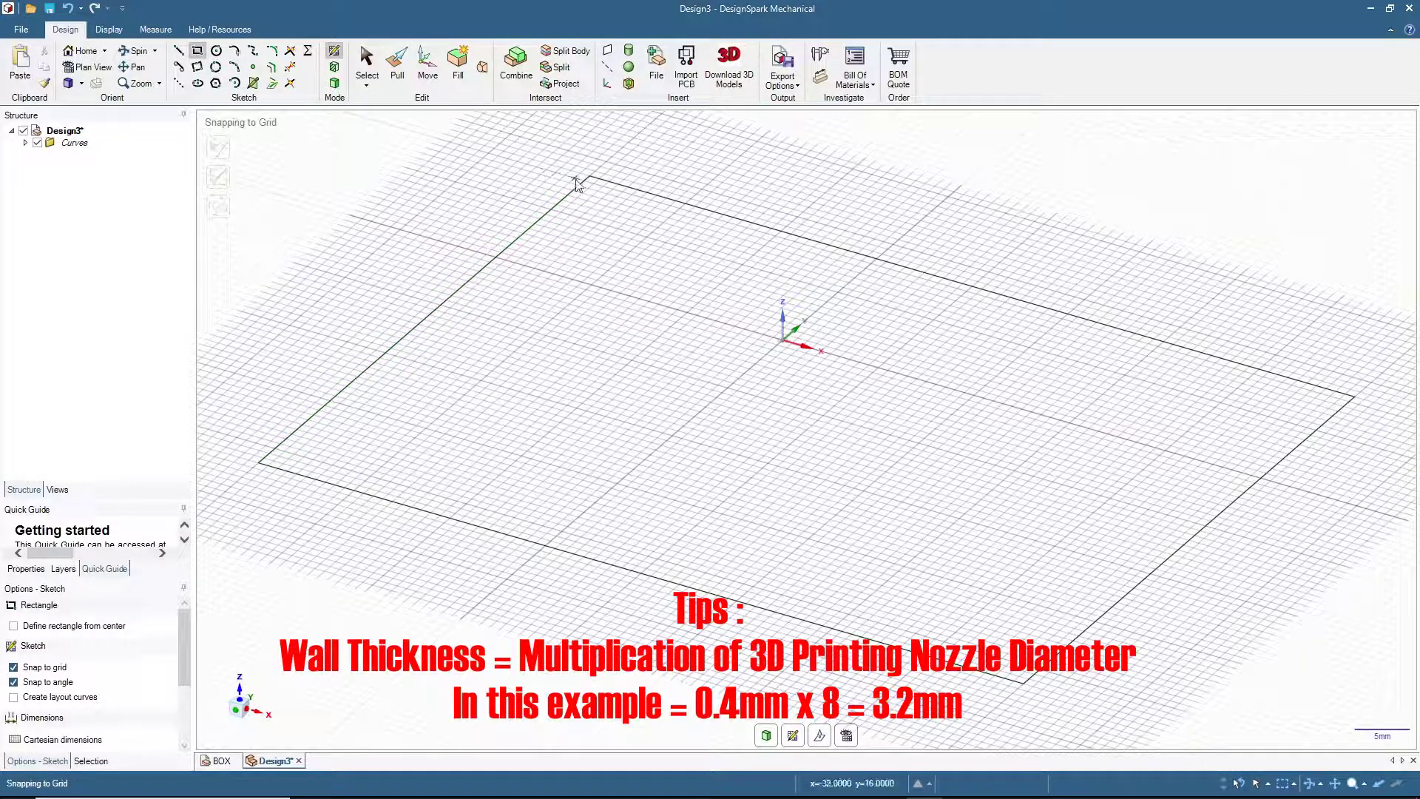
{"action": "left_click", "coordinate": [588, 176]}
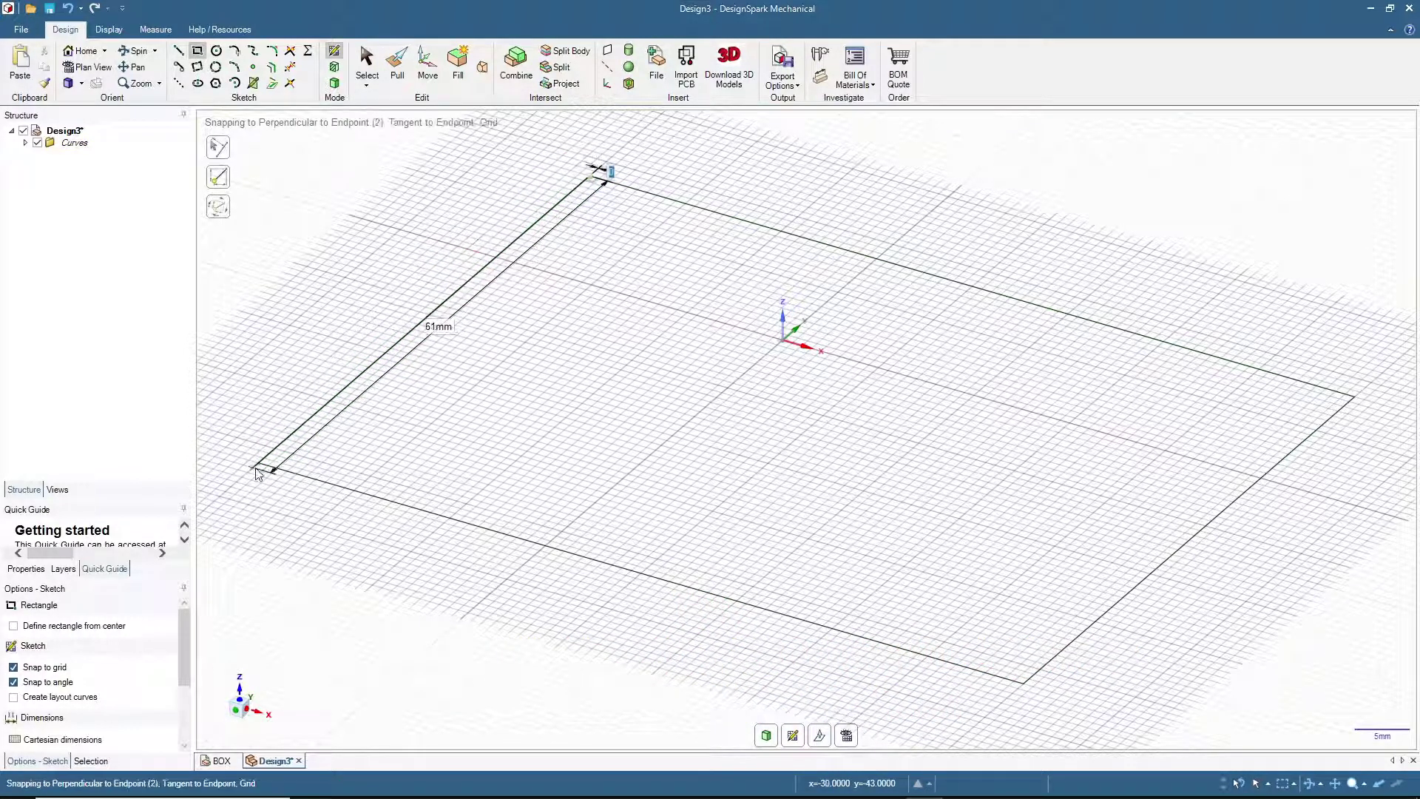
{"action": "key", "text": "Tab"}
{"action": "key", "text": "Tab"}
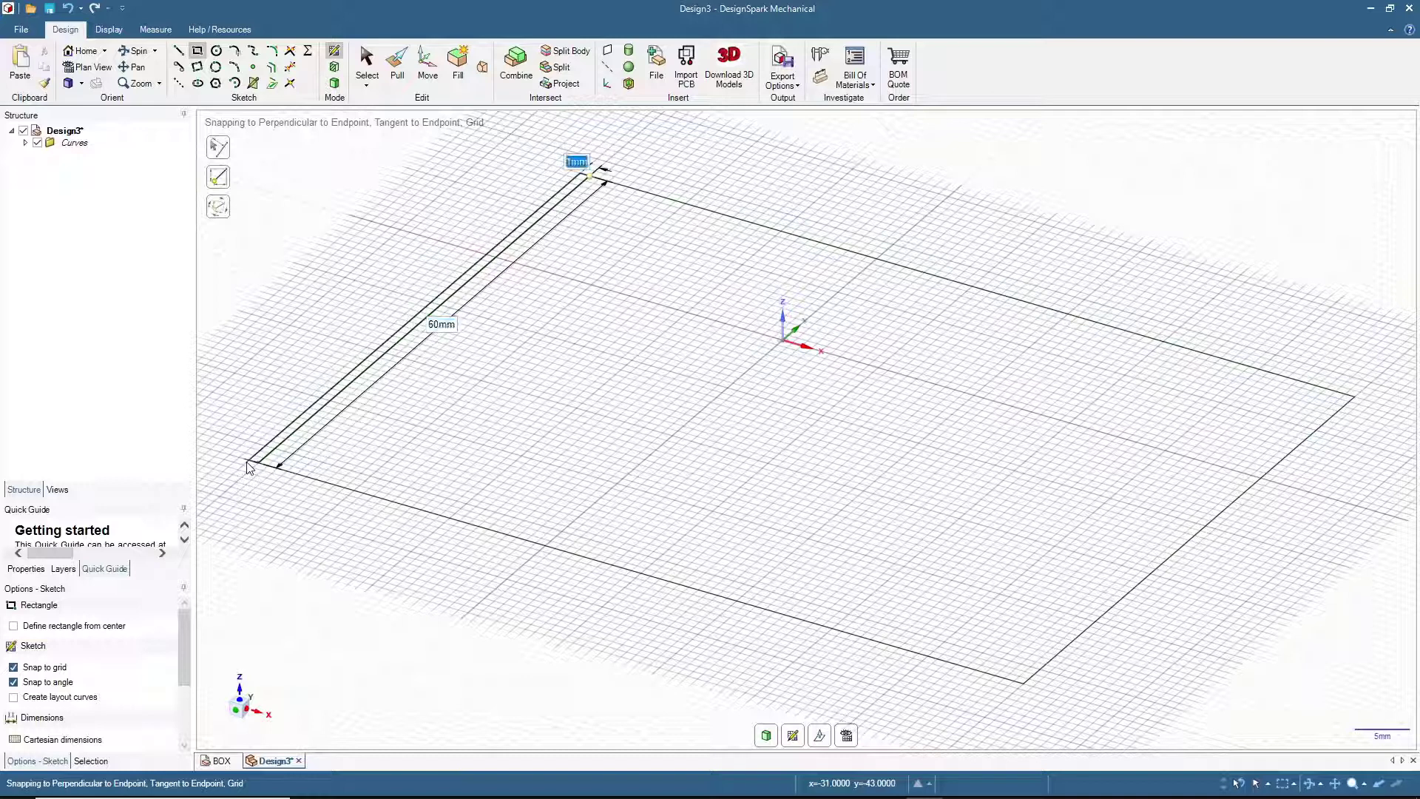
{"action": "type", "text": "3.2"}
{"action": "key", "text": "Tab"}
{"action": "key", "text": "Return"}
Step: Sketch a 3.2 by 60 mm wall rectangle along the outside of the base rectangle's right short side
{"action": "left_click", "coordinate": [1355, 397]}
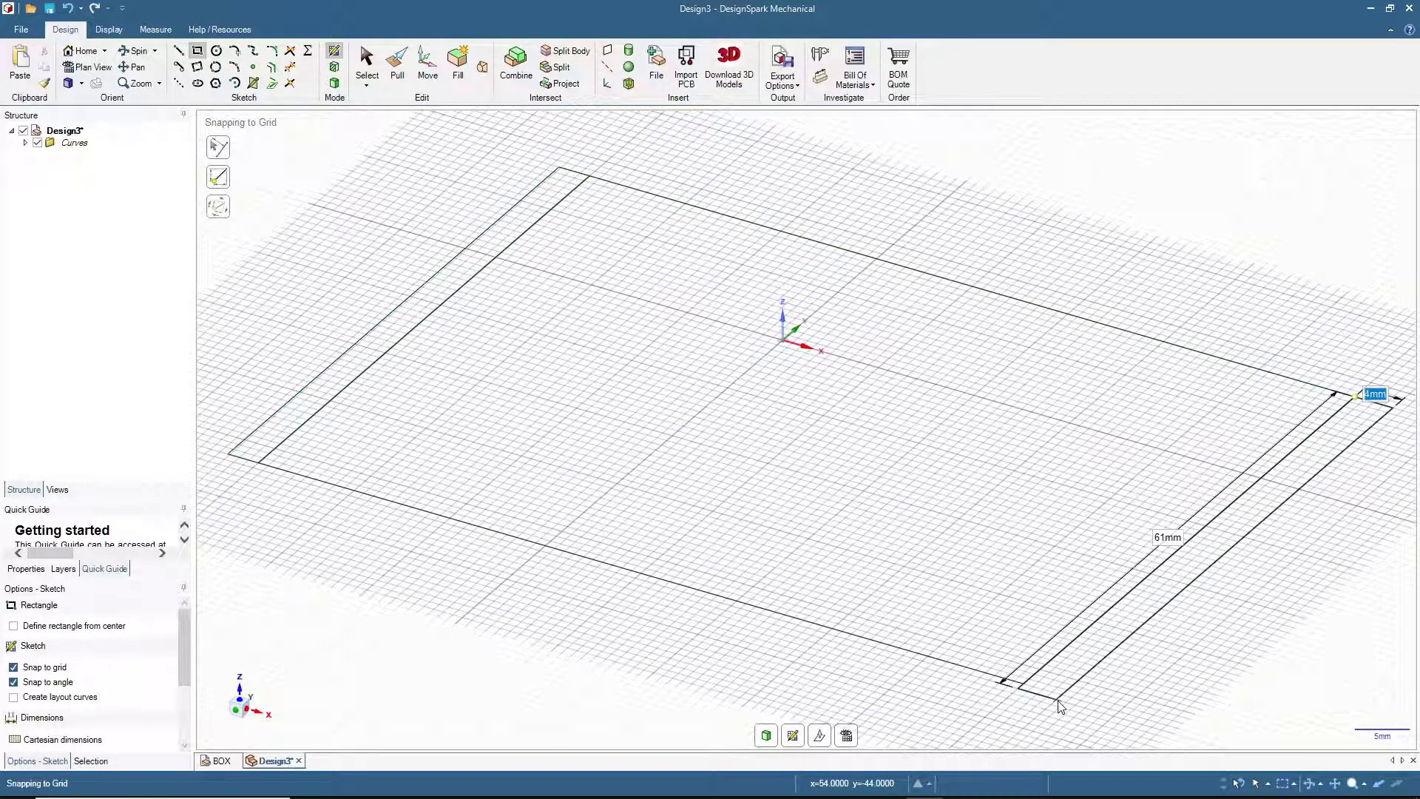
{"action": "type", "text": "3.2"}
{"action": "key", "text": "Tab"}
{"action": "type", "text": "60"}
{"action": "key", "text": "Tab"}
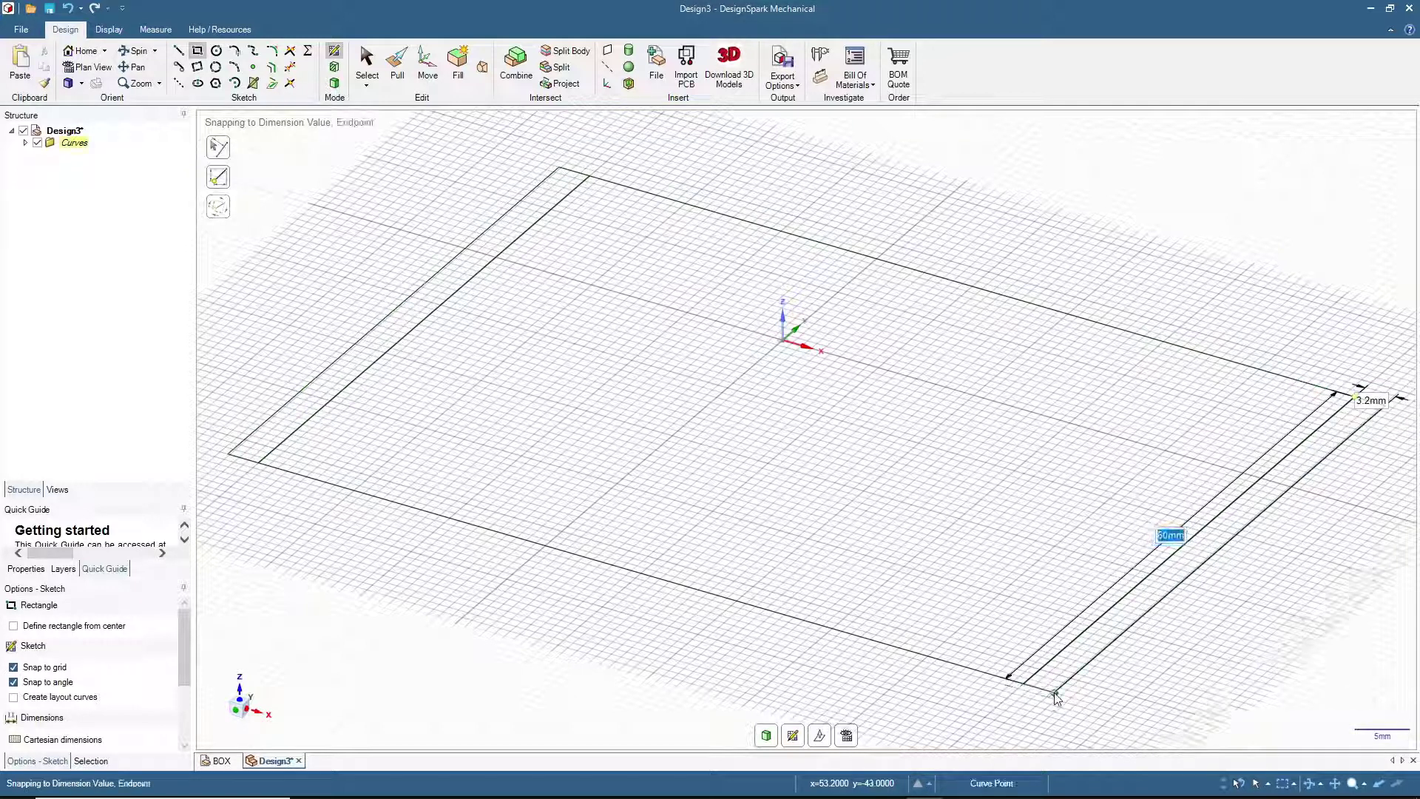
{"action": "key", "text": "Return"}
Step: Sketch an 86.4 by 3.2 mm wall rectangle along the outside of the front long side, spanning both side walls
{"action": "left_click", "coordinate": [229, 453]}
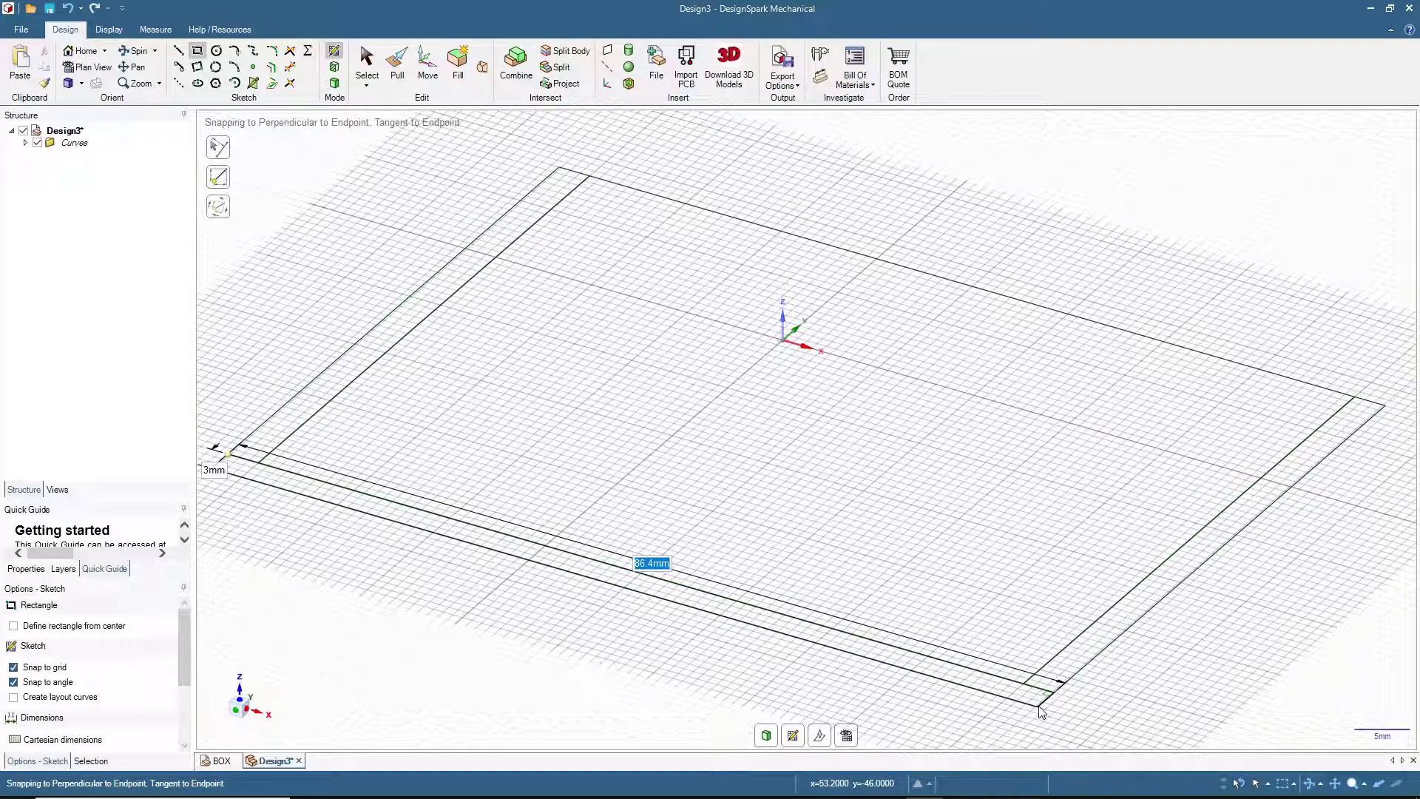
{"action": "key", "text": "Tab"}
{"action": "type", "text": "3.2"}
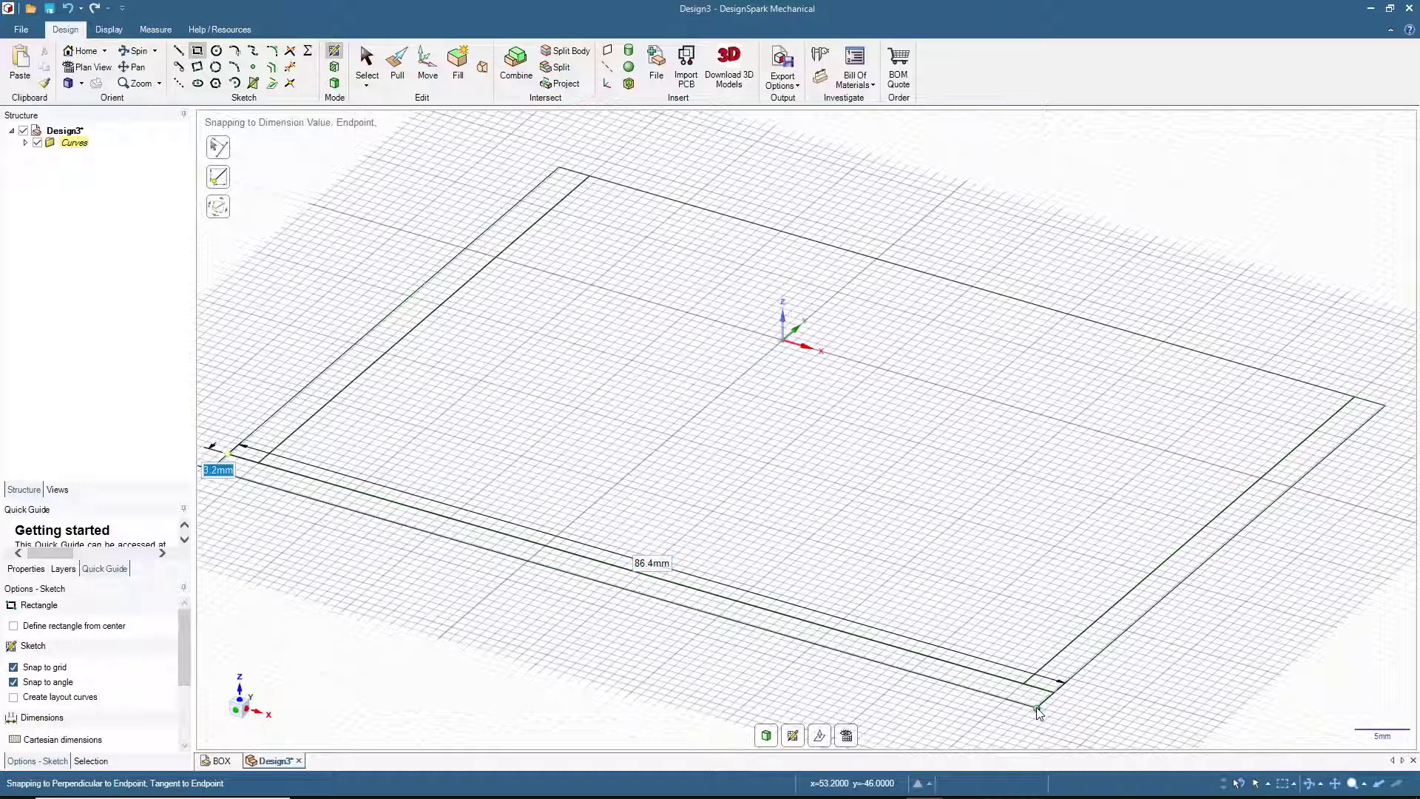
{"action": "key", "text": "Return"}
Step: Sketch an 86.4 by 3.2 mm wall rectangle along the outside of the rear long side, spanning both side walls
{"action": "left_click", "coordinate": [559, 167]}
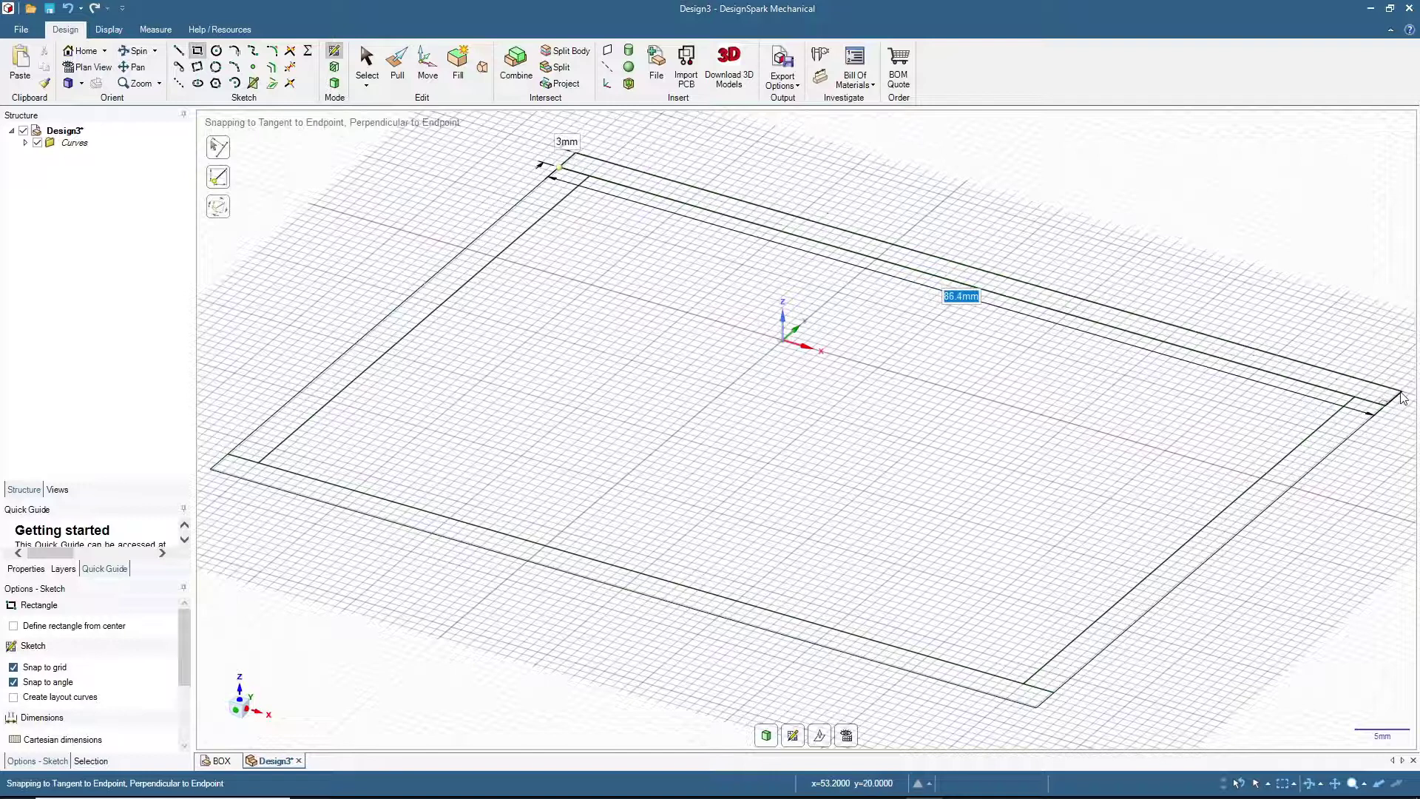
{"action": "key", "text": "Tab"}
{"action": "type", "text": "3.2"}
{"action": "left_click", "coordinate": [367, 63]}
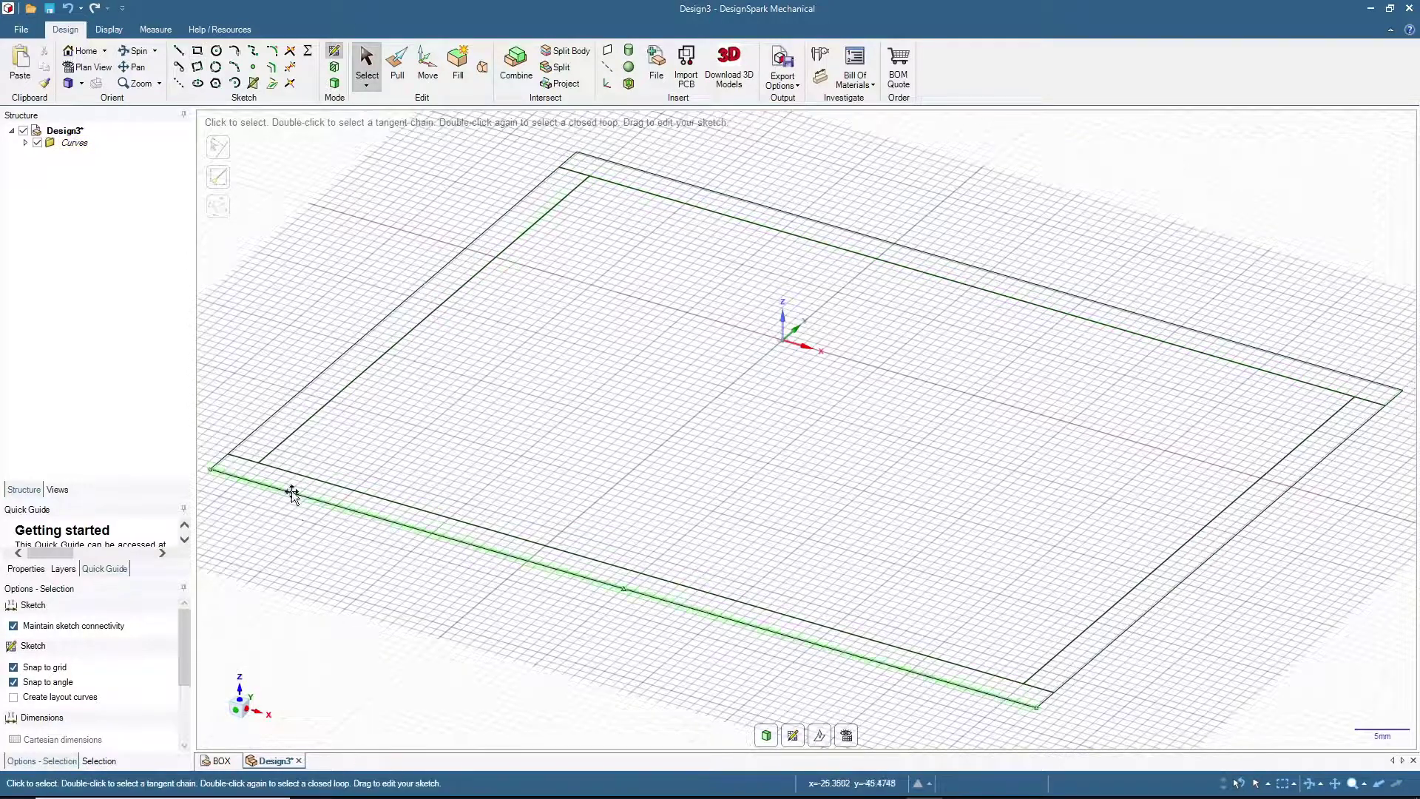
{"action": "left_click", "coordinate": [309, 417]}
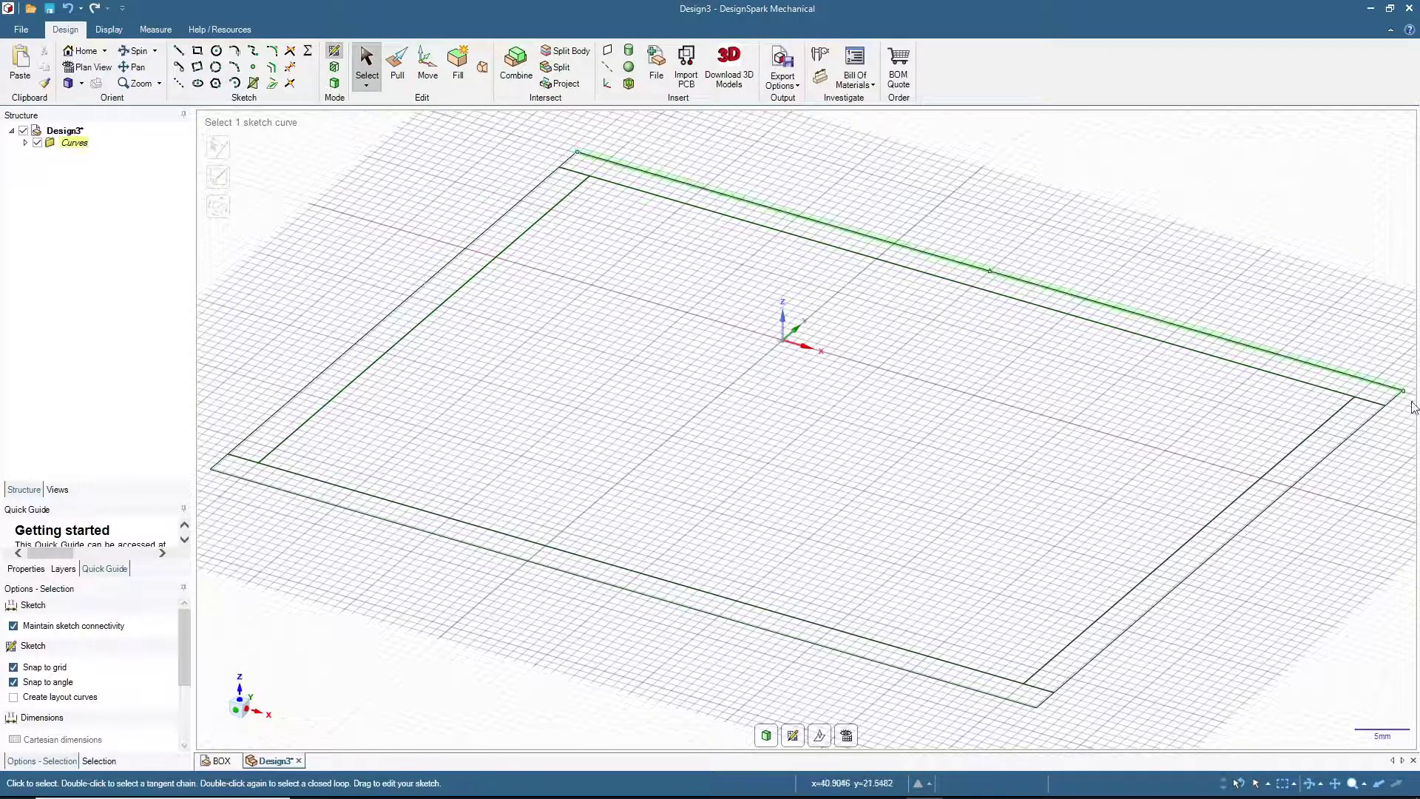
{"action": "middle_click_drag", "start_coordinate": [481, 423], "coordinate": [397, 426]}
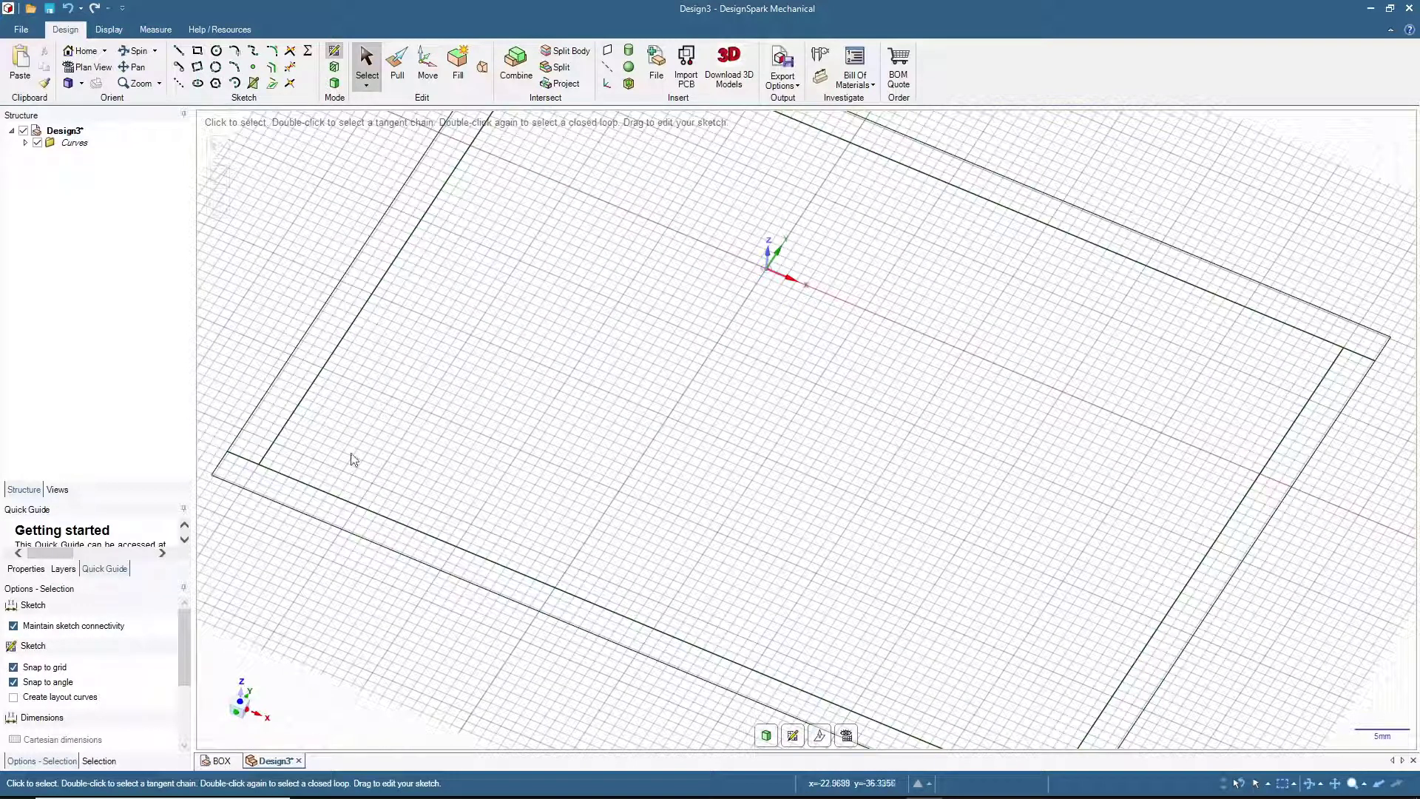
Step: Examine the corner screw holes of the cover and body in the finished BOX design
{"action": "left_click", "coordinate": [222, 760]}
{"action": "left_click", "coordinate": [655, 224]}
{"action": "left_click", "coordinate": [565, 299]}
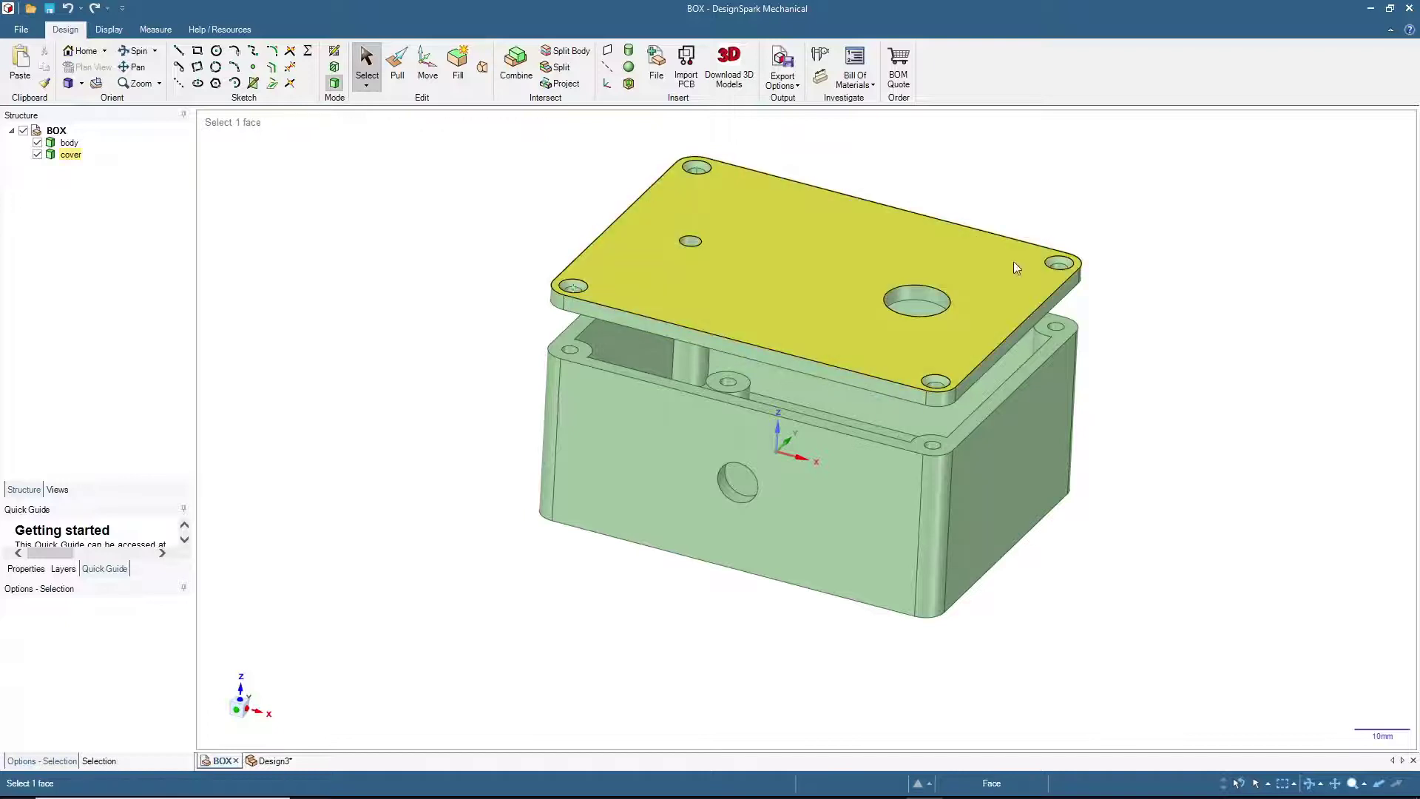
{"action": "left_click", "coordinate": [567, 293]}
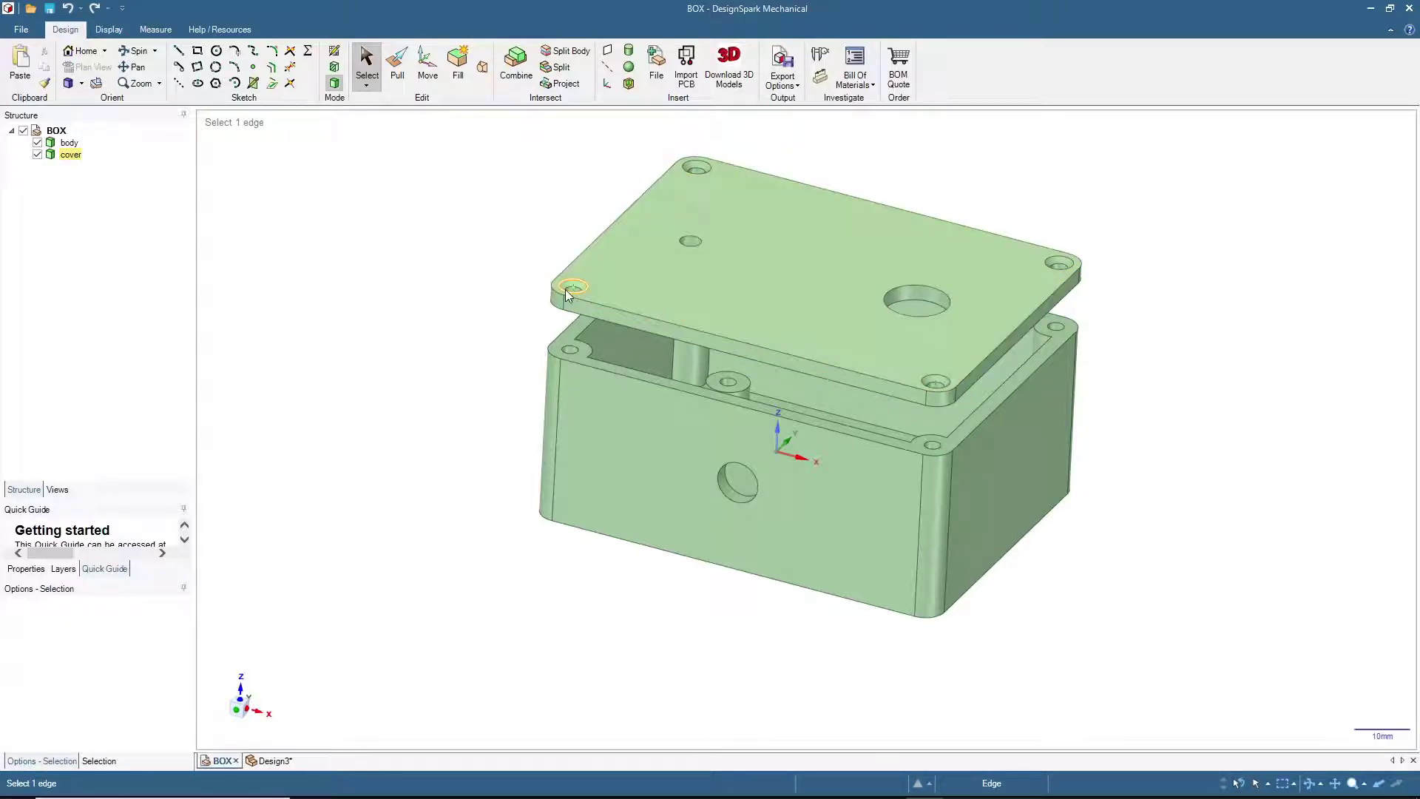
{"action": "left_click", "coordinate": [570, 351]}
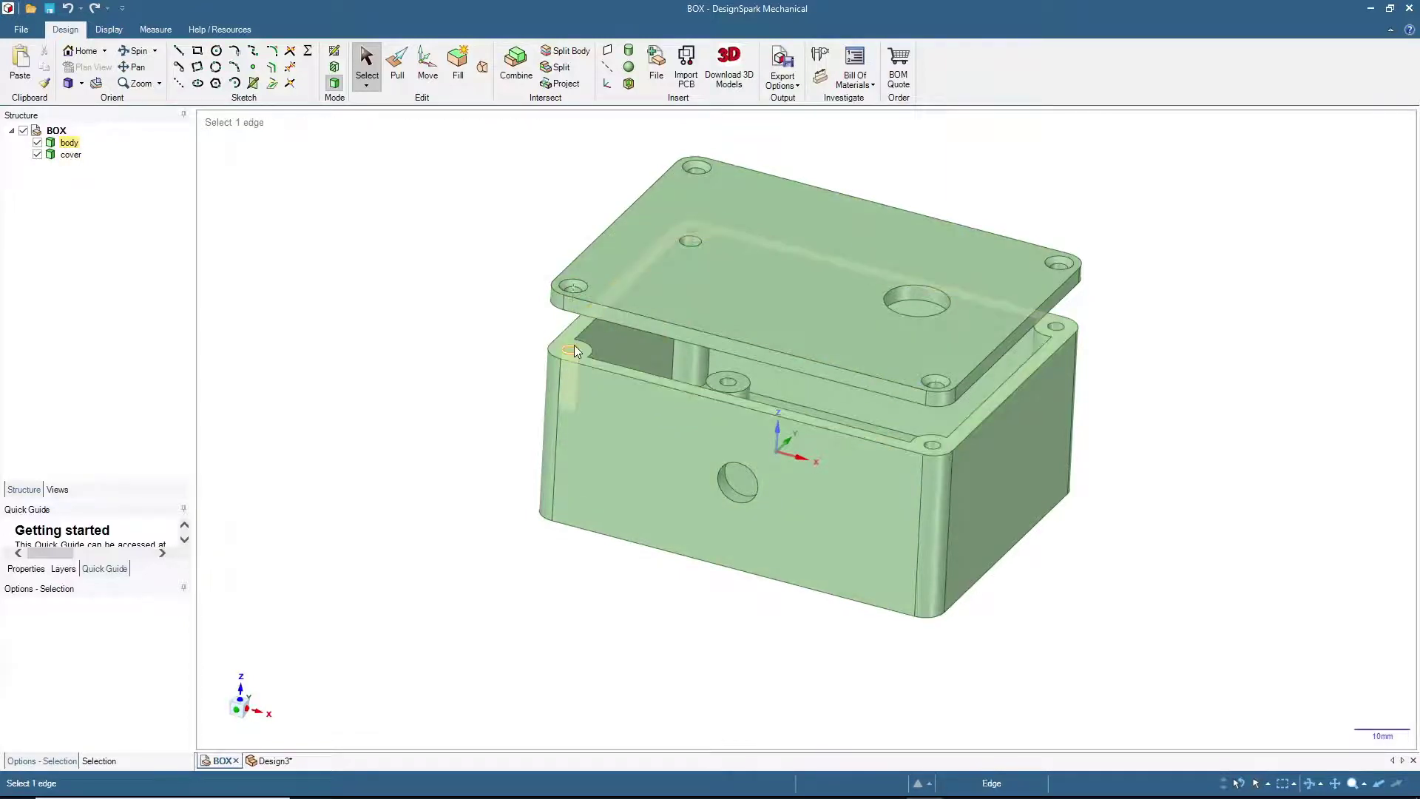
{"action": "left_click", "coordinate": [570, 390]}
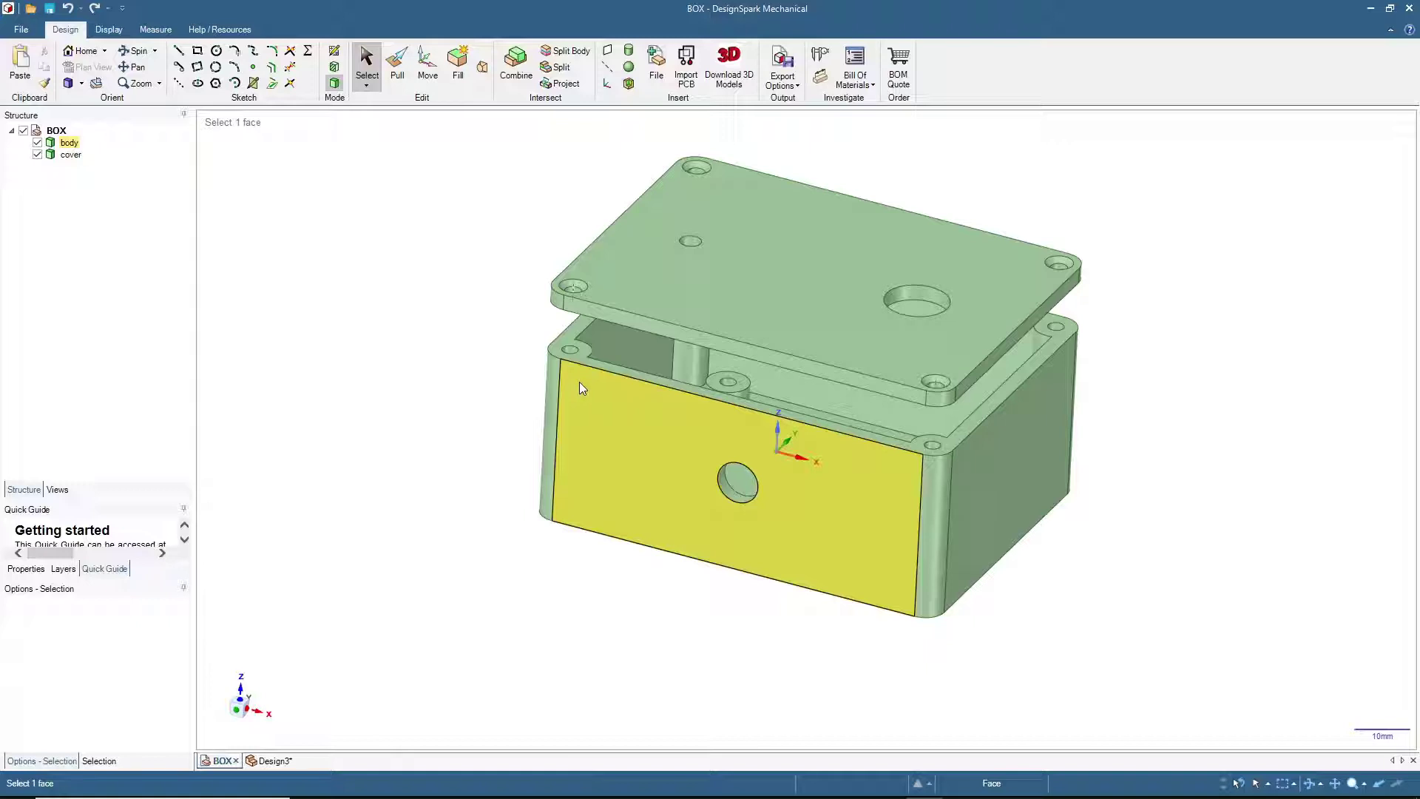
{"action": "left_click", "coordinate": [509, 458]}
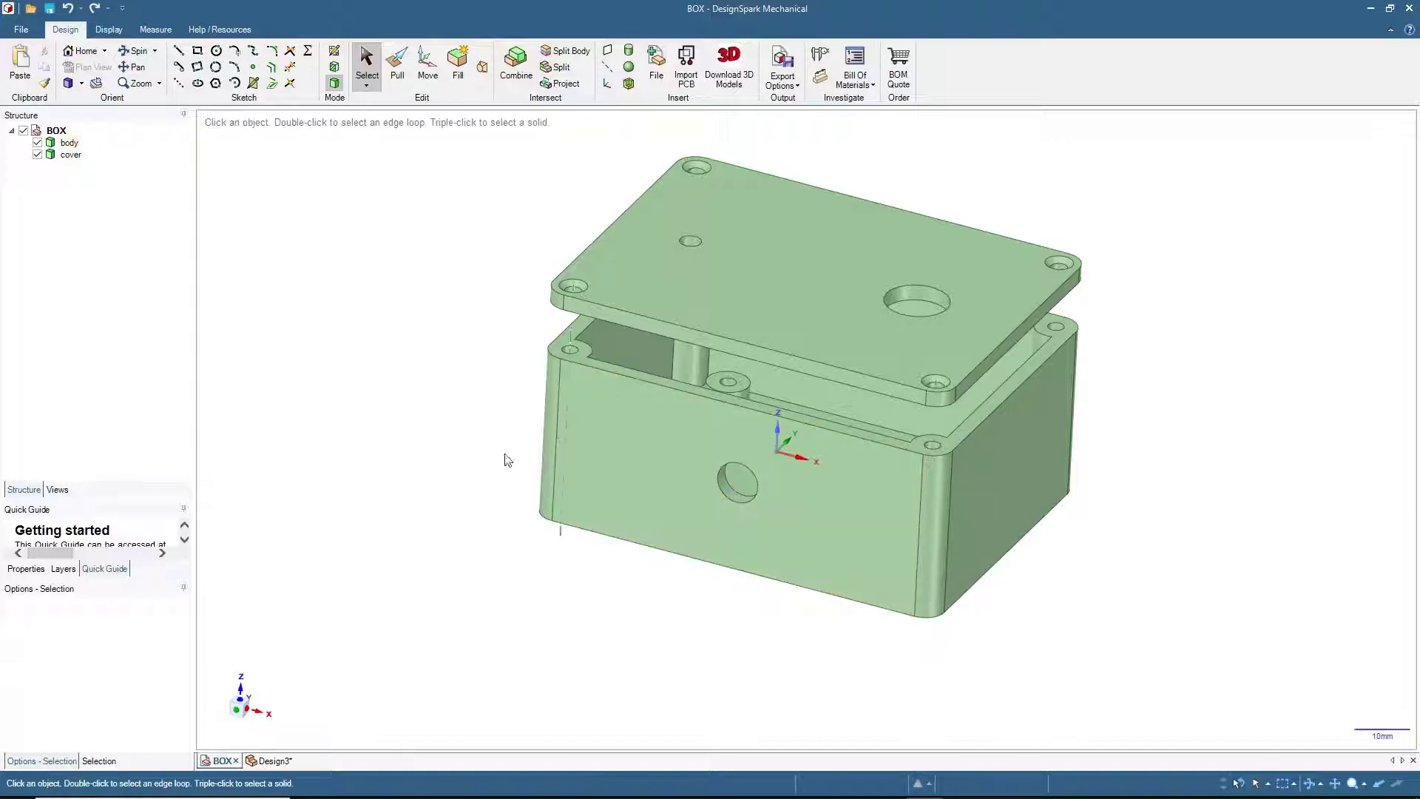
Step: Back in the new design, sketch a 9.4 by 9.4 mm square inward from the outline's front-left outer corner
{"action": "left_click", "coordinate": [269, 762]}
{"action": "scroll", "coordinate": [509, 521], "scroll_direction": "up", "scroll_amount": 4}
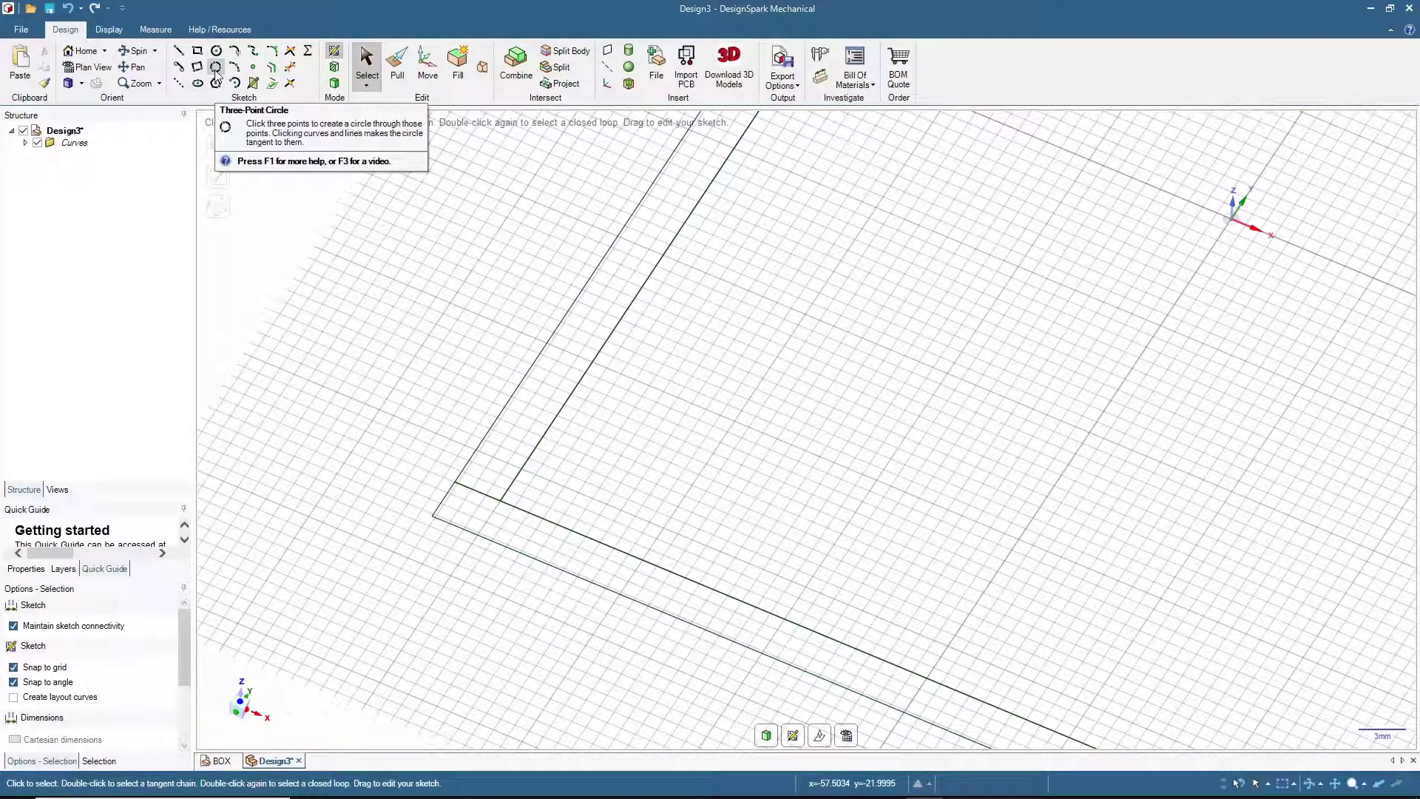
{"action": "left_click", "coordinate": [197, 50]}
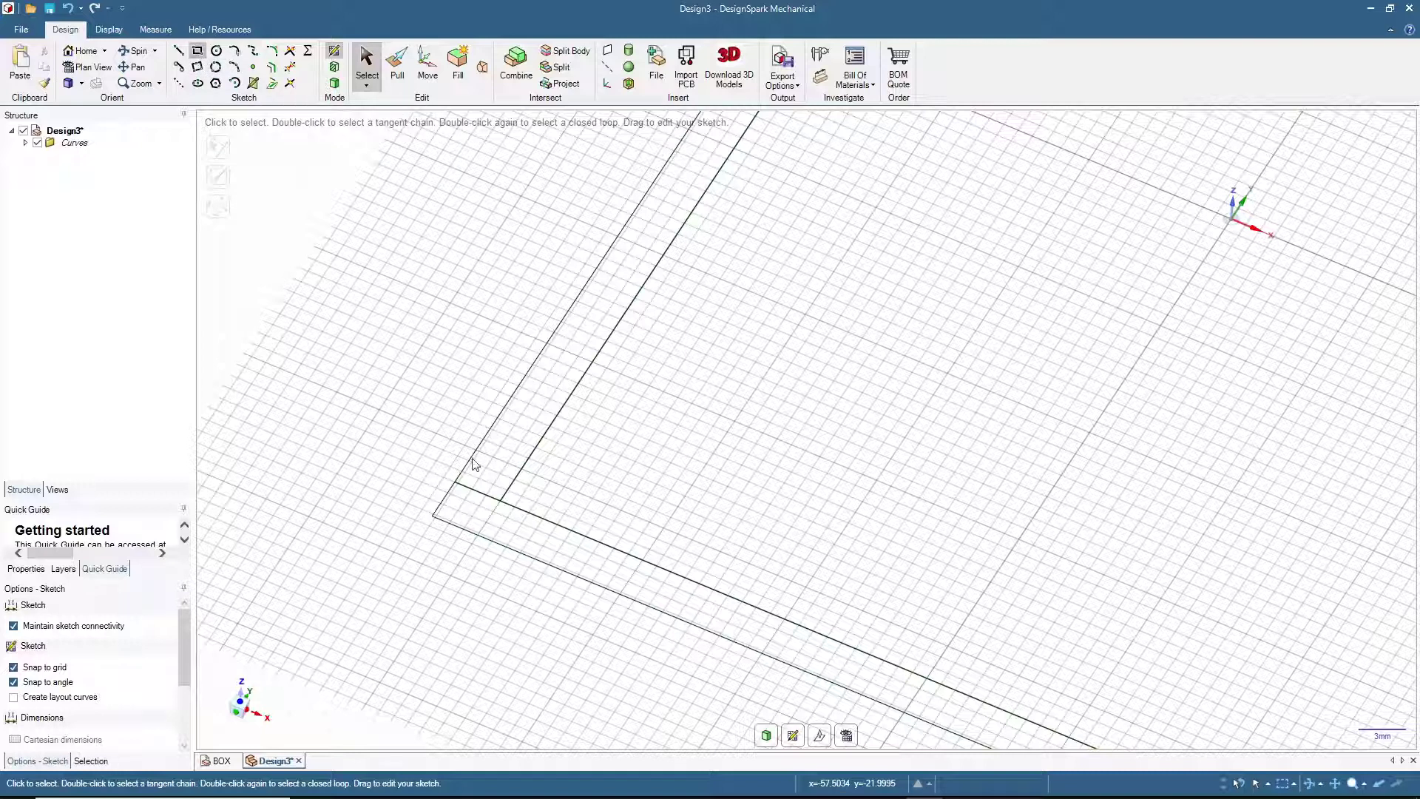
{"action": "left_click", "coordinate": [432, 518]}
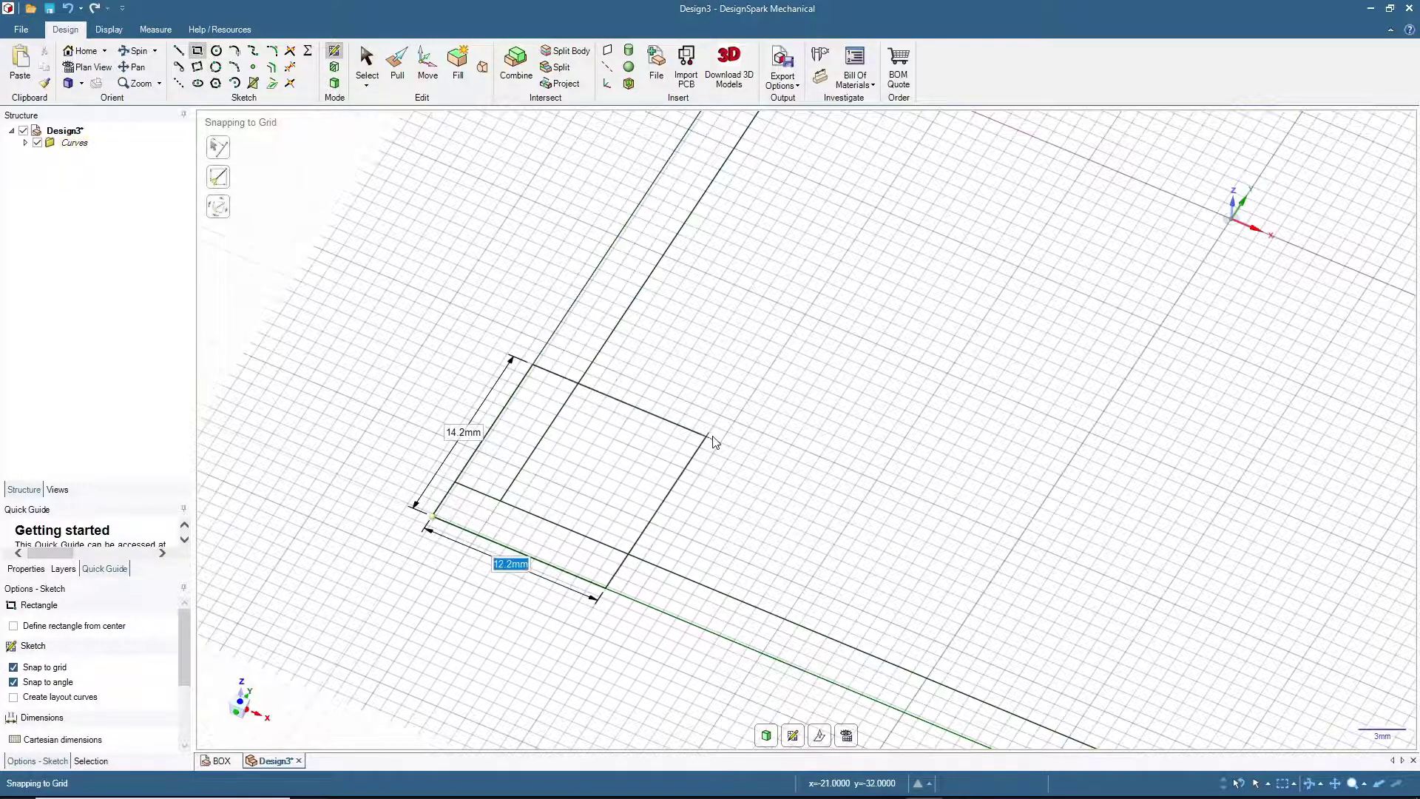
{"action": "type", "text": "9.4"}
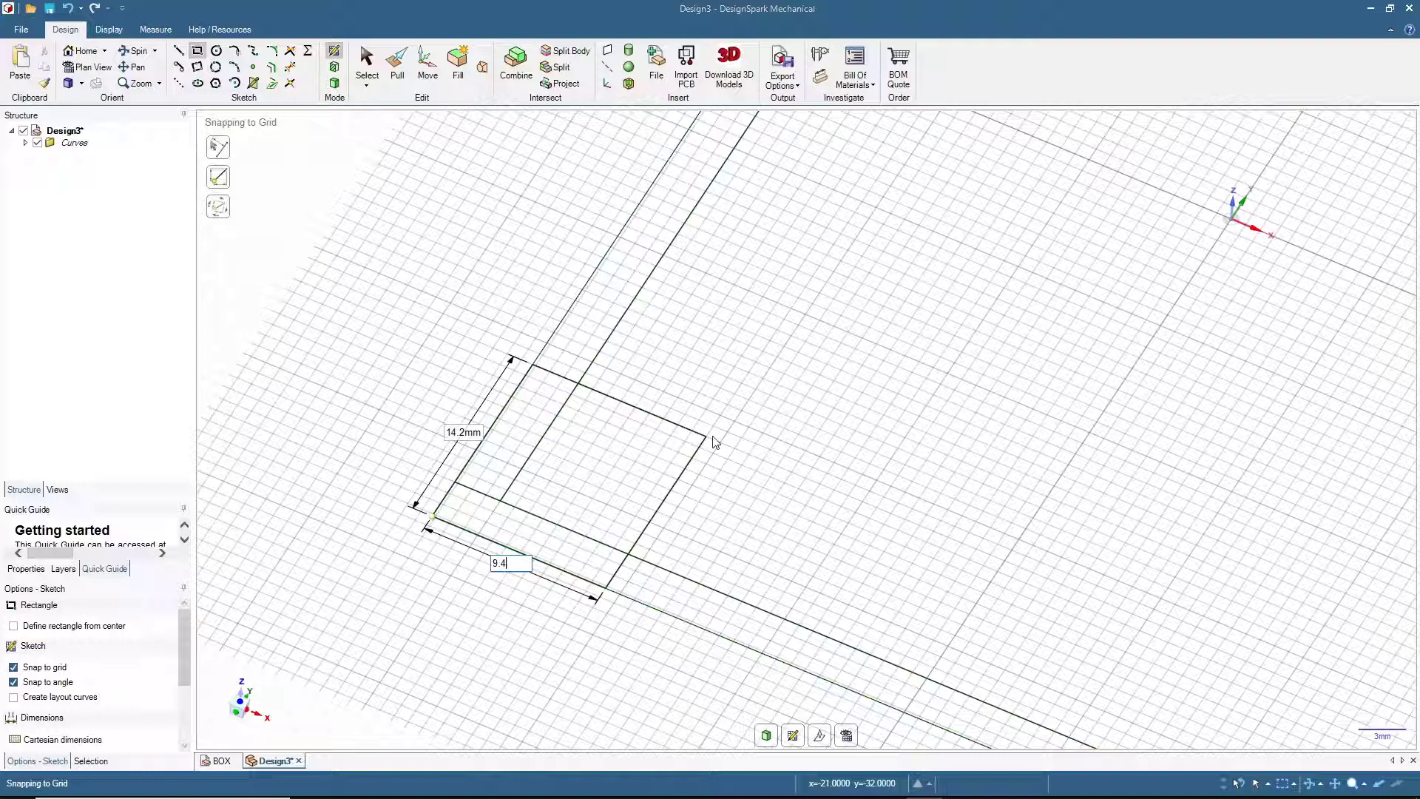
{"action": "key", "text": "Tab"}
{"action": "type", "text": "9.4"}
{"action": "key", "text": "Tab"}
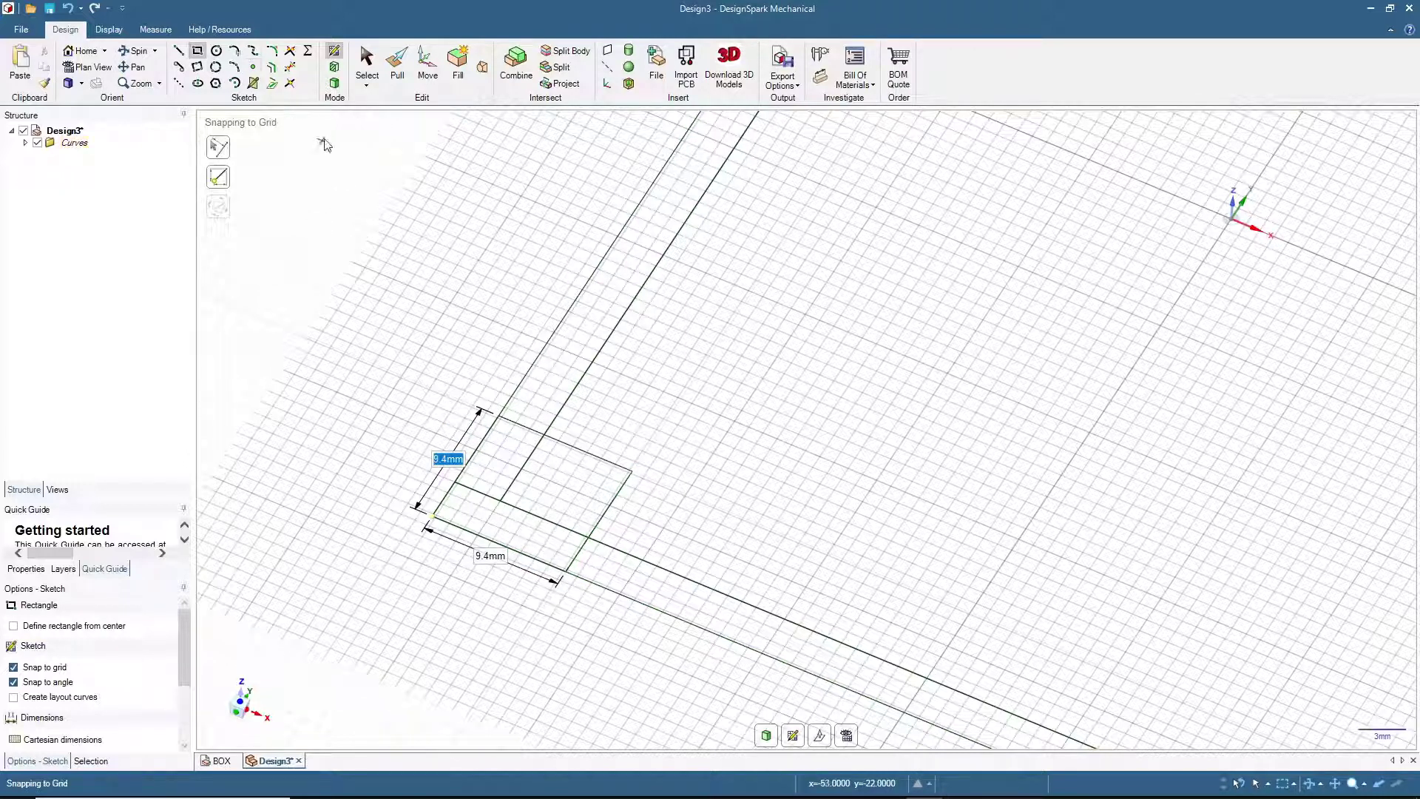
Step: Draw both diagonals of the 9.4 mm corner square with lines between its opposite corners
{"action": "left_click", "coordinate": [179, 51]}
{"action": "left_click", "coordinate": [499, 416]}
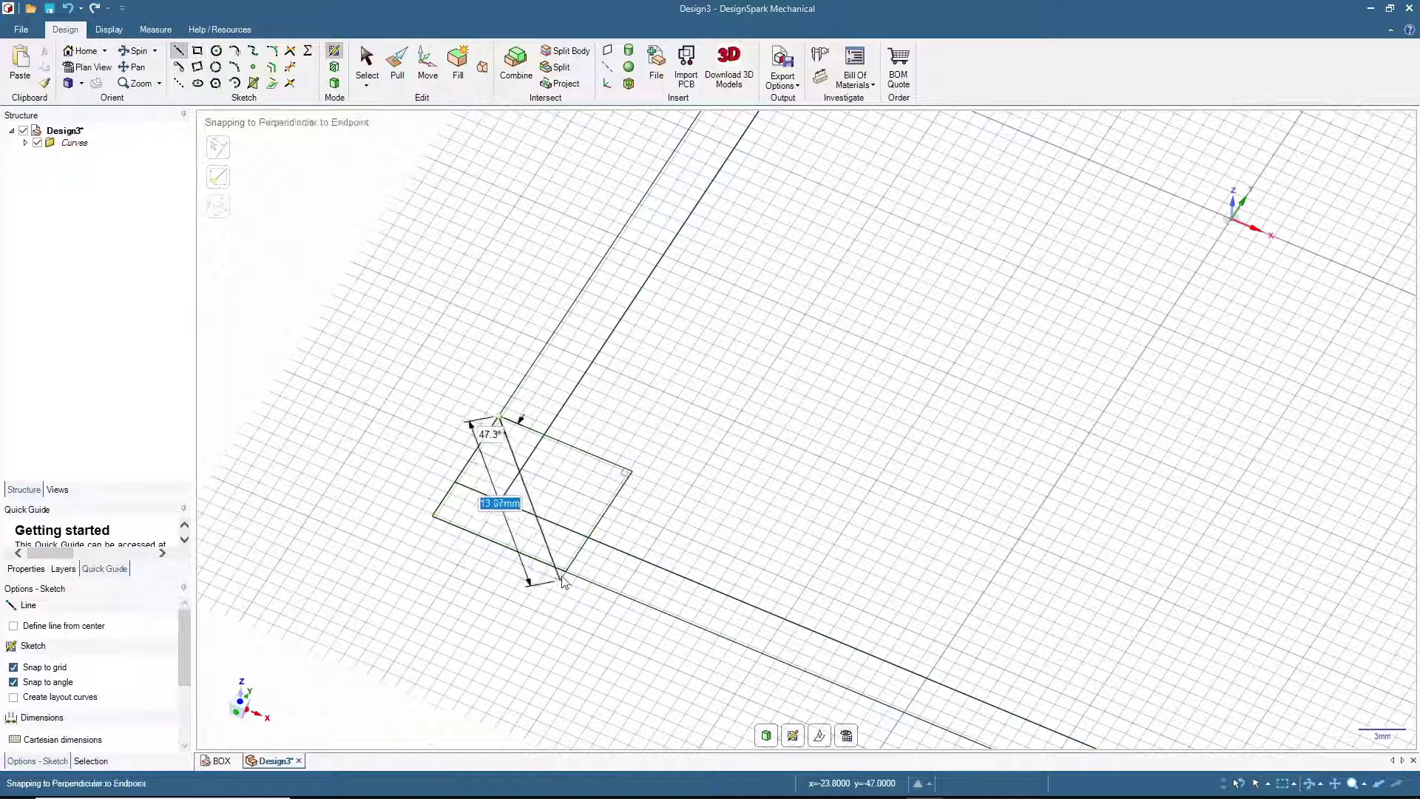
{"action": "left_click", "coordinate": [566, 570]}
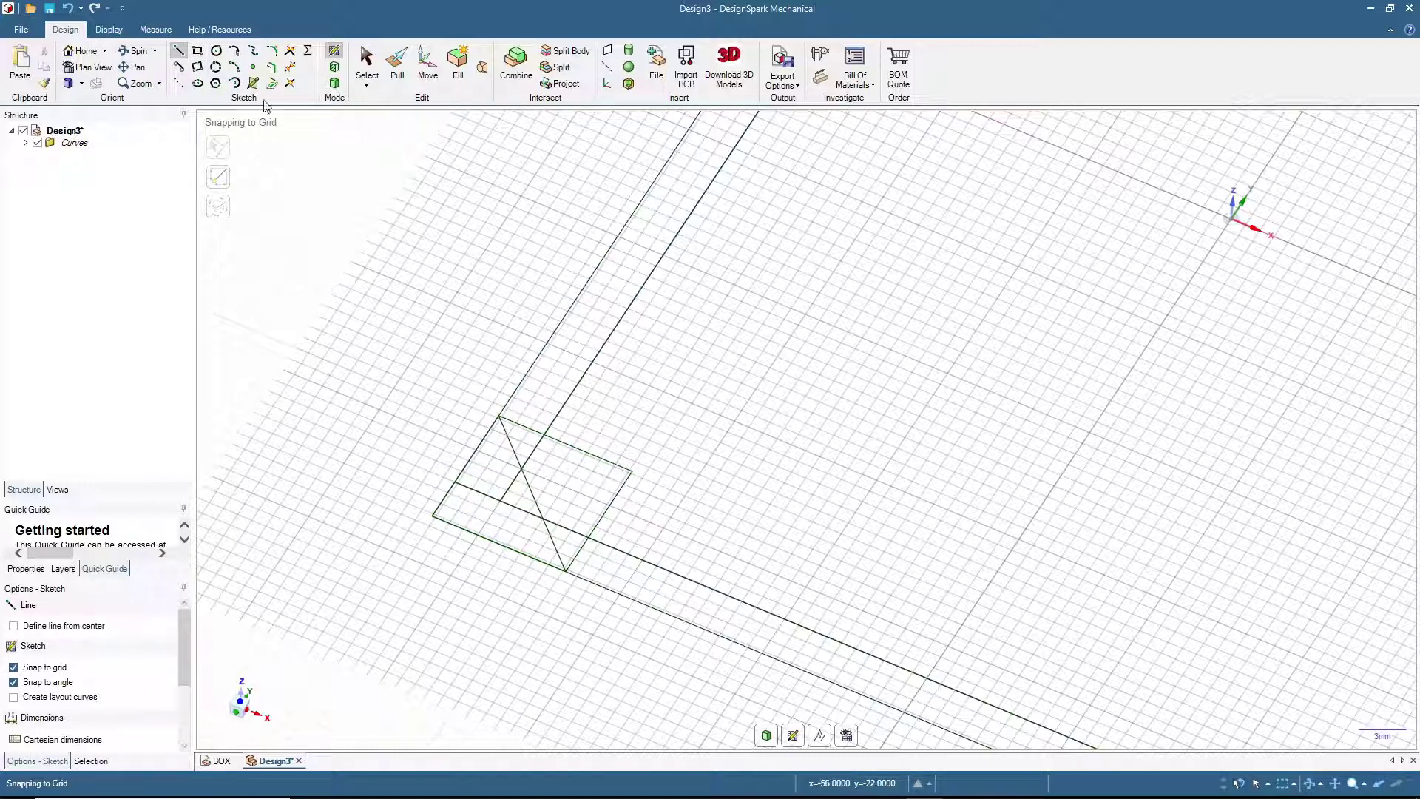
{"action": "left_click", "coordinate": [633, 471]}
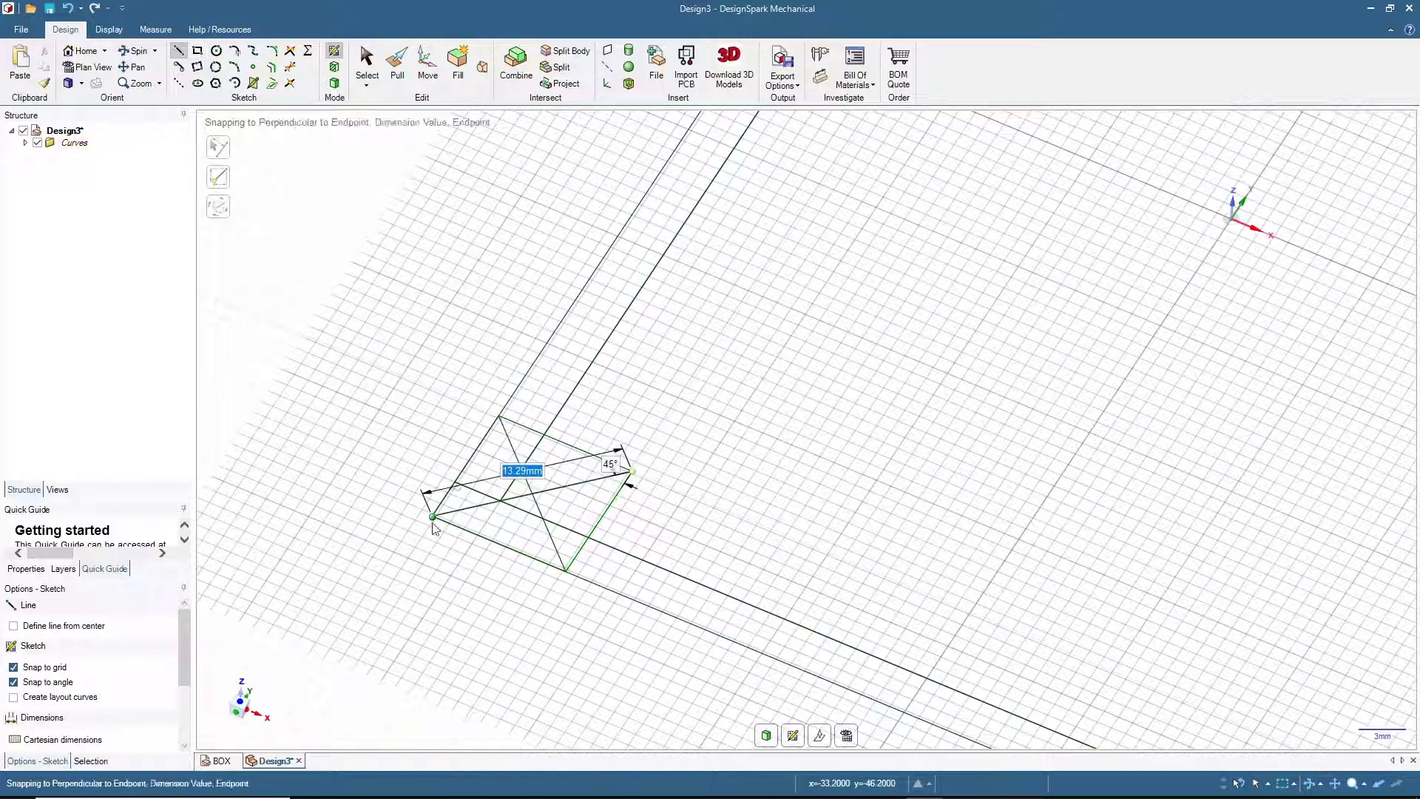
{"action": "left_click", "coordinate": [433, 516]}
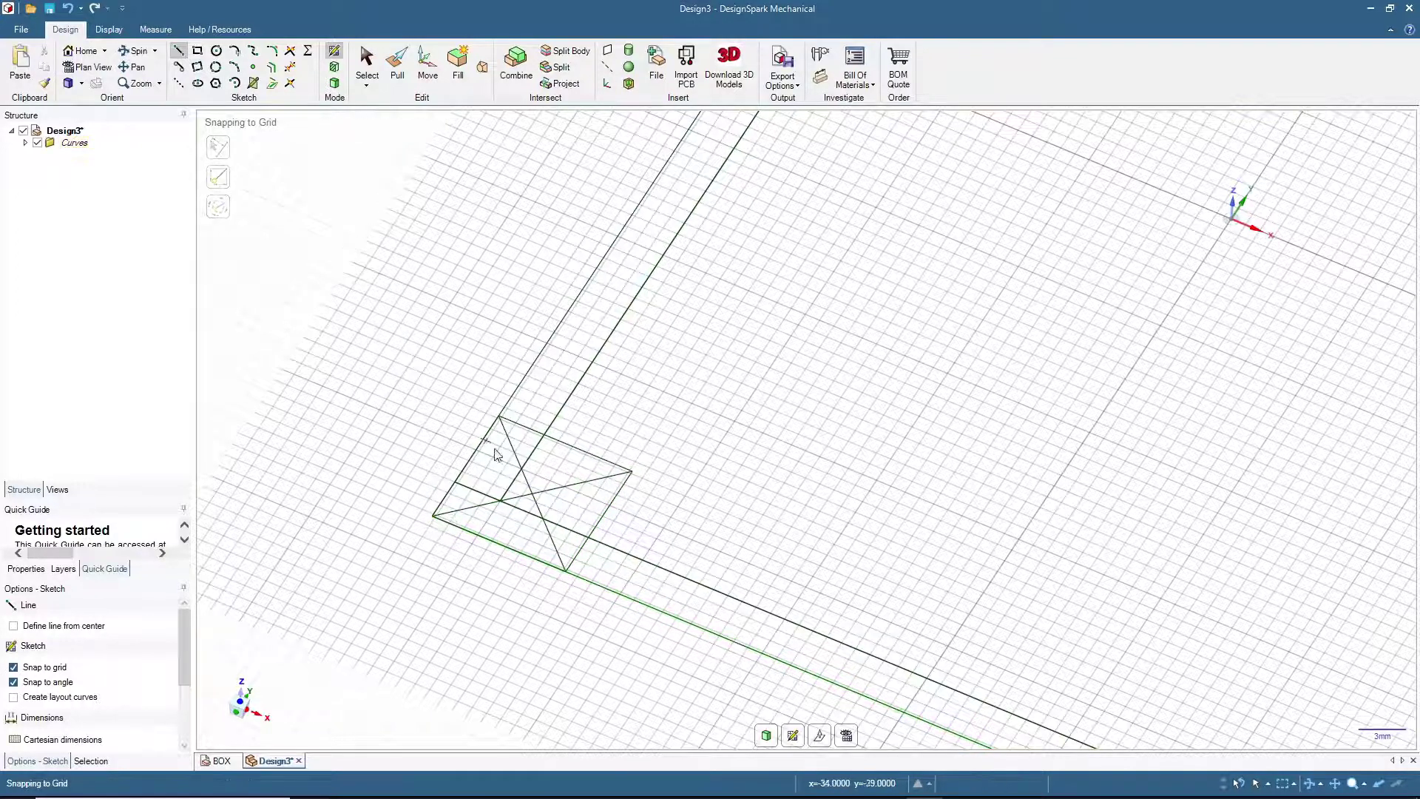
Step: Sketch a circle centred on the diagonals' intersection and inscribed in the 9.4 mm corner square
{"action": "key", "text": "c"}
{"action": "left_click", "coordinate": [534, 494]}
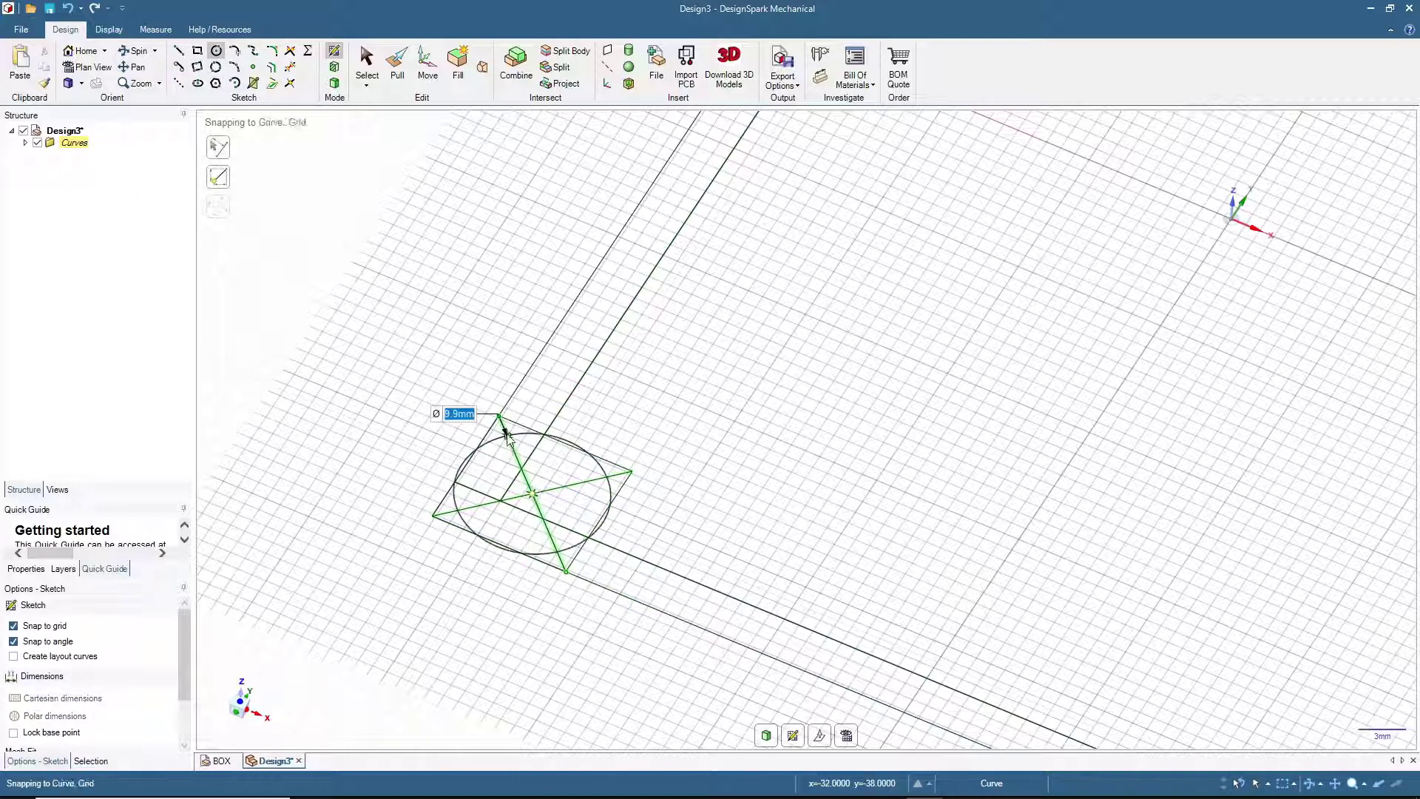
{"action": "left_click", "coordinate": [471, 473]}
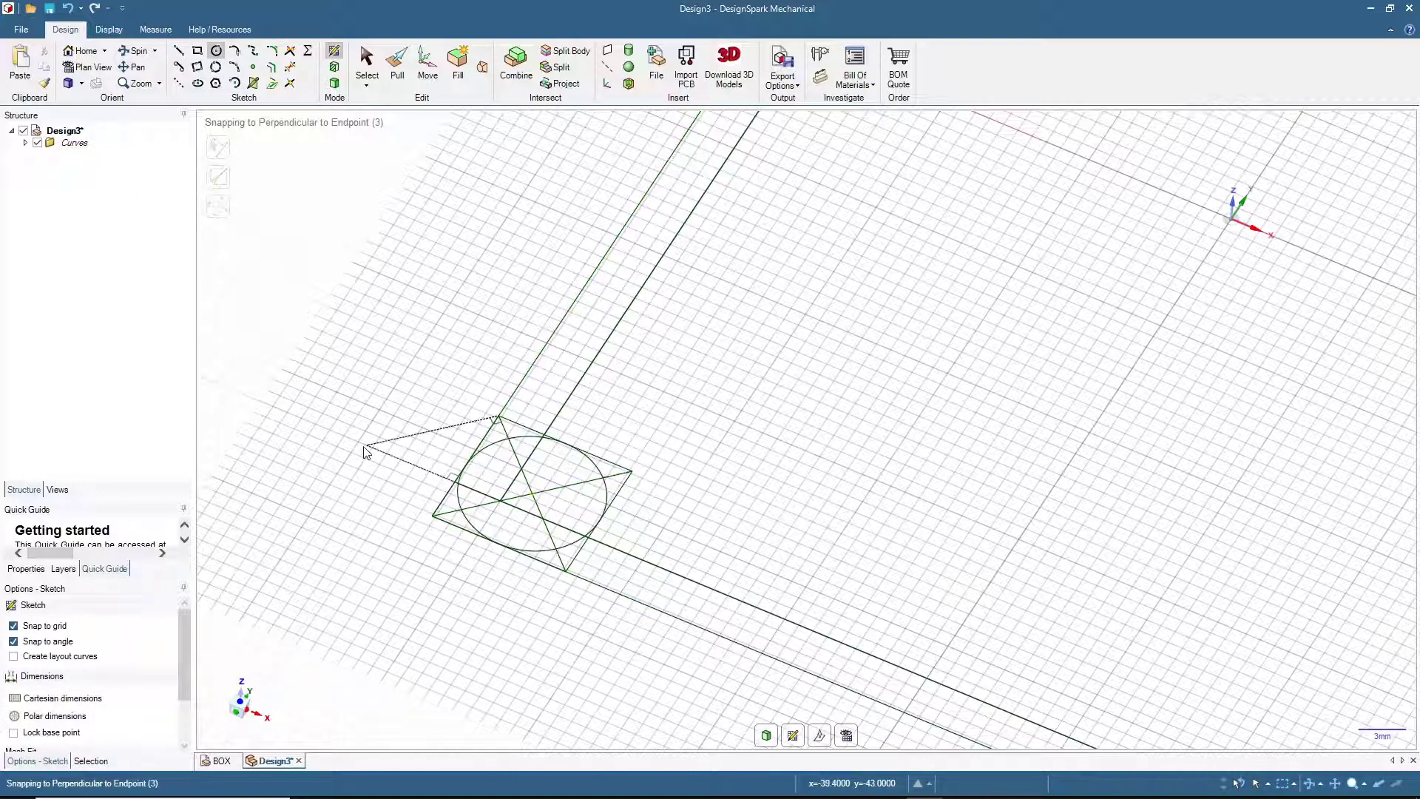
Step: Sketch a 4.7 mm square inward from the outline's back-left outer corner and a 9.4 mm diameter circle centred on the square's inner corner
{"action": "mouse_move", "coordinate": [806, 213]}
{"action": "middle_mouse_down", "text": "shift"}
{"action": "mouse_move", "coordinate": [746, 303]}
{"action": "mouse_move", "coordinate": [624, 339]}
{"action": "middle_mouse_up", "text": "shift"}
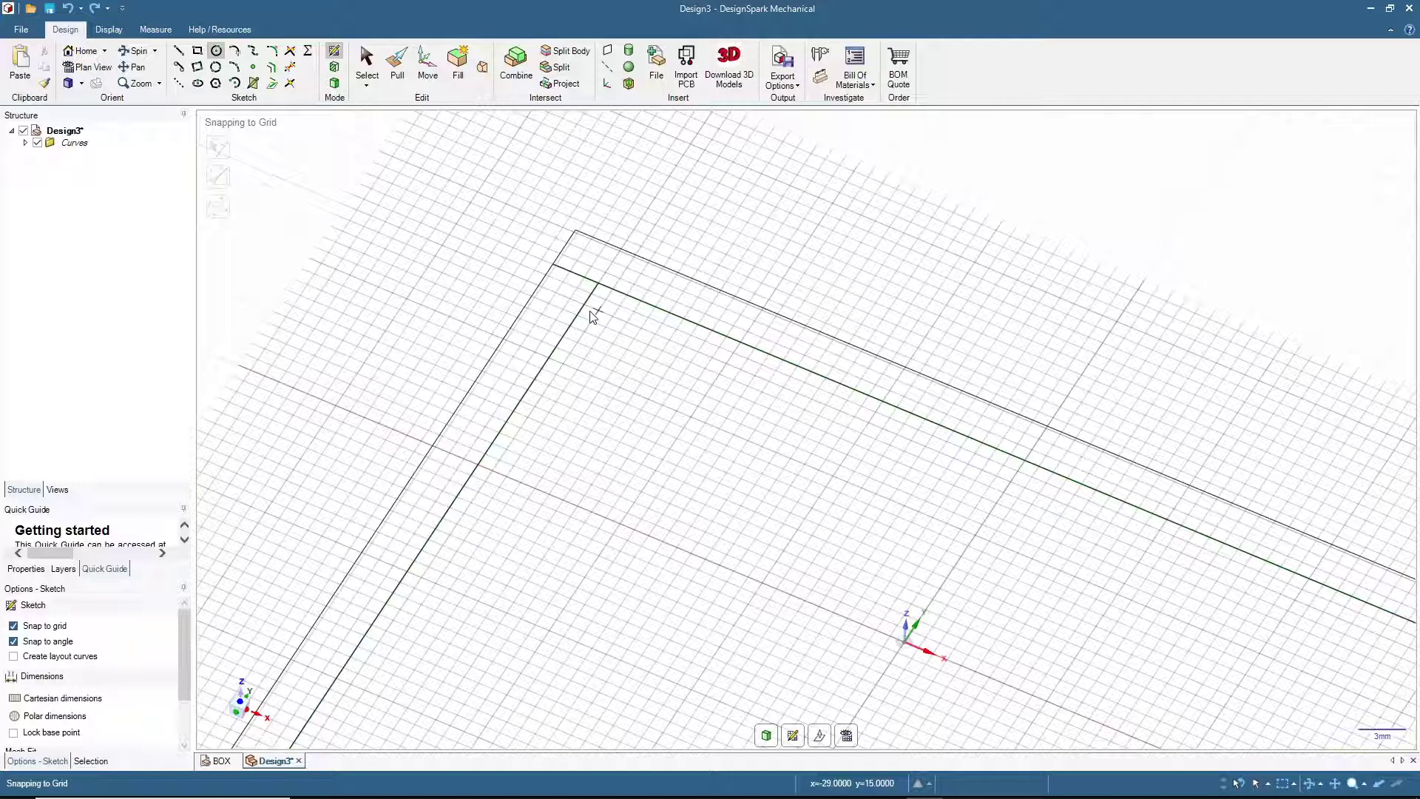
{"action": "left_click", "coordinate": [196, 51]}
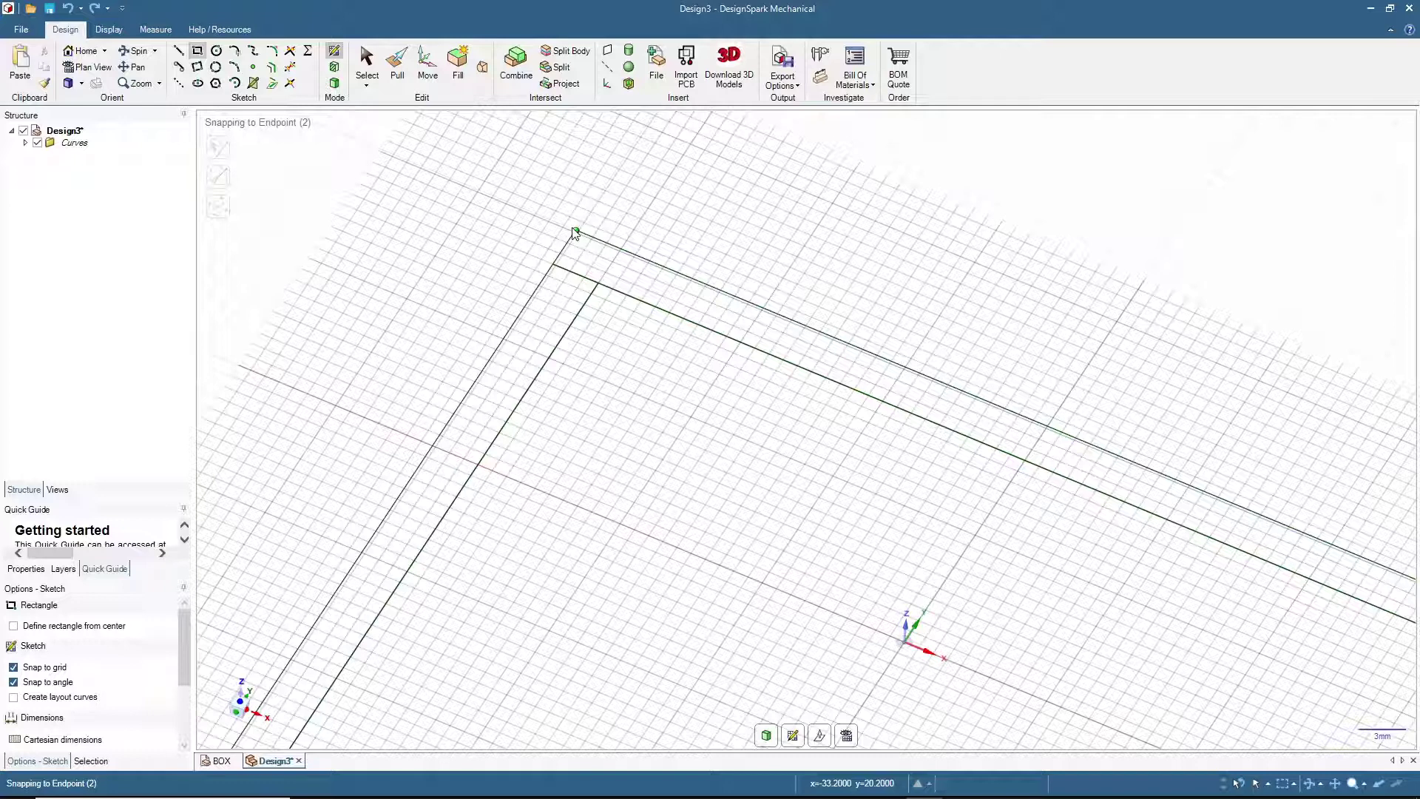
{"action": "left_click", "coordinate": [575, 230]}
{"action": "type", "text": "4.7"}
{"action": "key", "text": "Tab"}
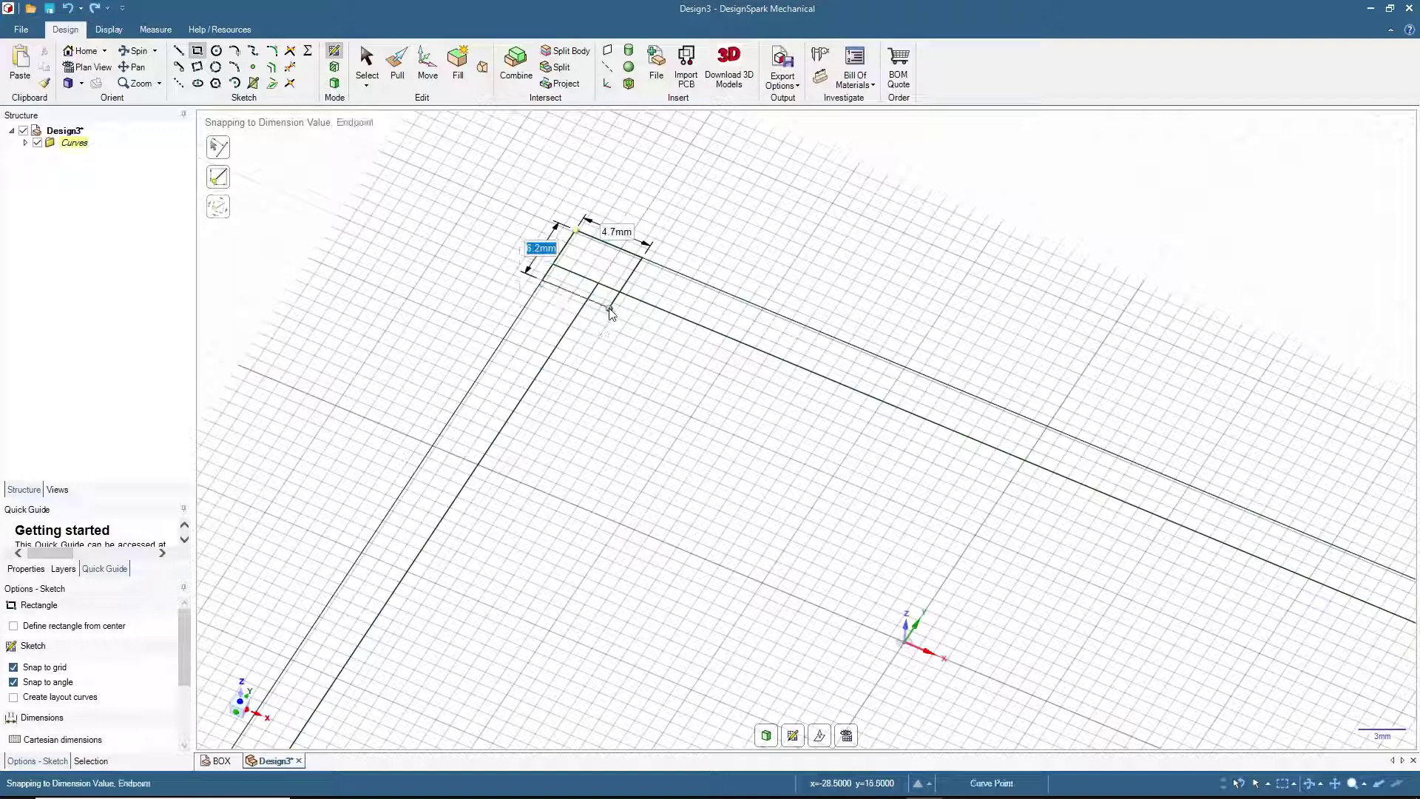
{"action": "left_click", "coordinate": [217, 52]}
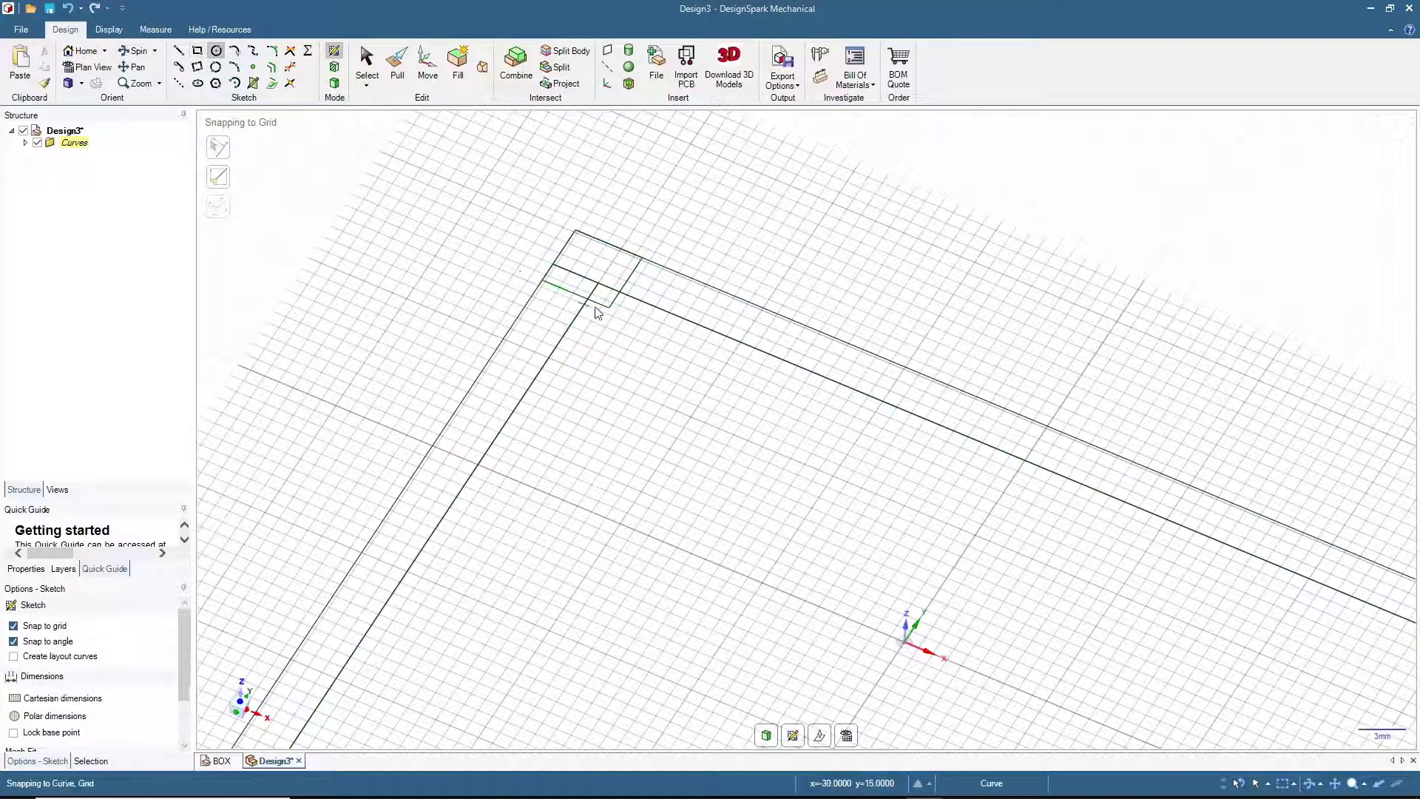
{"action": "left_click", "coordinate": [608, 307]}
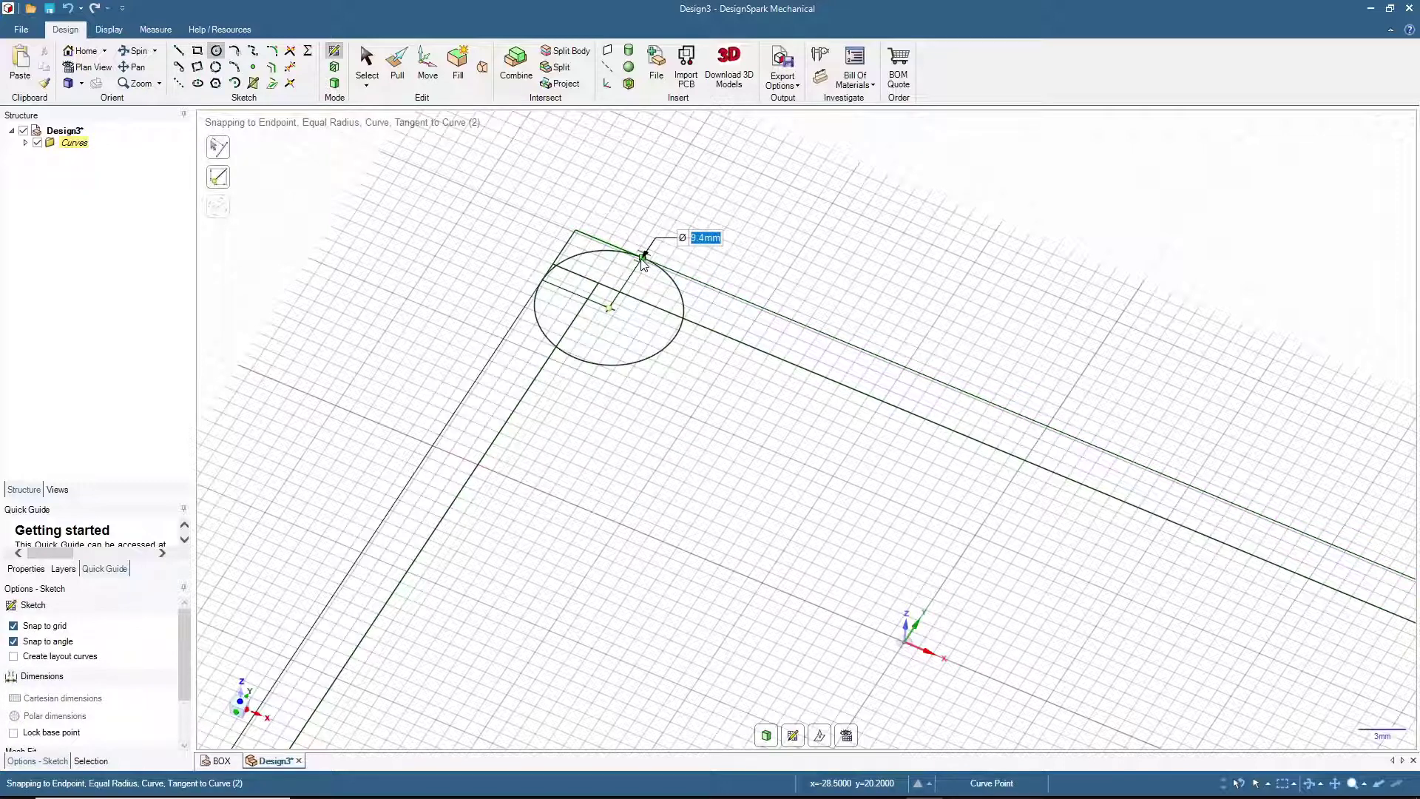
Step: Sketch a three-point circle tangent to both outer edges at the back-right corner, with a 9.4 mm diameter
{"action": "scroll", "coordinate": [421, 232], "scroll_direction": "down", "scroll_amount": 5}
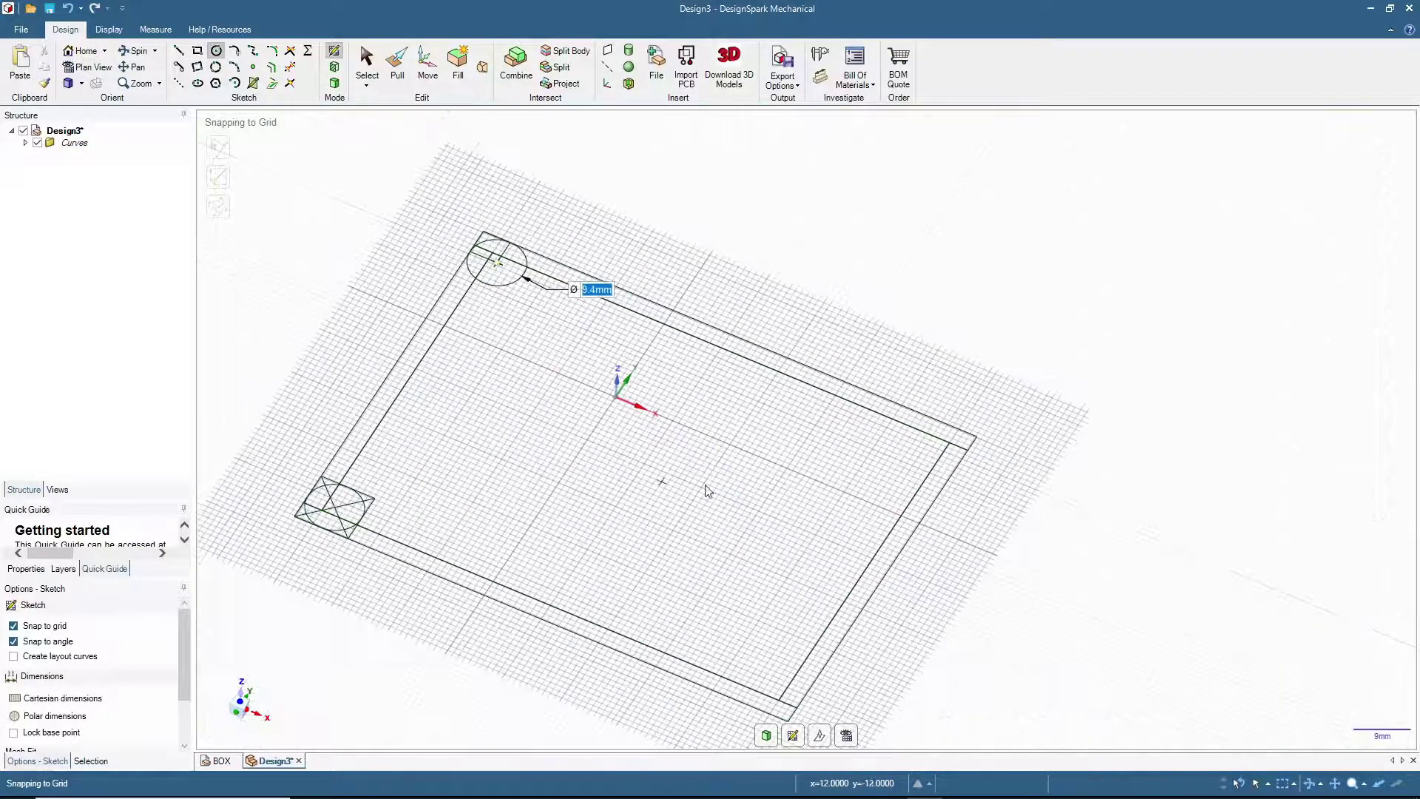
{"action": "scroll", "coordinate": [919, 453], "scroll_direction": "up", "scroll_amount": 10}
{"action": "scroll", "coordinate": [1128, 242], "scroll_direction": "down", "scroll_amount": 2}
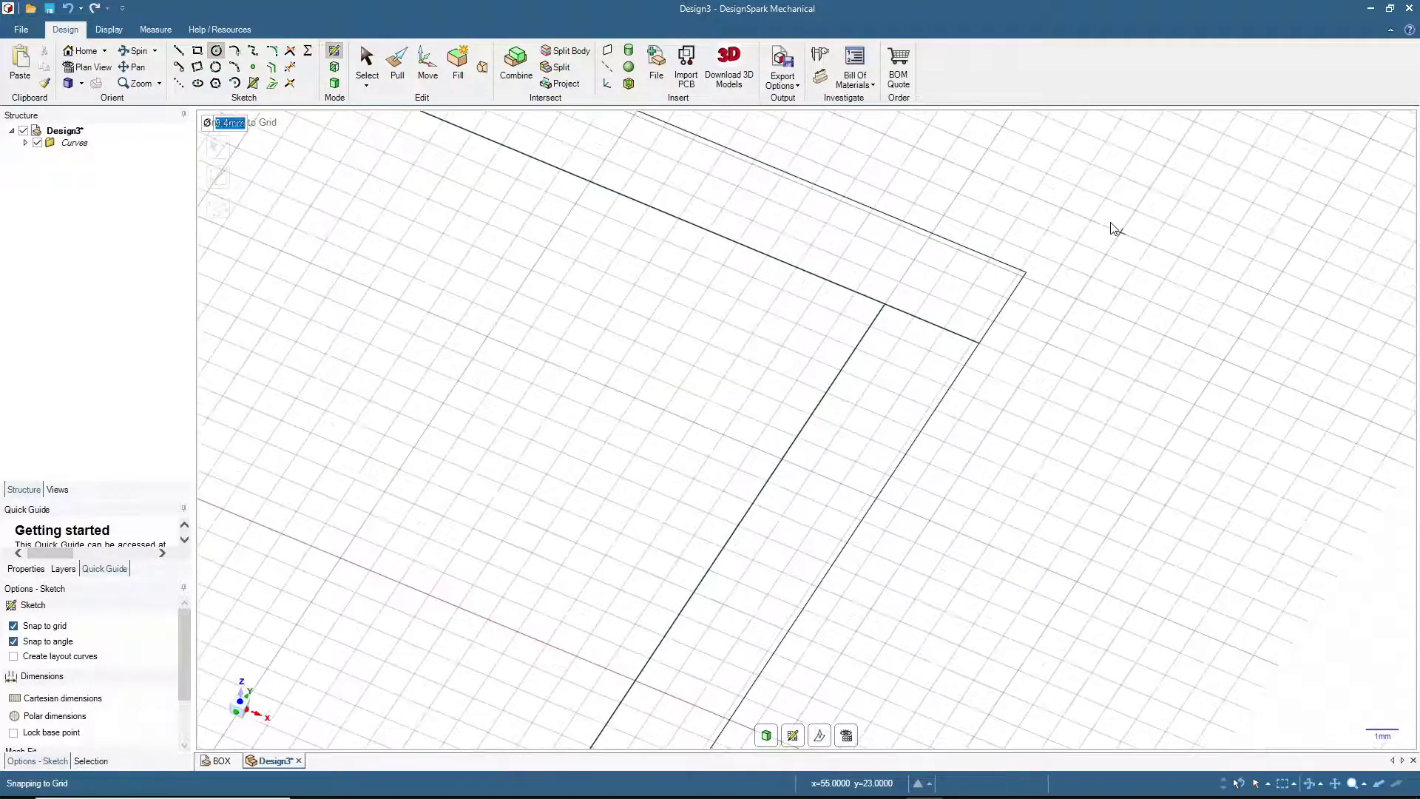
{"action": "left_click", "coordinate": [215, 68]}
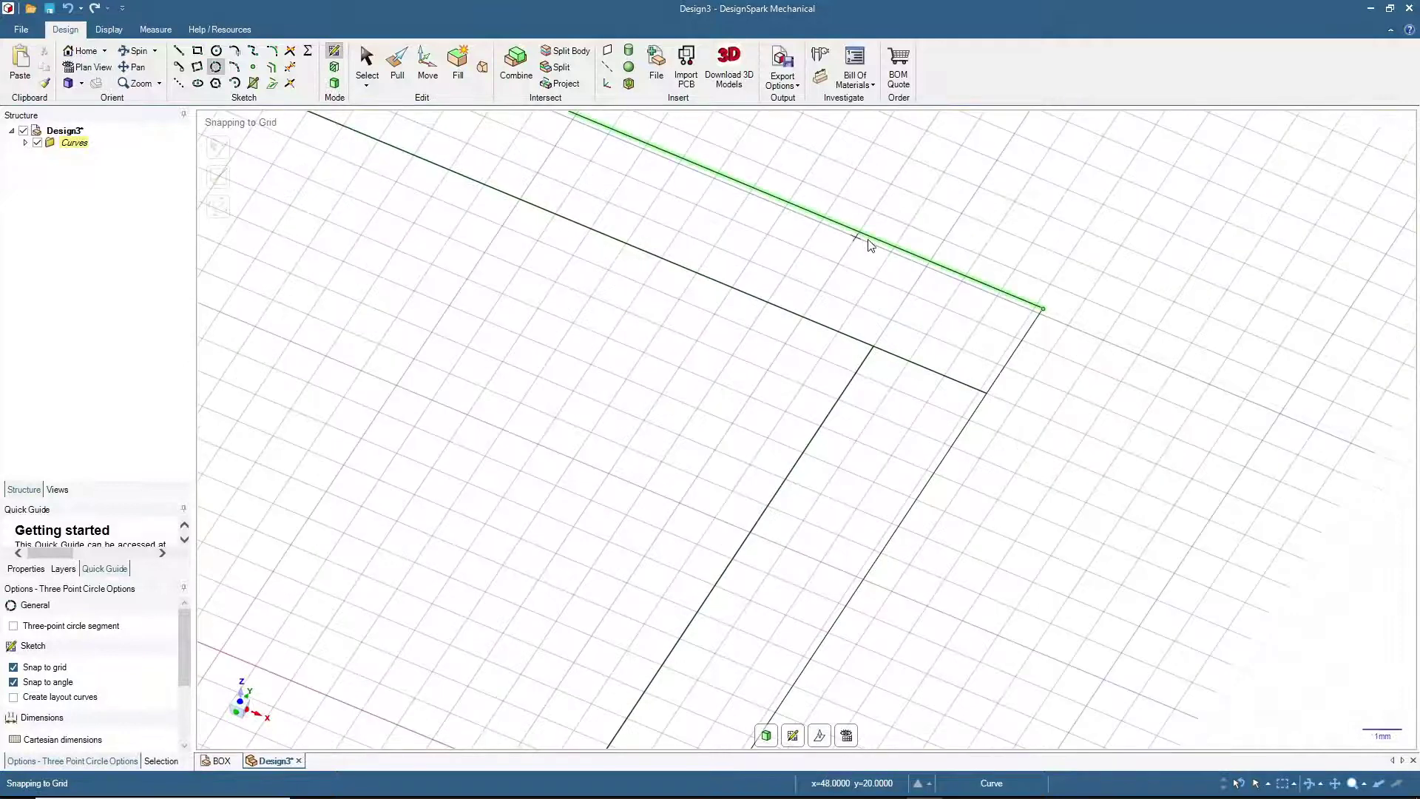
{"action": "left_click", "coordinate": [869, 238]}
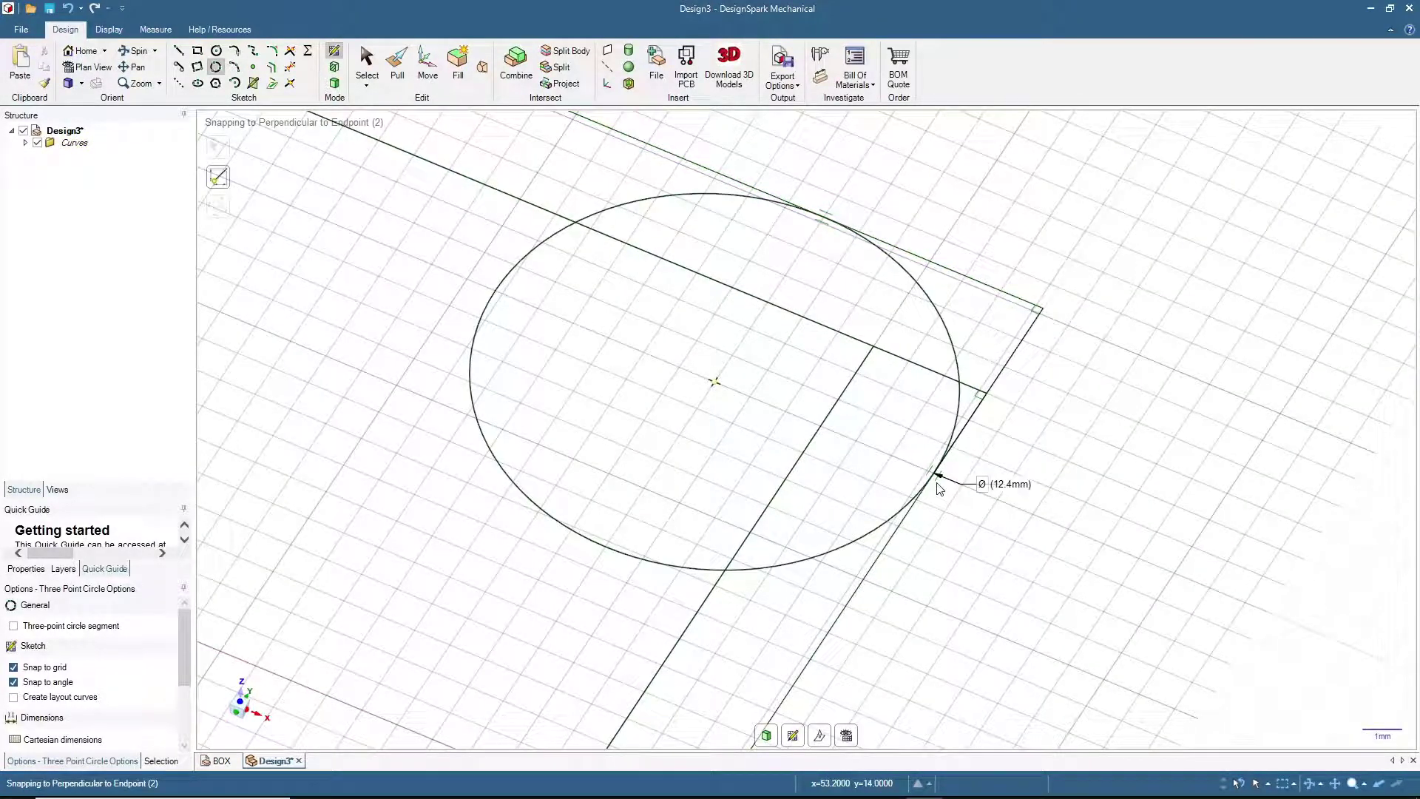
{"action": "left_click", "coordinate": [938, 488]}
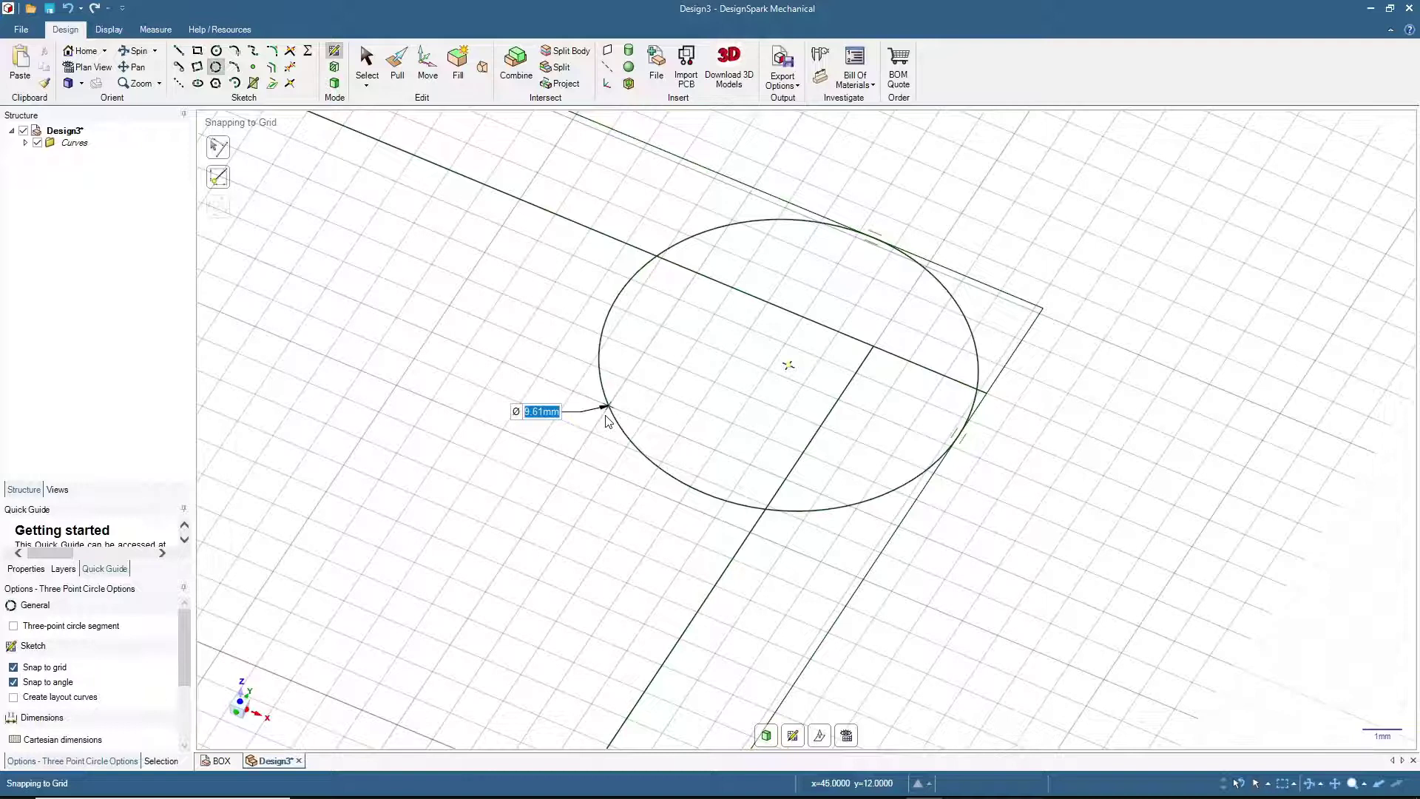
{"action": "type", "text": "9.4"}
{"action": "key", "text": "Return"}
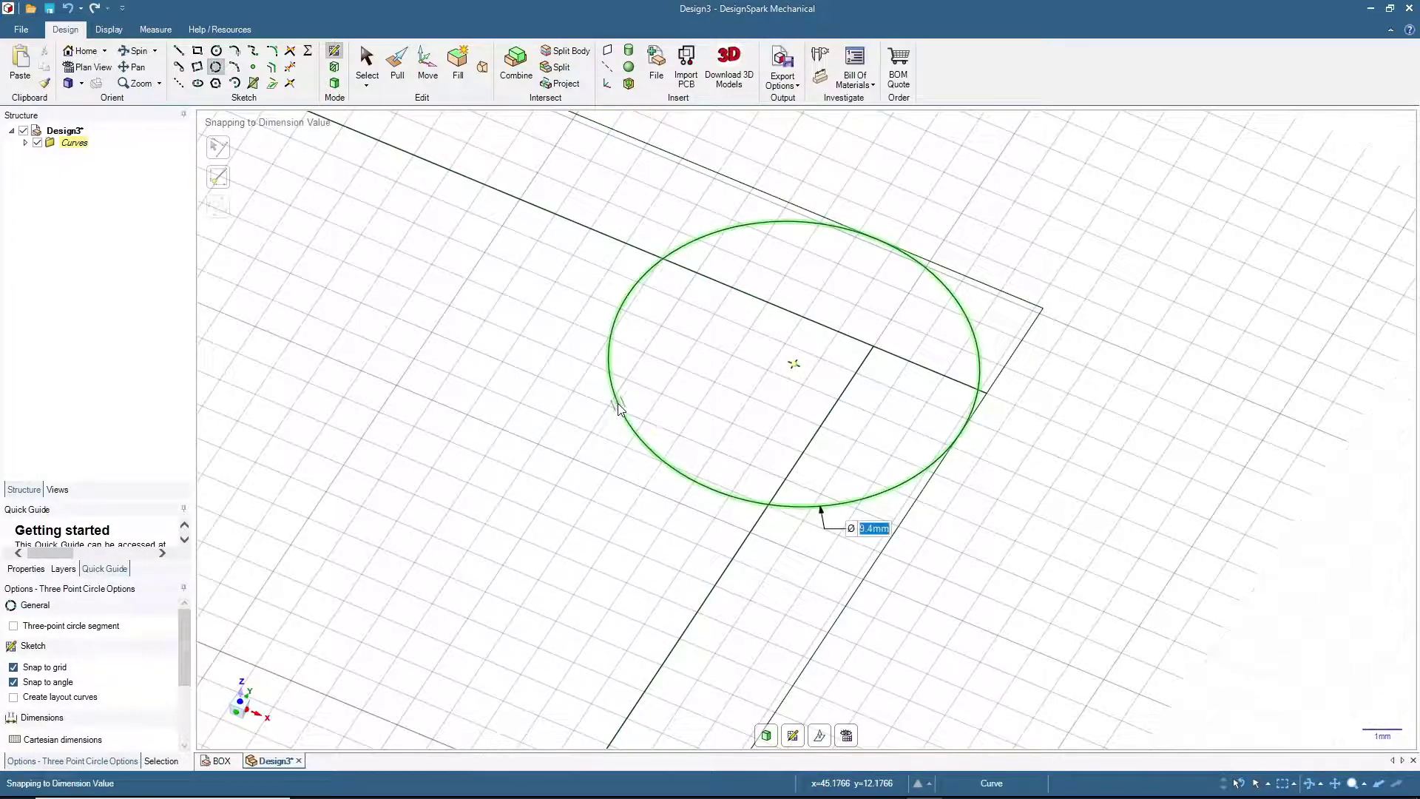
Step: Sketch a 9.4 mm diameter three-point circle tangent to both outer edges at the front-right corner
{"action": "scroll", "coordinate": [618, 403], "scroll_direction": "down", "scroll_amount": 5}
{"action": "scroll", "coordinate": [599, 462], "scroll_direction": "up", "scroll_amount": 2}
{"action": "scroll", "coordinate": [658, 414], "scroll_direction": "up", "scroll_amount": 3}
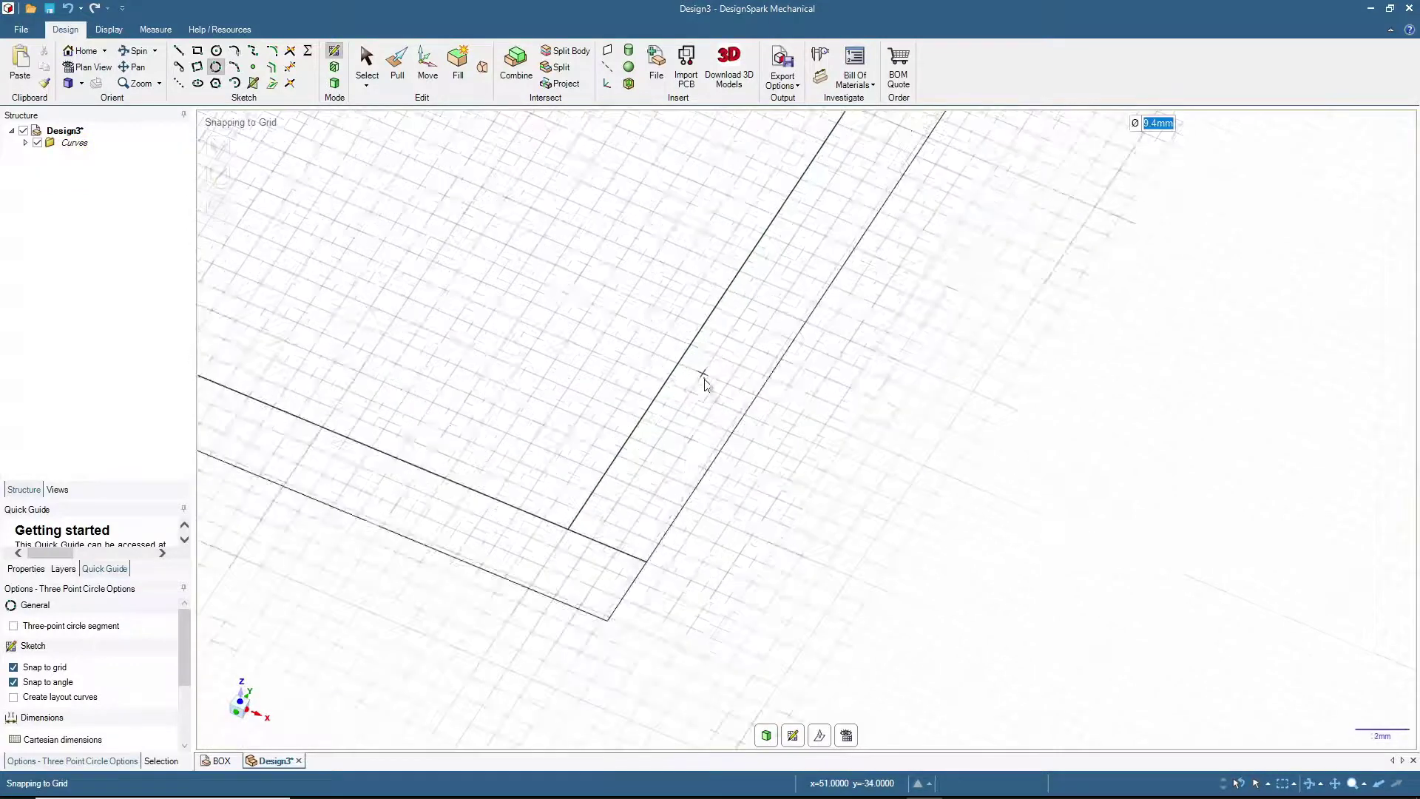
{"action": "left_click", "coordinate": [721, 452]}
{"action": "left_click", "coordinate": [400, 538]}
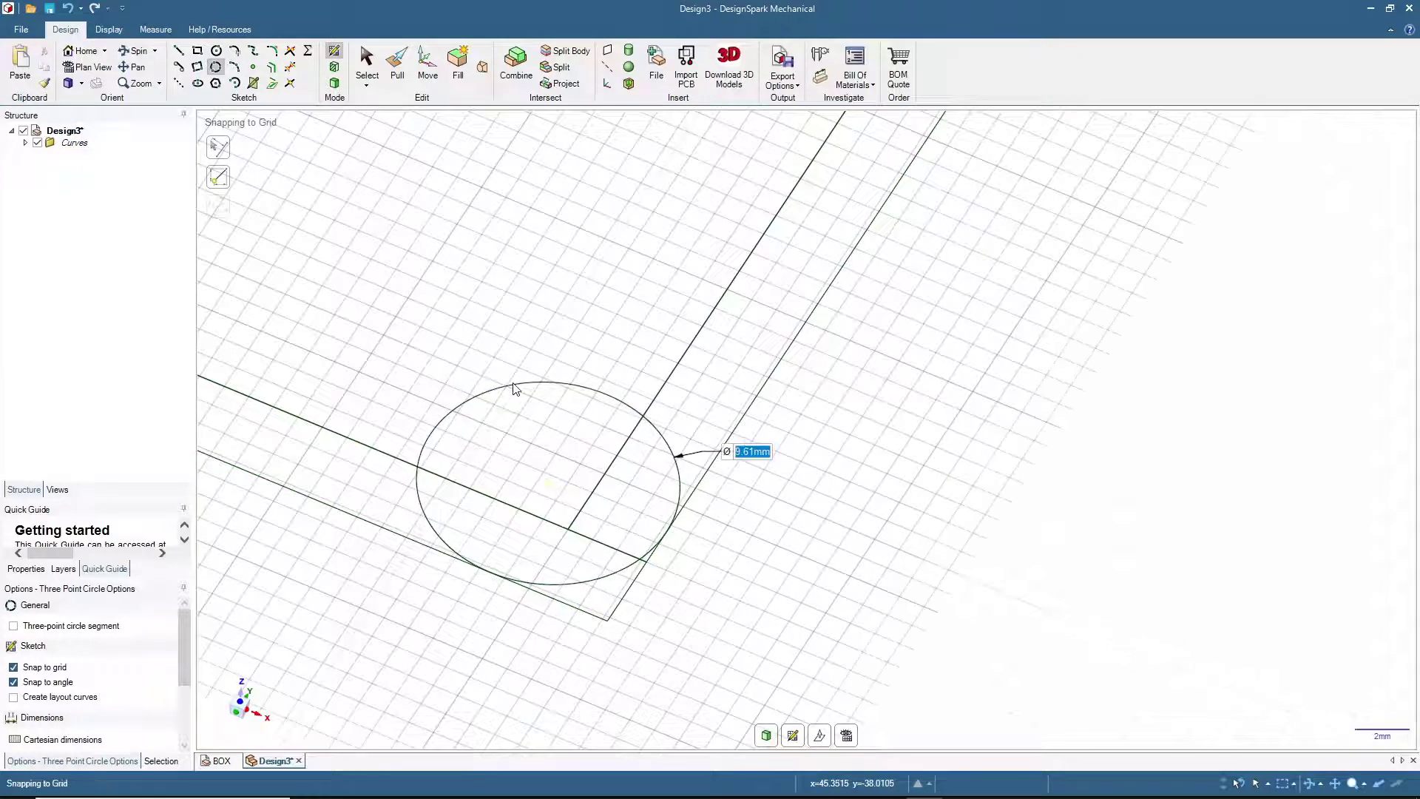
{"action": "type", "text": "9.4"}
{"action": "key", "text": "Return"}
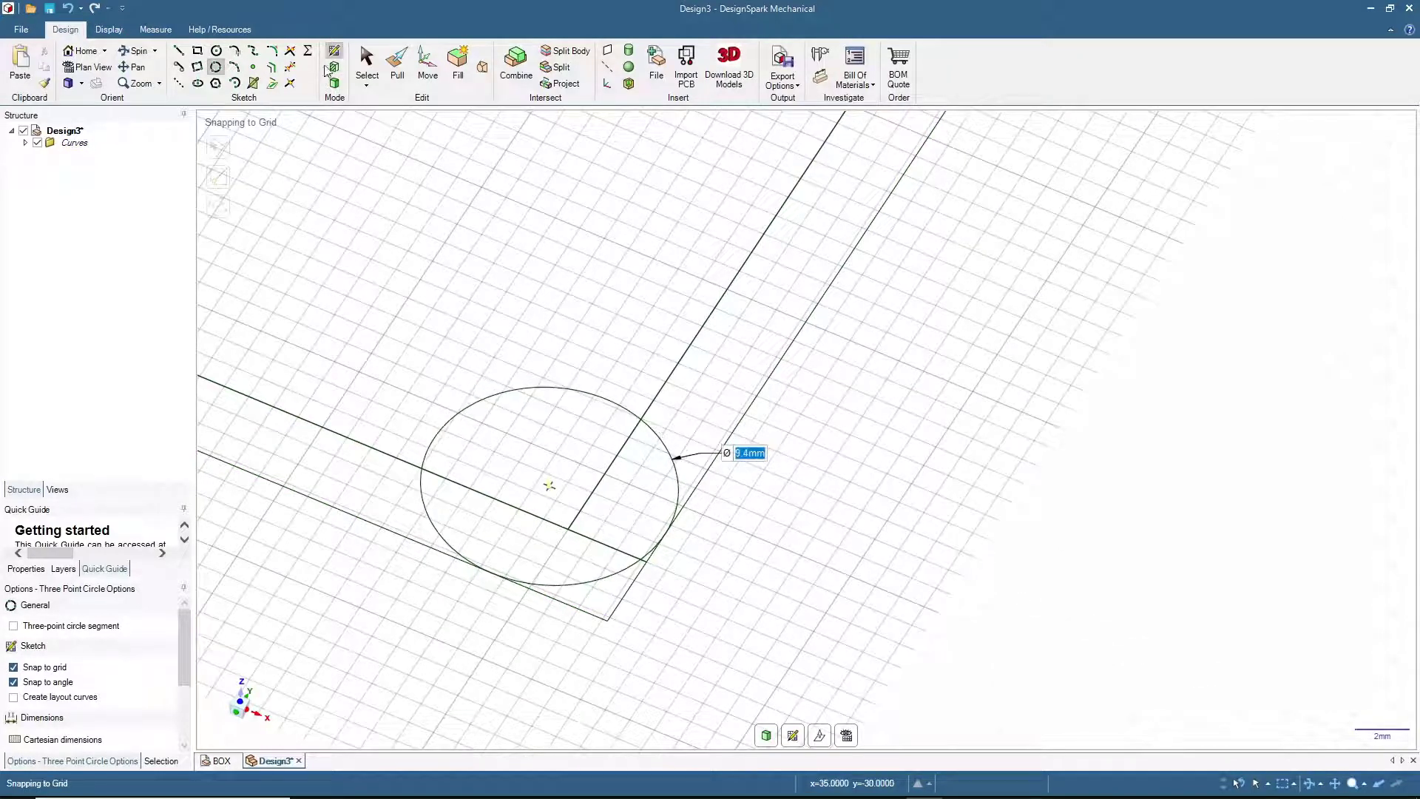
Step: Finish sketching and switch to 3D mode to turn the closed sketch regions into surface faces
{"action": "left_click", "coordinate": [366, 61]}
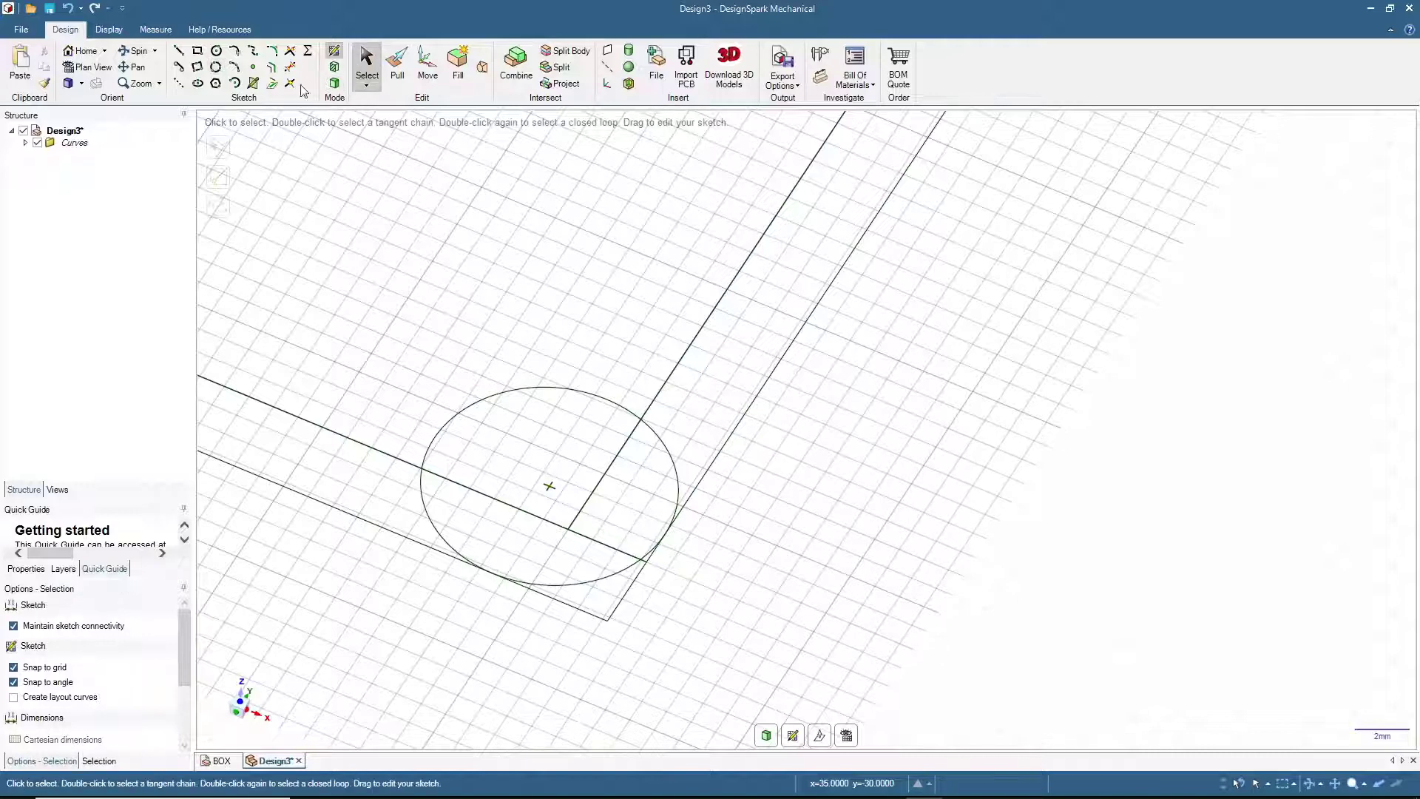
{"action": "left_click", "coordinate": [79, 47]}
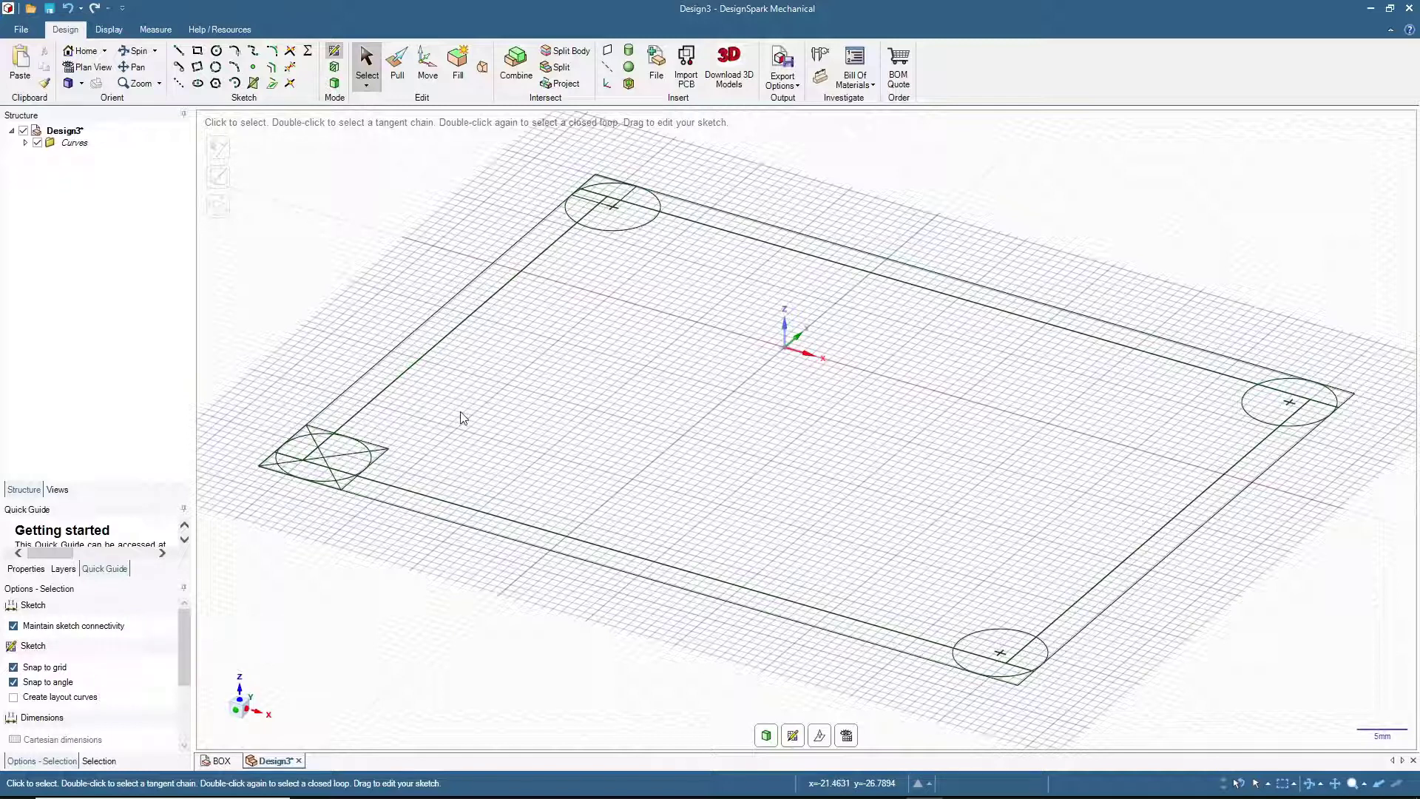
{"action": "left_click", "coordinate": [334, 86]}
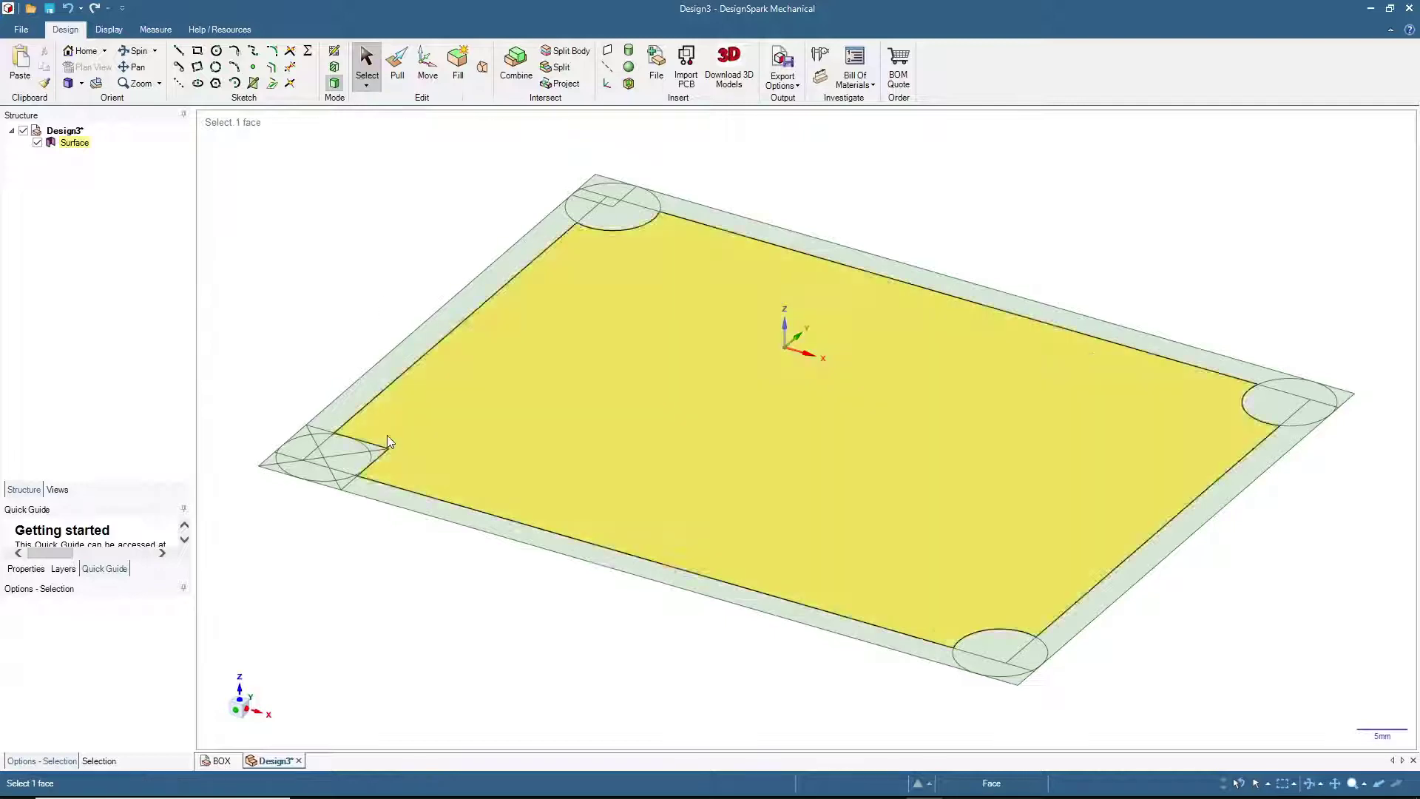
Step: Select the front and left wall strips and every face inside the front-left circle, plus the small wall pieces beside it, excluding the outer corner tips
{"action": "left_click", "coordinate": [394, 504]}
{"action": "middle_click_drag", "start_coordinate": [295, 560], "coordinate": [333, 502]}
{"action": "scroll", "coordinate": [334, 501], "scroll_direction": "up", "scroll_amount": 3}
{"action": "left_click", "coordinate": [357, 469], "text": "ctrl"}
{"action": "left_click", "coordinate": [330, 468], "text": "ctrl"}
{"action": "left_click", "coordinate": [309, 431], "text": "ctrl"}
{"action": "left_click", "coordinate": [362, 408], "text": "ctrl"}
{"action": "left_click", "coordinate": [350, 439], "text": "ctrl"}
{"action": "left_click", "coordinate": [308, 399], "text": "ctrl"}
{"action": "left_click", "coordinate": [372, 362], "text": "ctrl"}
{"action": "left_click", "coordinate": [332, 332], "text": "ctrl"}
{"action": "left_click", "coordinate": [293, 339], "text": "ctrl"}
{"action": "left_click", "coordinate": [308, 373], "text": "ctrl"}
{"action": "left_click", "coordinate": [255, 371], "text": "ctrl"}
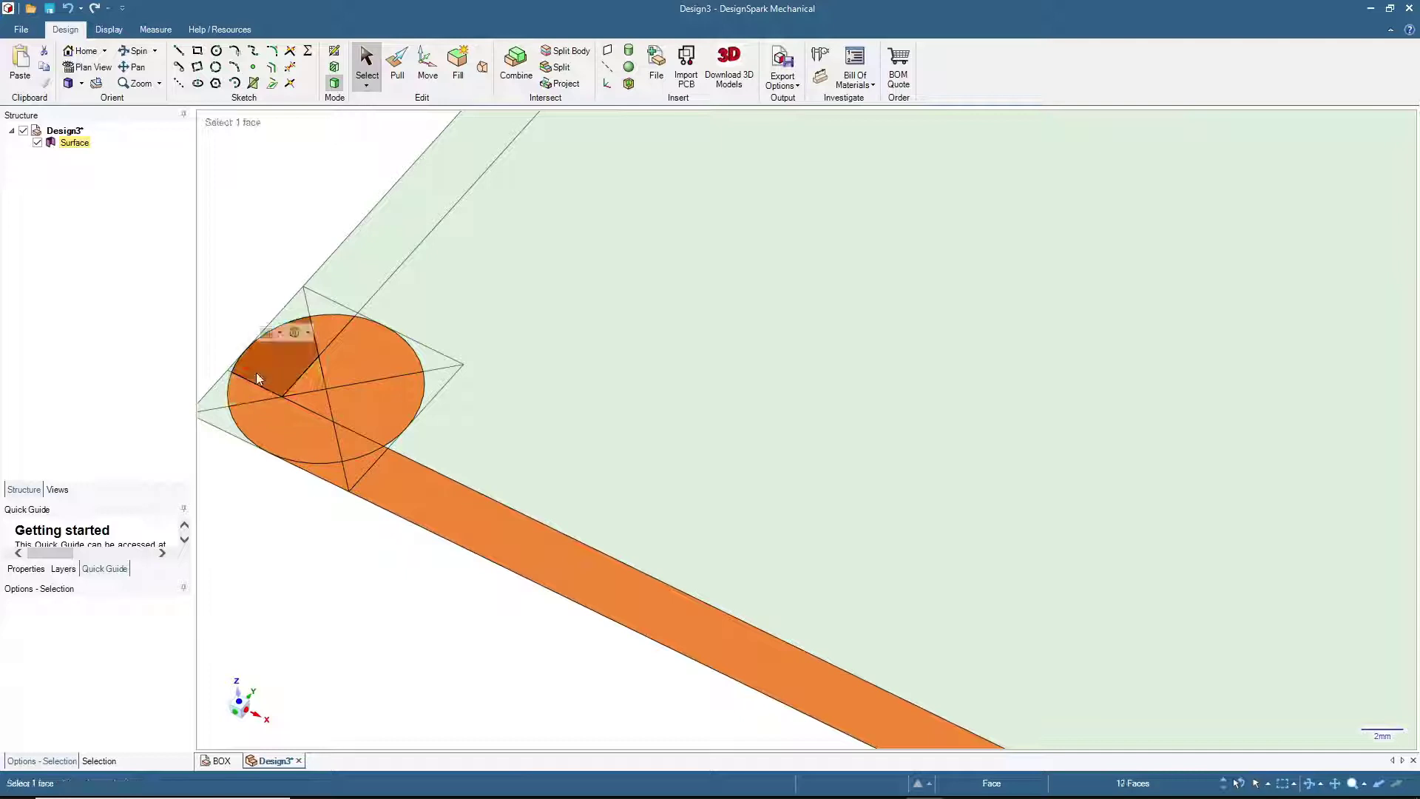
{"action": "left_click", "coordinate": [321, 309], "text": "ctrl"}
{"action": "left_click", "coordinate": [369, 267], "text": "ctrl"}
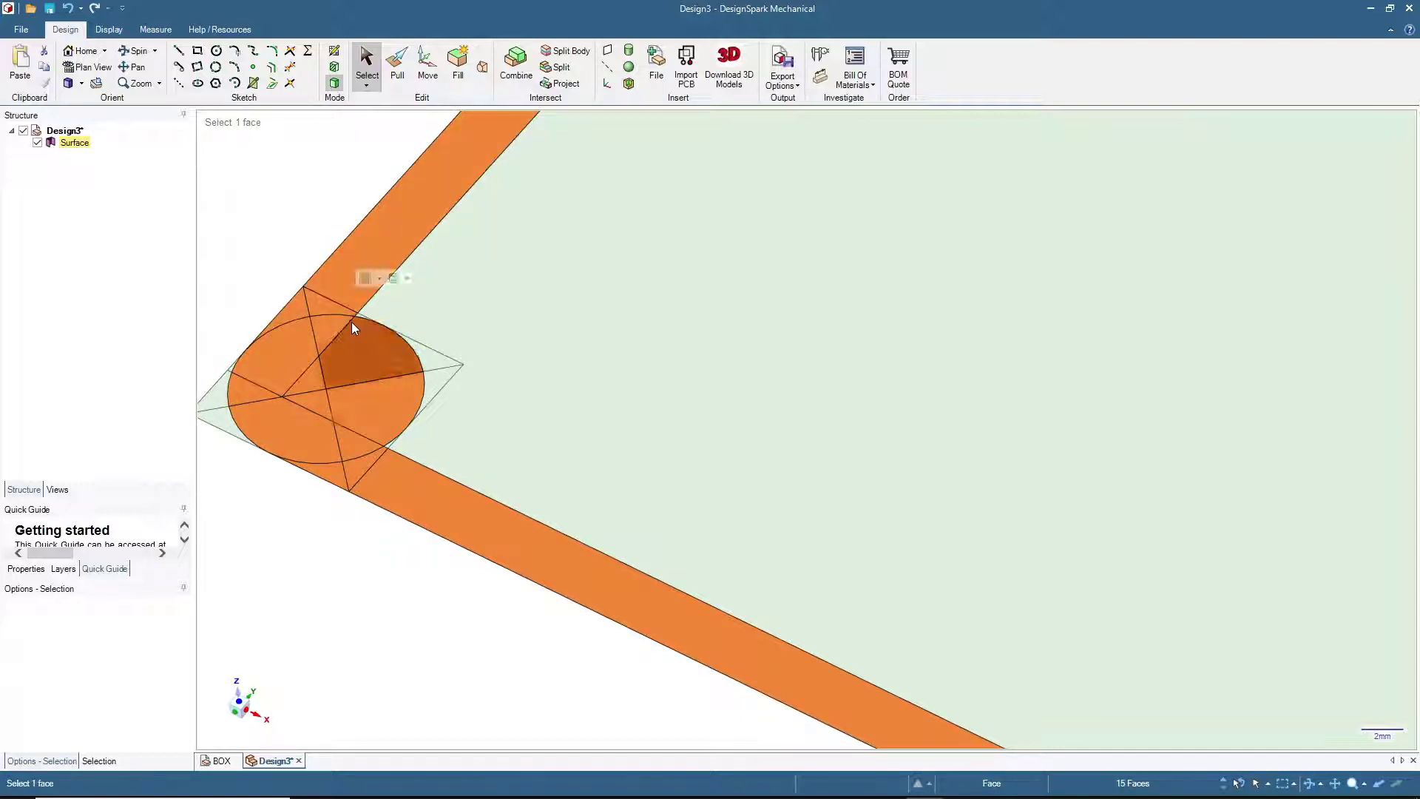
{"action": "scroll", "coordinate": [352, 326], "scroll_direction": "up", "scroll_amount": 3}
{"action": "left_click", "coordinate": [388, 287], "text": "ctrl"}
{"action": "scroll", "coordinate": [374, 331], "scroll_direction": "down", "scroll_amount": 2}
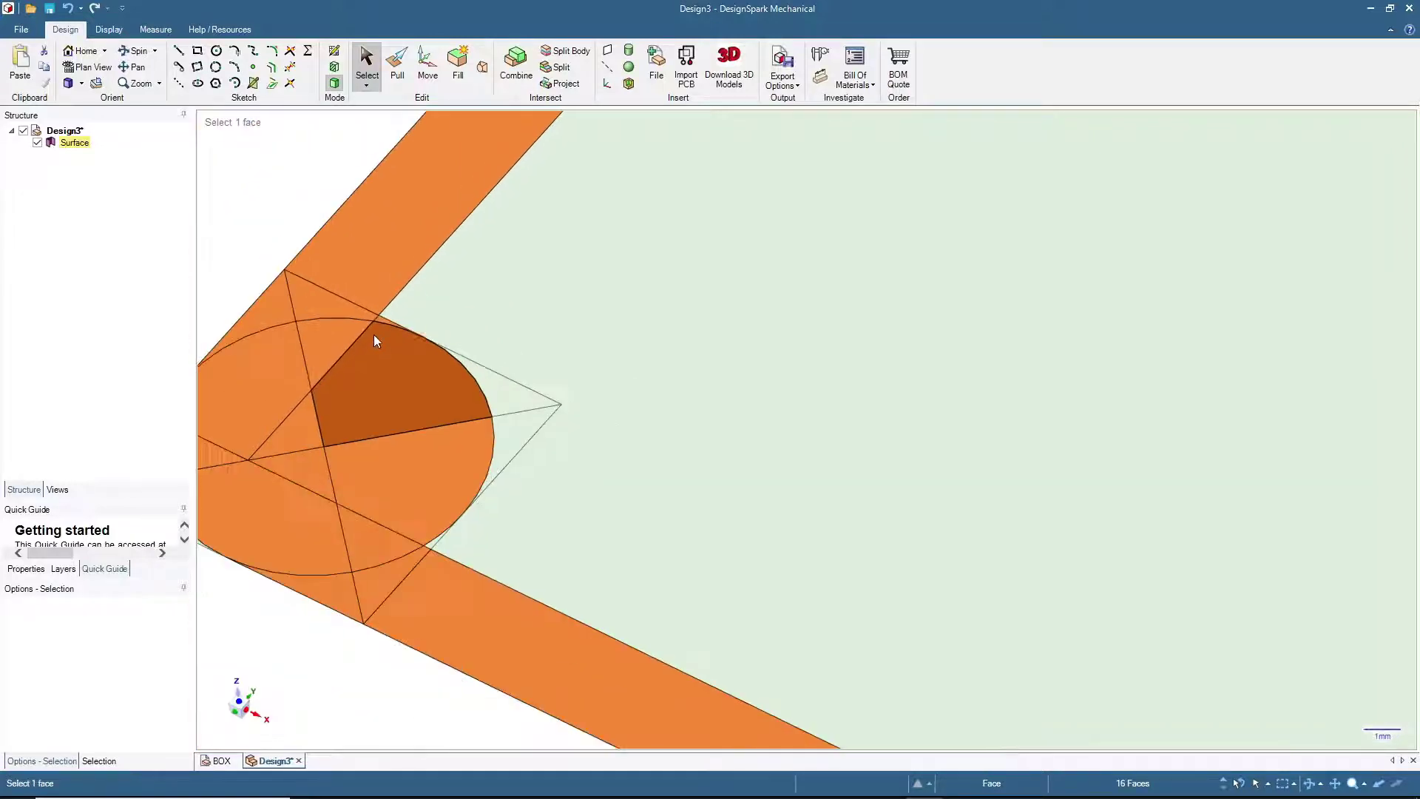
{"action": "scroll", "coordinate": [450, 578], "scroll_direction": "up", "scroll_amount": 4}
{"action": "left_click", "coordinate": [469, 436], "text": "ctrl"}
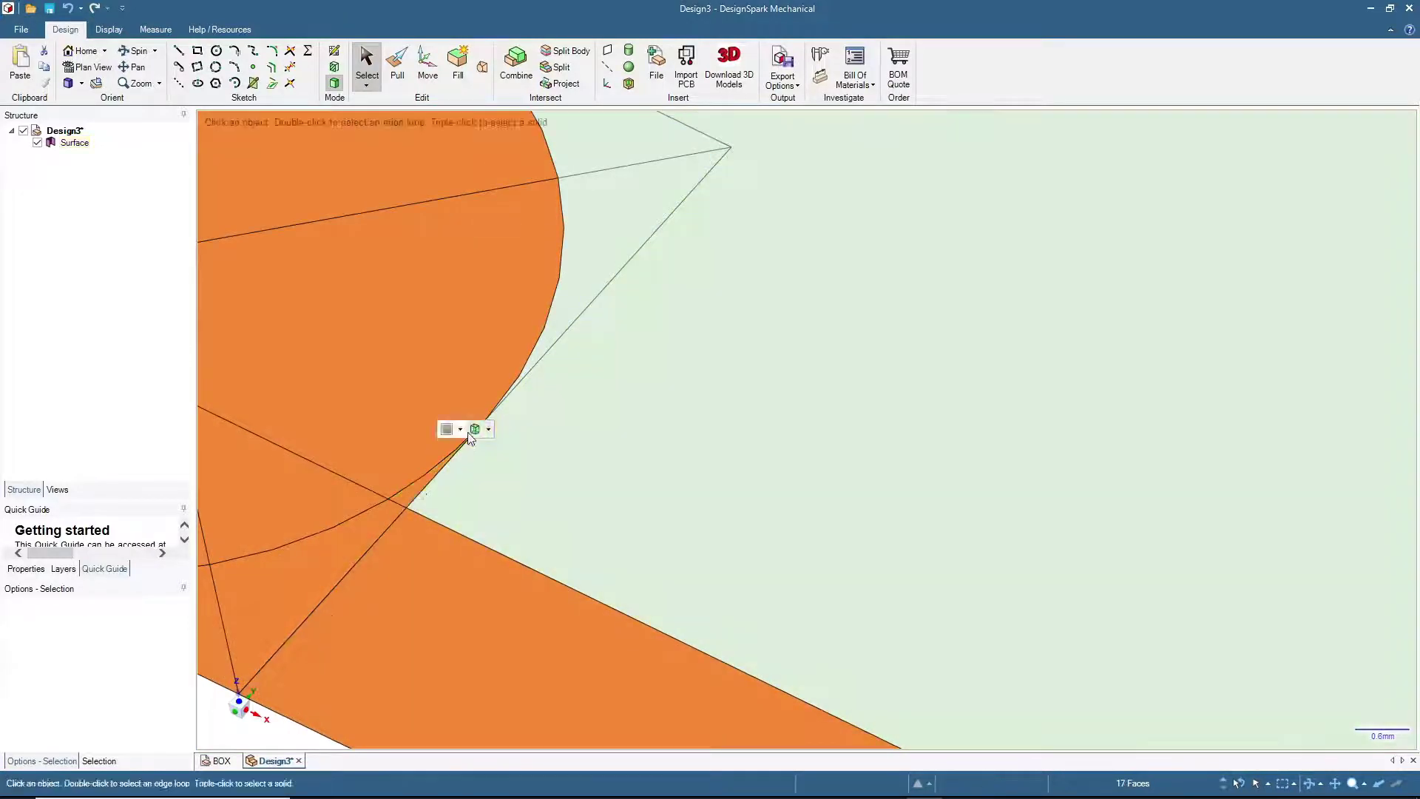
Step: Add the front-right and back-right circle faces and the back and right wall strips to the selection
{"action": "scroll", "coordinate": [469, 436], "scroll_direction": "down", "scroll_amount": 8}
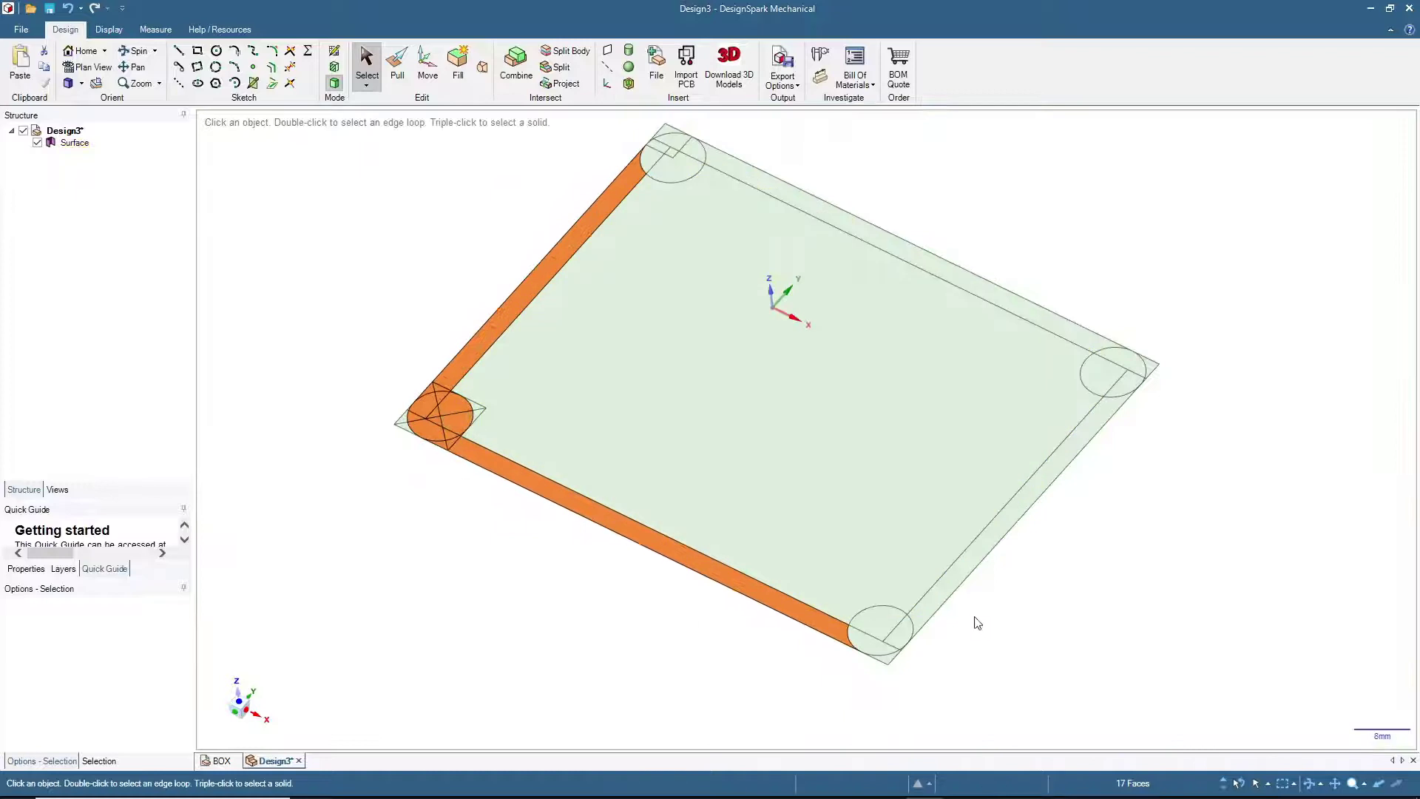
{"action": "scroll", "coordinate": [935, 670], "scroll_direction": "up", "scroll_amount": 5}
{"action": "left_click", "coordinate": [874, 599], "text": "ctrl"}
{"action": "left_click", "coordinate": [865, 588], "text": "ctrl"}
{"action": "left_click", "coordinate": [824, 556], "text": "ctrl"}
{"action": "scroll", "coordinate": [824, 556], "scroll_direction": "down", "scroll_amount": 2}
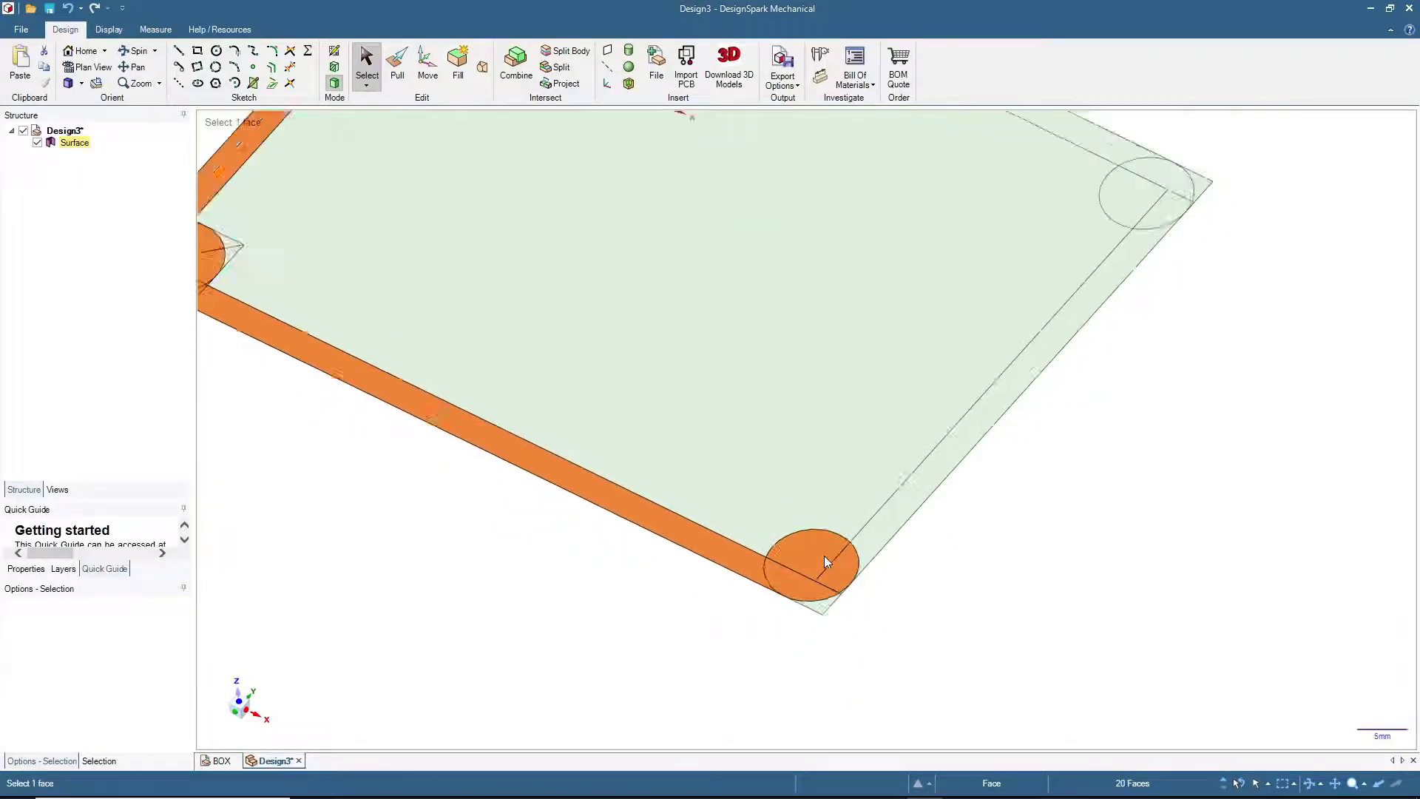
{"action": "scroll", "coordinate": [823, 557], "scroll_direction": "down", "scroll_amount": 4}
{"action": "scroll", "coordinate": [980, 383], "scroll_direction": "up", "scroll_amount": 5}
{"action": "left_click", "coordinate": [984, 381], "text": "ctrl"}
{"action": "left_click", "coordinate": [959, 407], "text": "ctrl"}
{"action": "left_click", "coordinate": [934, 348], "text": "ctrl"}
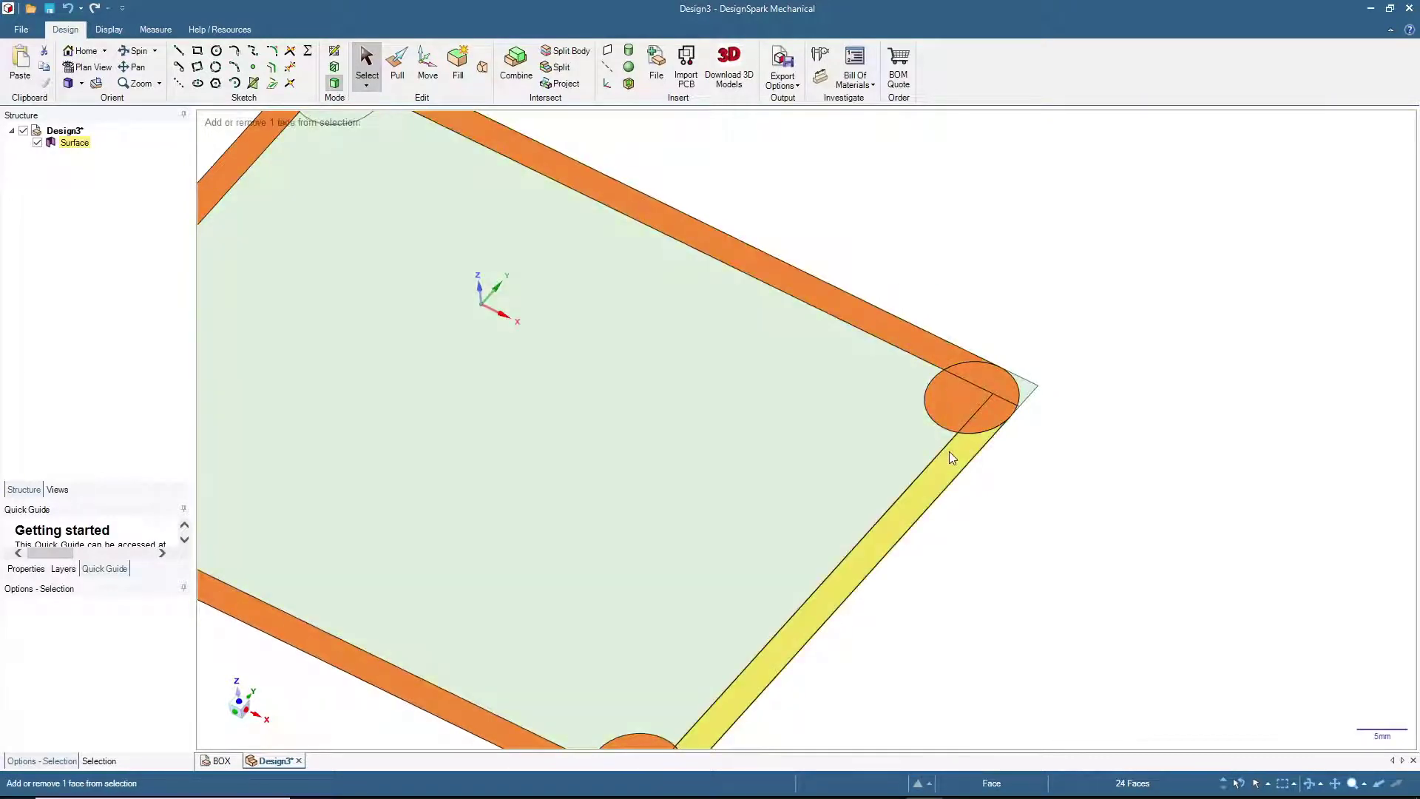
{"action": "left_click", "coordinate": [949, 452], "text": "ctrl"}
Step: Add all the faces inside the back-left circle to the selection, excluding the outer corner tip
{"action": "scroll", "coordinate": [948, 451], "scroll_direction": "down", "scroll_amount": 4}
{"action": "scroll", "coordinate": [522, 225], "scroll_direction": "up", "scroll_amount": 6}
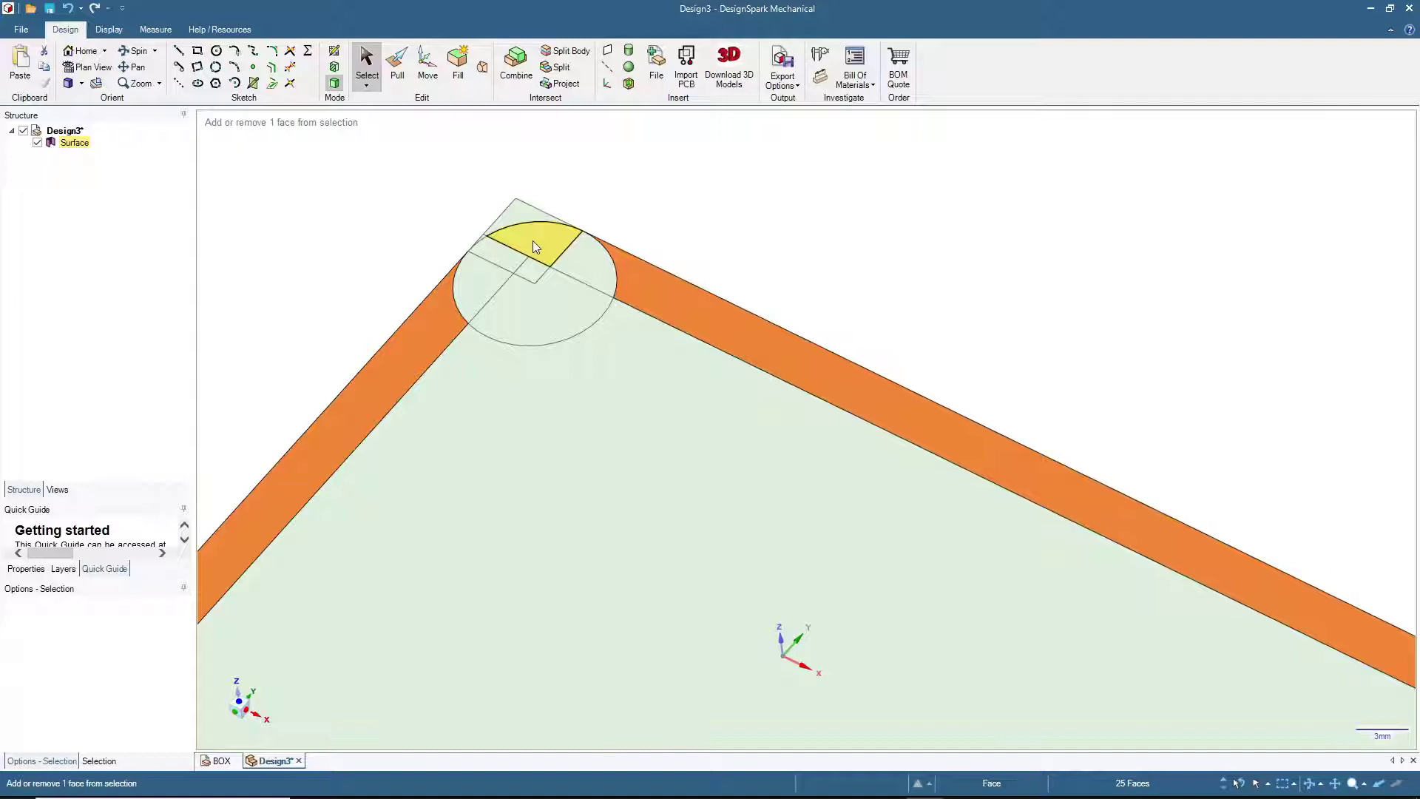
{"action": "left_click", "coordinate": [578, 253], "text": "ctrl"}
{"action": "left_click", "coordinate": [554, 299], "text": "ctrl"}
{"action": "left_click", "coordinate": [493, 257], "text": "ctrl"}
{"action": "scroll", "coordinate": [576, 386], "scroll_direction": "down", "scroll_amount": 3}
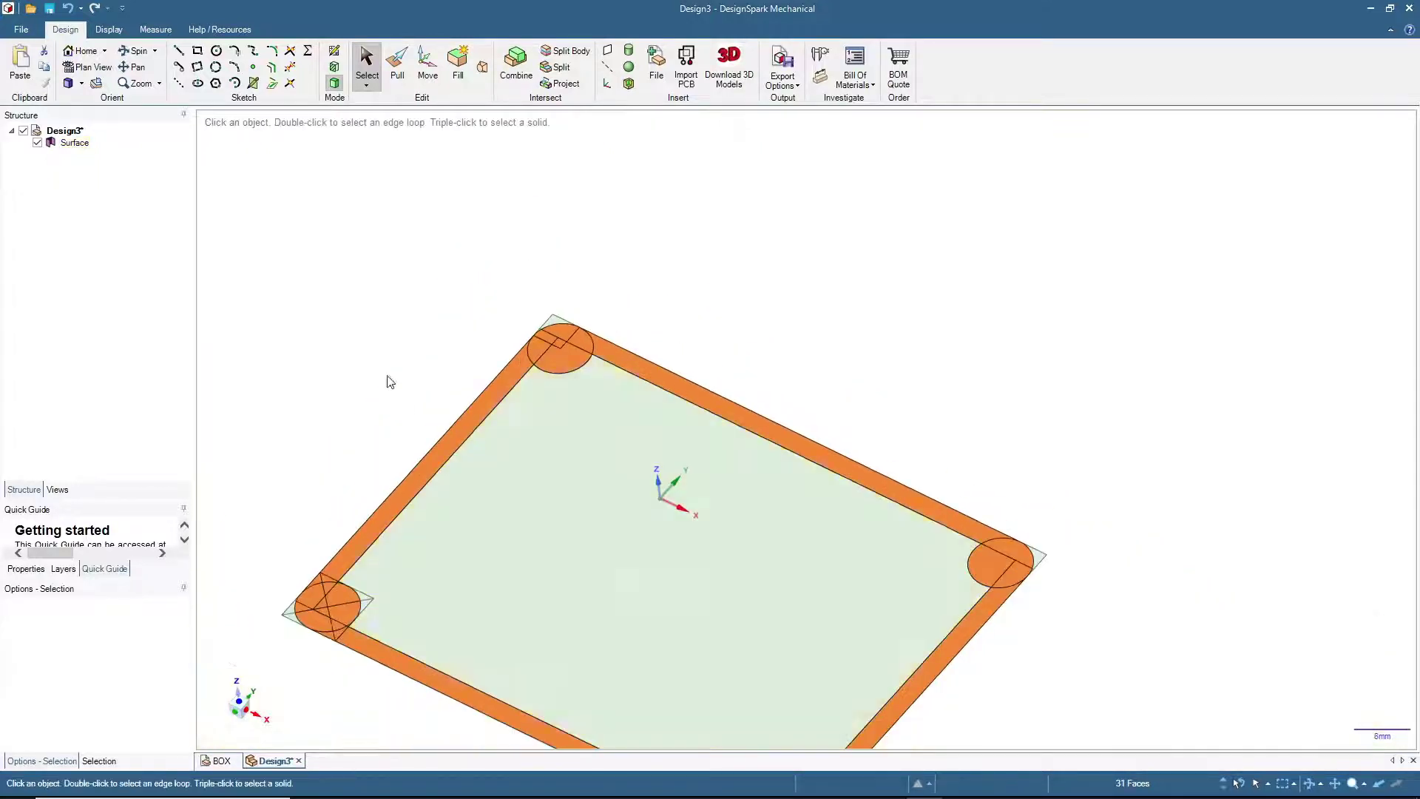
Step: Pull the selected wall and corner boss faces up 40 mm into a solid
{"action": "middle_click_drag", "start_coordinate": [387, 377], "coordinate": [406, 321]}
{"action": "left_click", "coordinate": [398, 65]}
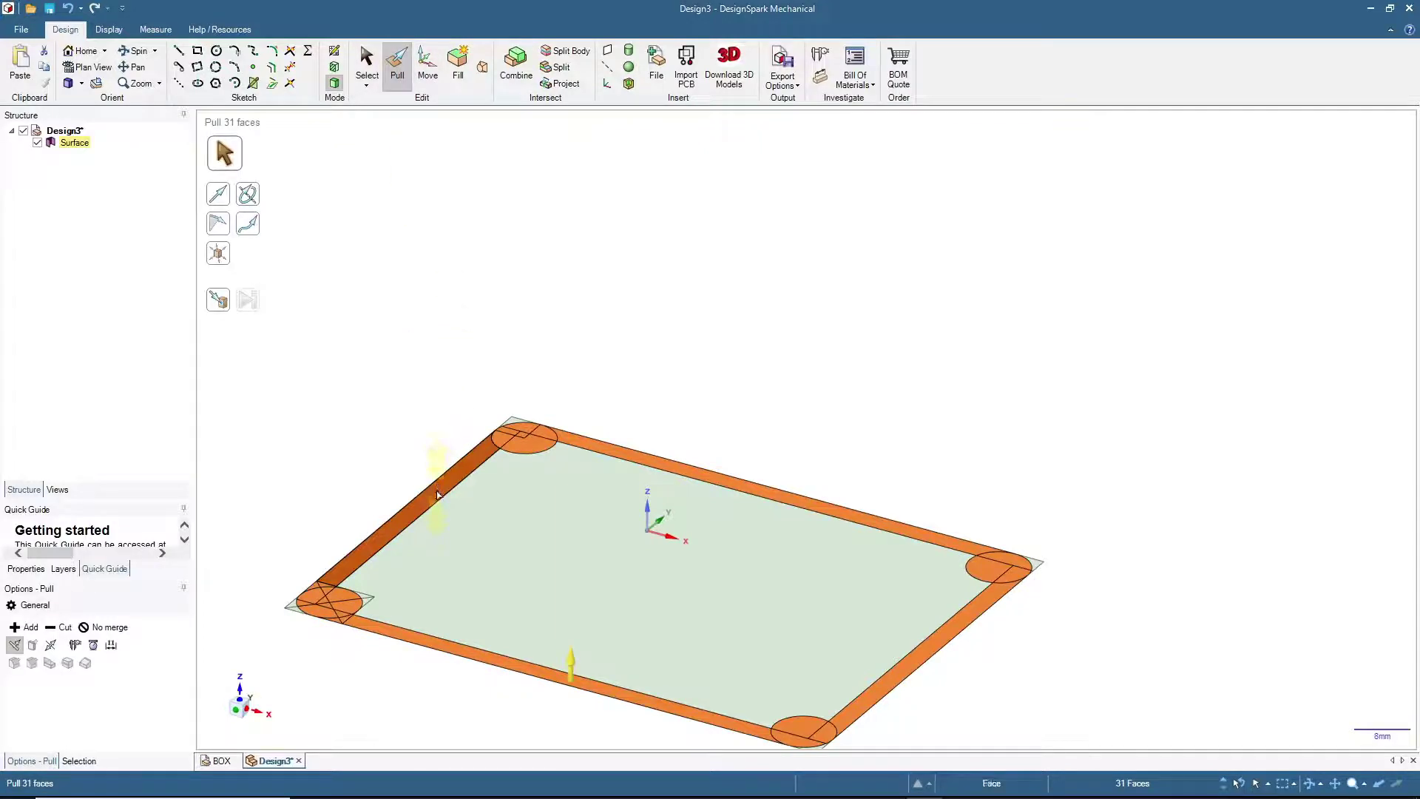
{"action": "left_click_drag", "start_coordinate": [438, 447], "coordinate": [459, 339]}
{"action": "type", "text": "40"}
{"action": "key", "text": "Return"}
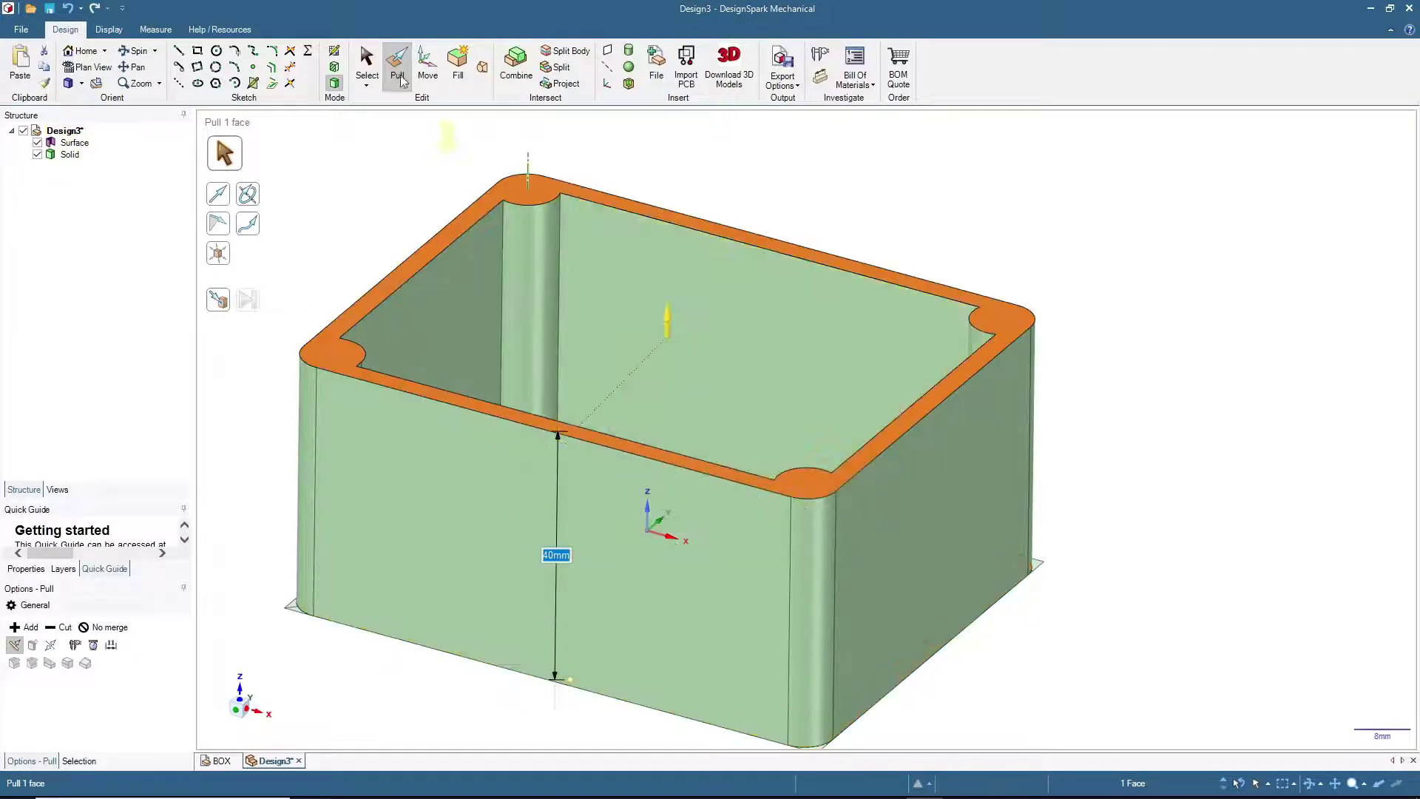
Step: Pull the box's inner floor face, together with the two small leftover faces beside the front-left boss, up 3 mm
{"action": "left_click", "coordinate": [367, 65]}
{"action": "middle_click_drag", "start_coordinate": [308, 222], "coordinate": [301, 269]}
{"action": "left_click", "coordinate": [559, 426]}
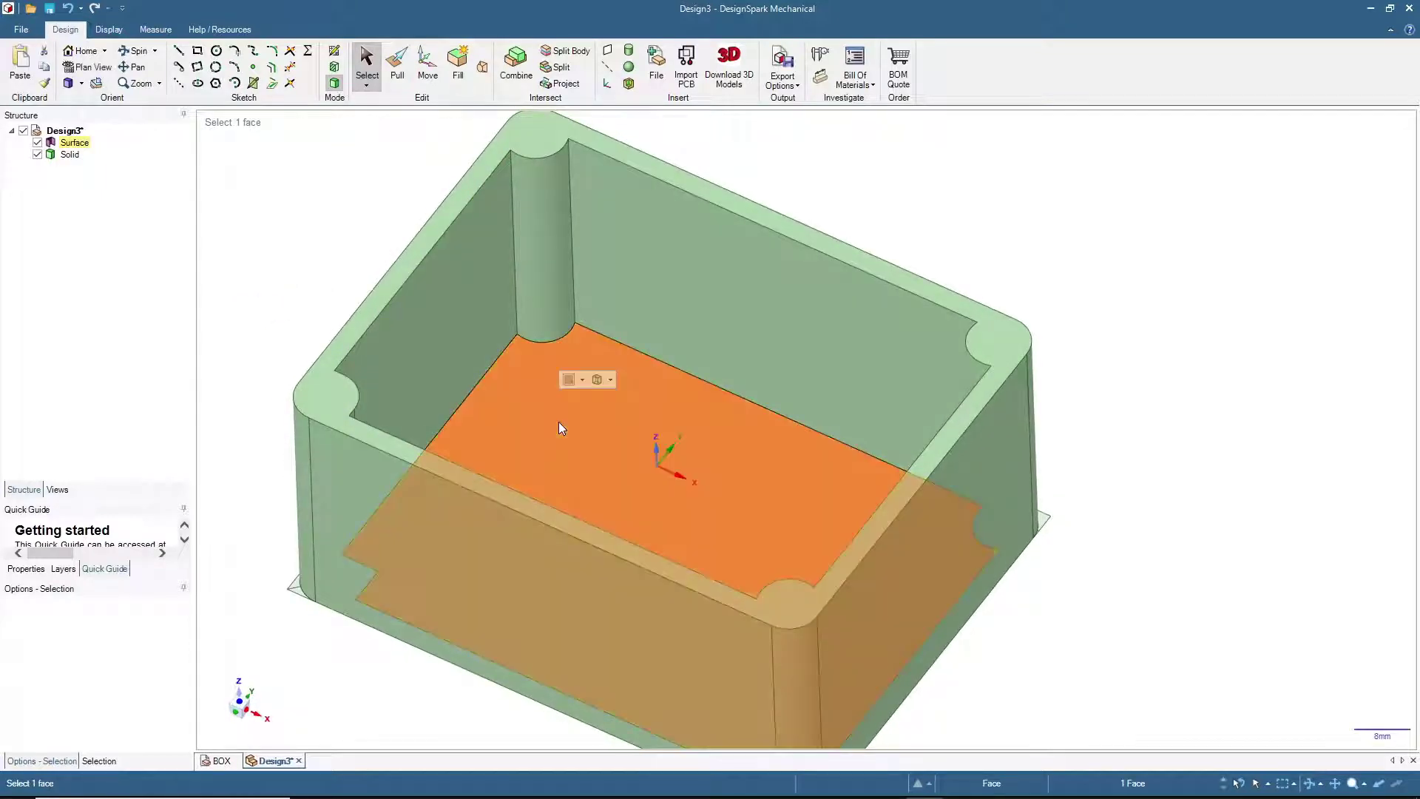
{"action": "left_click", "coordinate": [302, 692]}
{"action": "middle_click_drag", "start_coordinate": [302, 692], "coordinate": [550, 560]}
{"action": "middle_click_drag", "start_coordinate": [508, 506], "coordinate": [325, 584]}
{"action": "scroll", "coordinate": [375, 539], "scroll_direction": "up", "scroll_amount": 5}
{"action": "left_click", "coordinate": [323, 441], "text": "ctrl"}
{"action": "left_click", "coordinate": [319, 416], "text": "ctrl"}
{"action": "scroll", "coordinate": [379, 435], "scroll_direction": "down", "scroll_amount": 4}
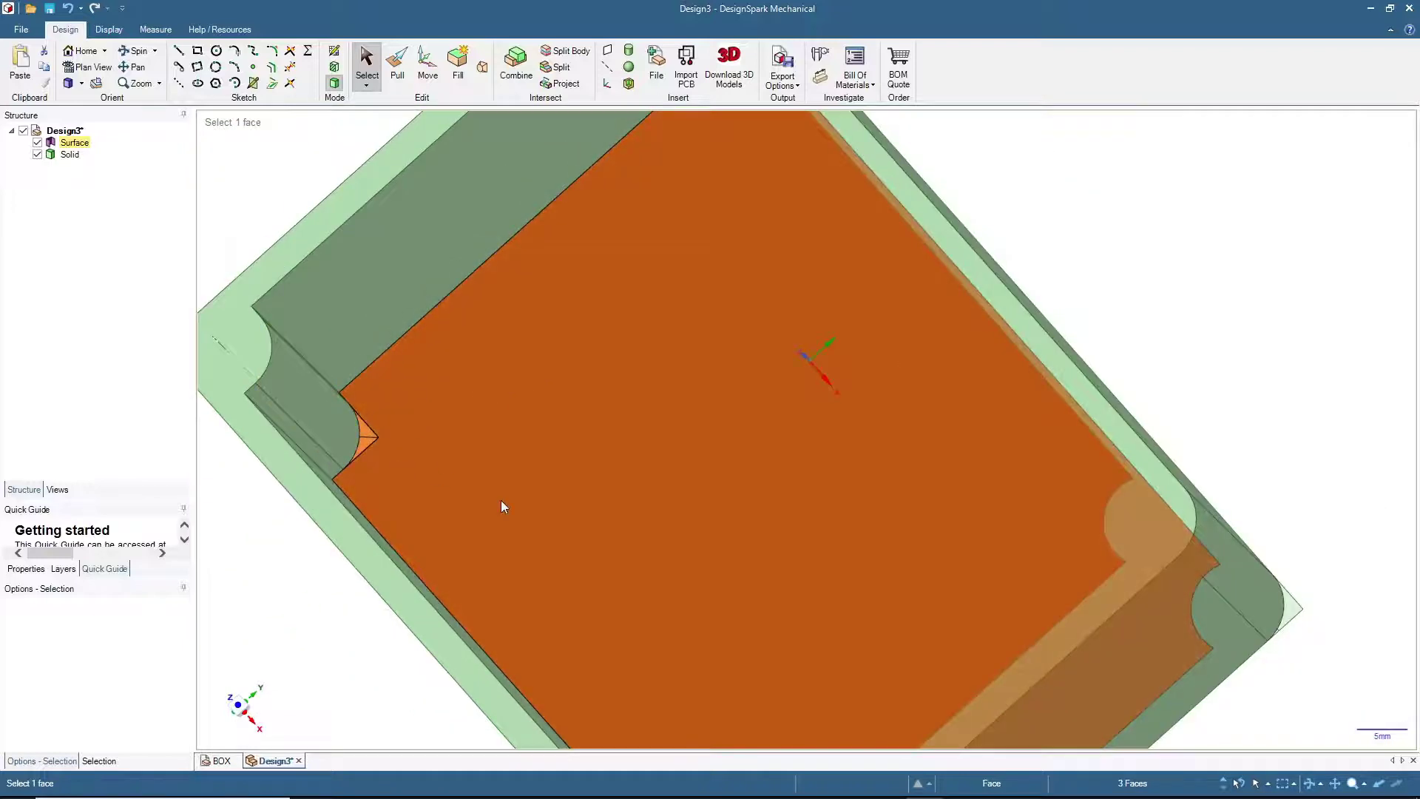
{"action": "scroll", "coordinate": [502, 506], "scroll_direction": "down", "scroll_amount": 3}
{"action": "middle_click_drag", "start_coordinate": [316, 580], "coordinate": [339, 548]}
{"action": "key", "text": "p"}
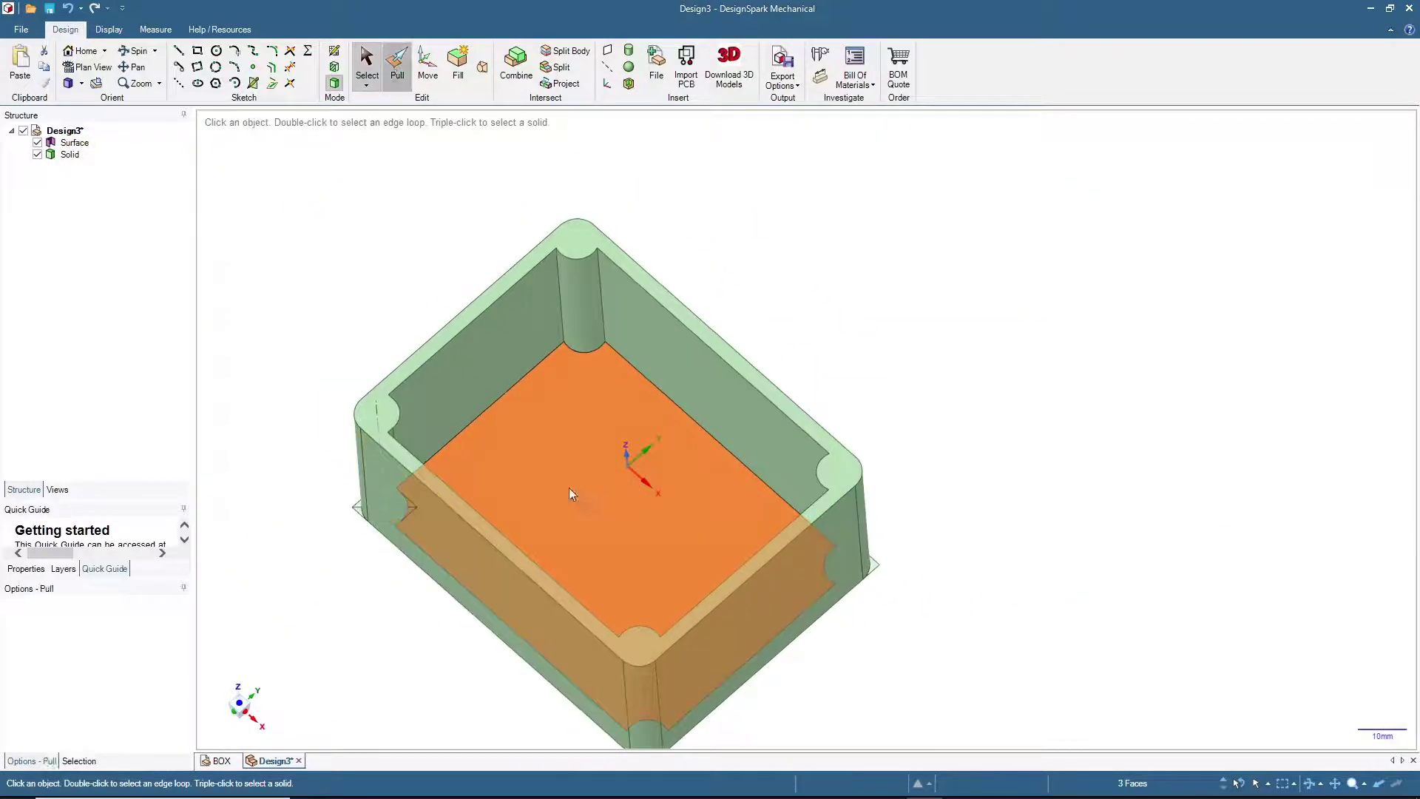
{"action": "left_click_drag", "start_coordinate": [569, 488], "coordinate": [566, 481]}
{"action": "type", "text": "3"}
{"action": "key", "text": "Return"}
{"action": "left_click", "coordinate": [367, 63]}
{"action": "left_click", "coordinate": [325, 252]}
Step: Start a sketch on the box's top rim face and draw a 3 mm diameter circle centred on the front-left corner boss
{"action": "middle_click_drag", "start_coordinate": [325, 252], "coordinate": [199, 116]}
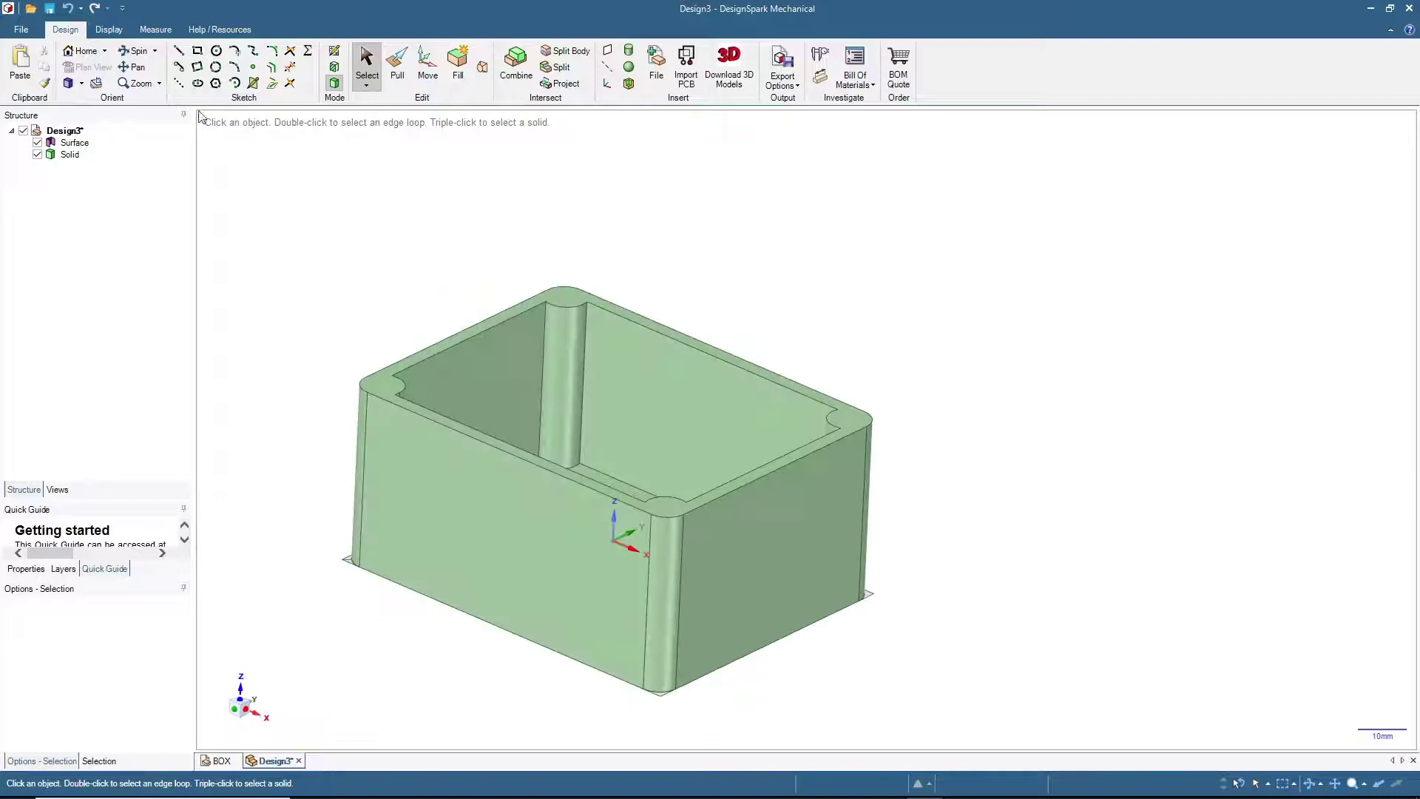
{"action": "left_click", "coordinate": [81, 50]}
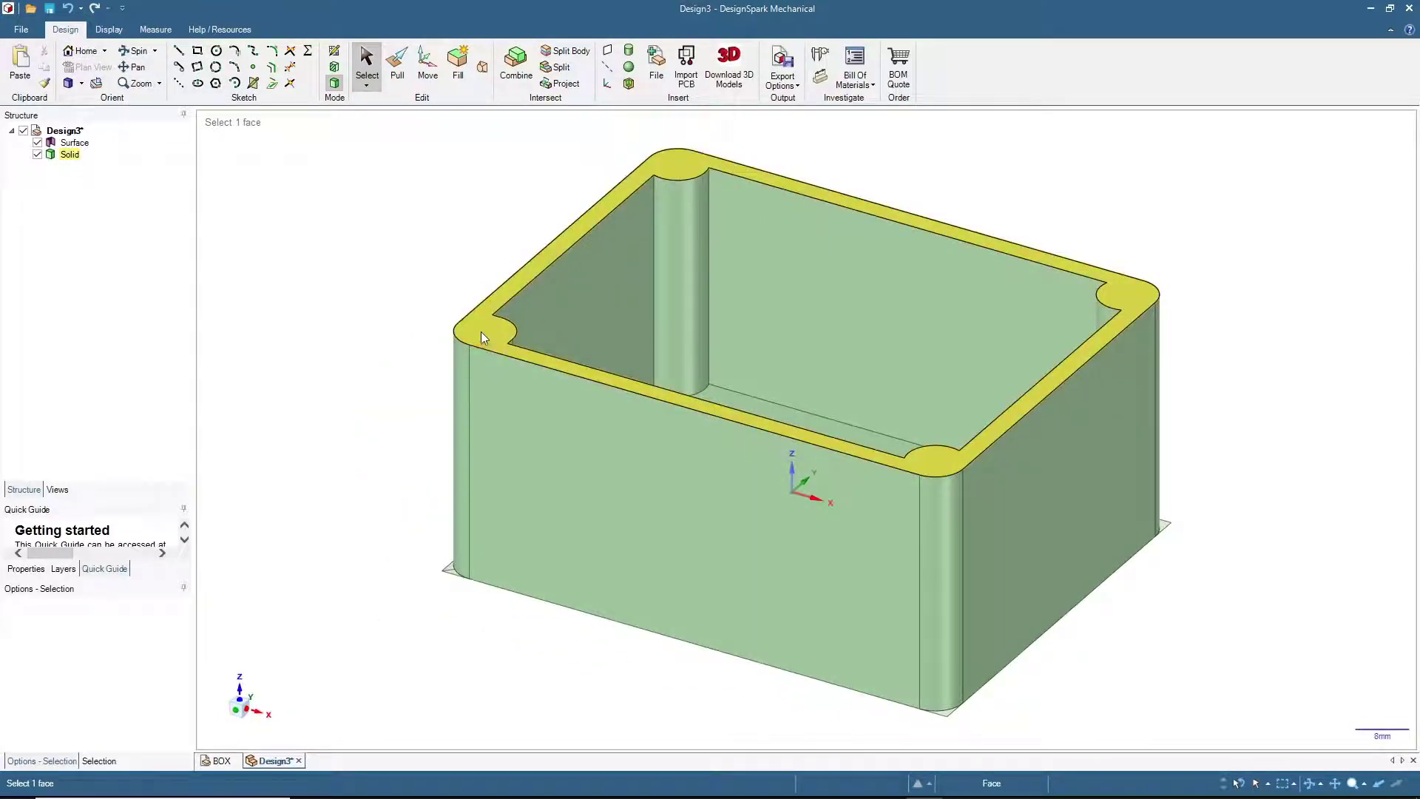
{"action": "left_click", "coordinate": [482, 334]}
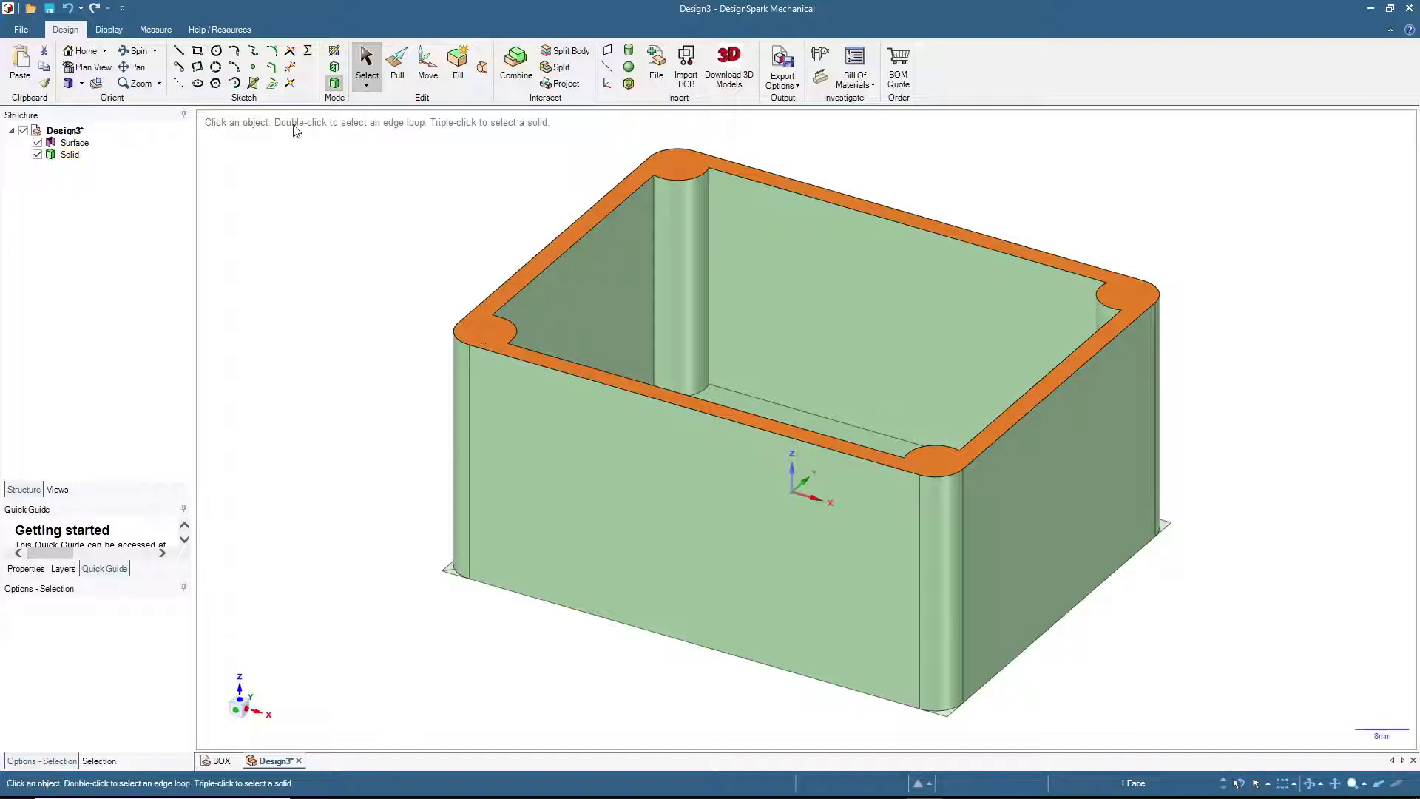
{"action": "left_click", "coordinate": [216, 50]}
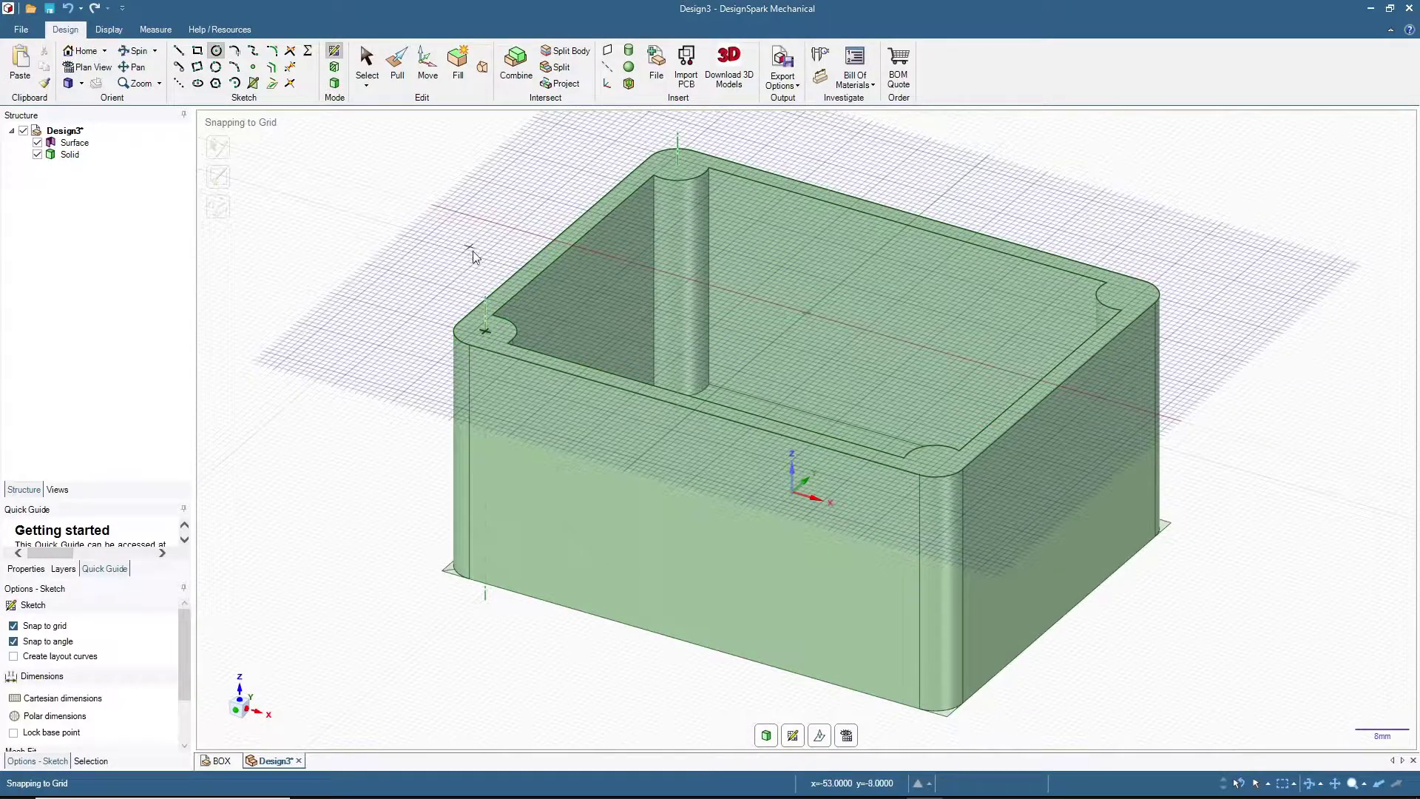
{"action": "scroll", "coordinate": [485, 290], "scroll_direction": "up", "scroll_amount": 5}
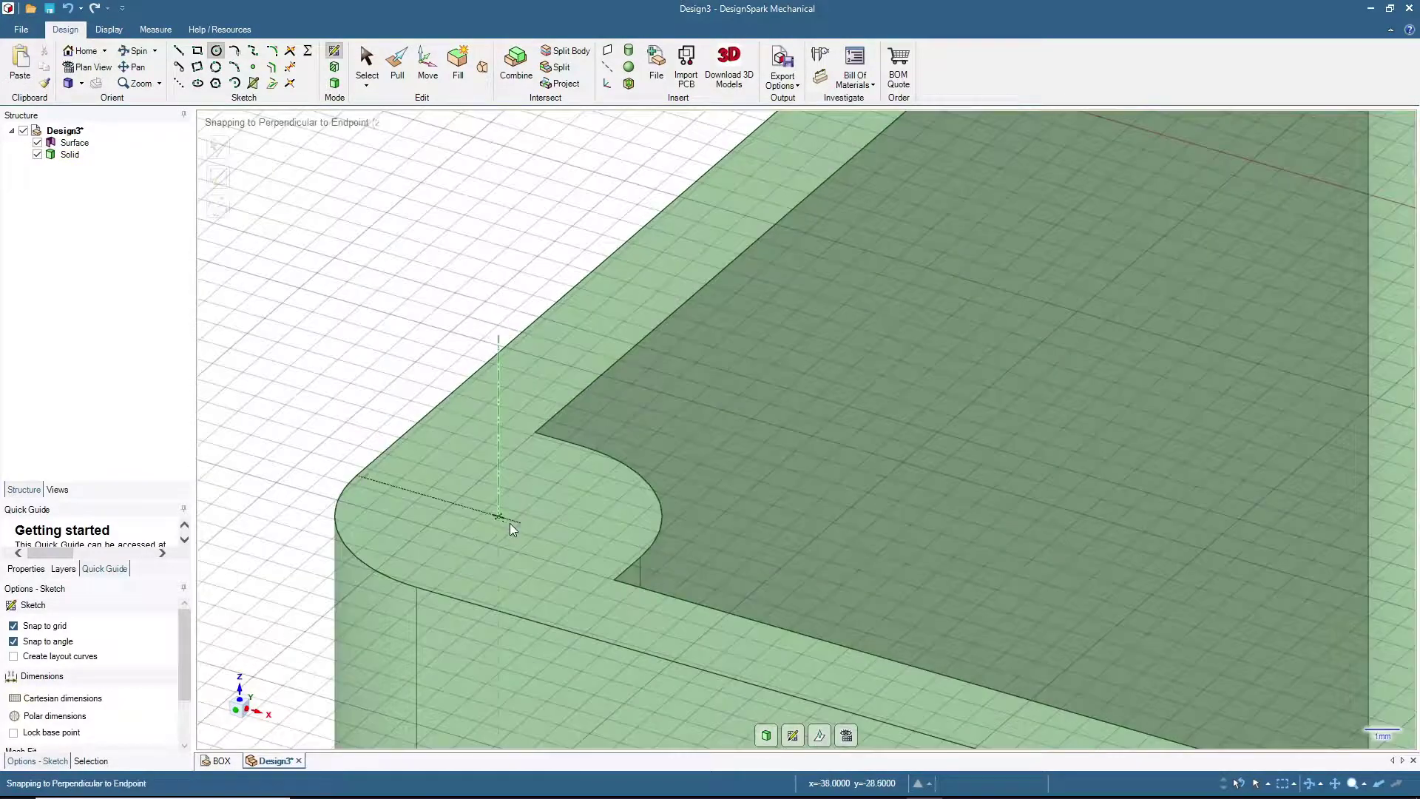
{"action": "left_click", "coordinate": [500, 517]}
{"action": "type", "text": "3"}
{"action": "key", "text": "Return"}
{"action": "scroll", "coordinate": [443, 315], "scroll_direction": "down", "scroll_amount": 5}
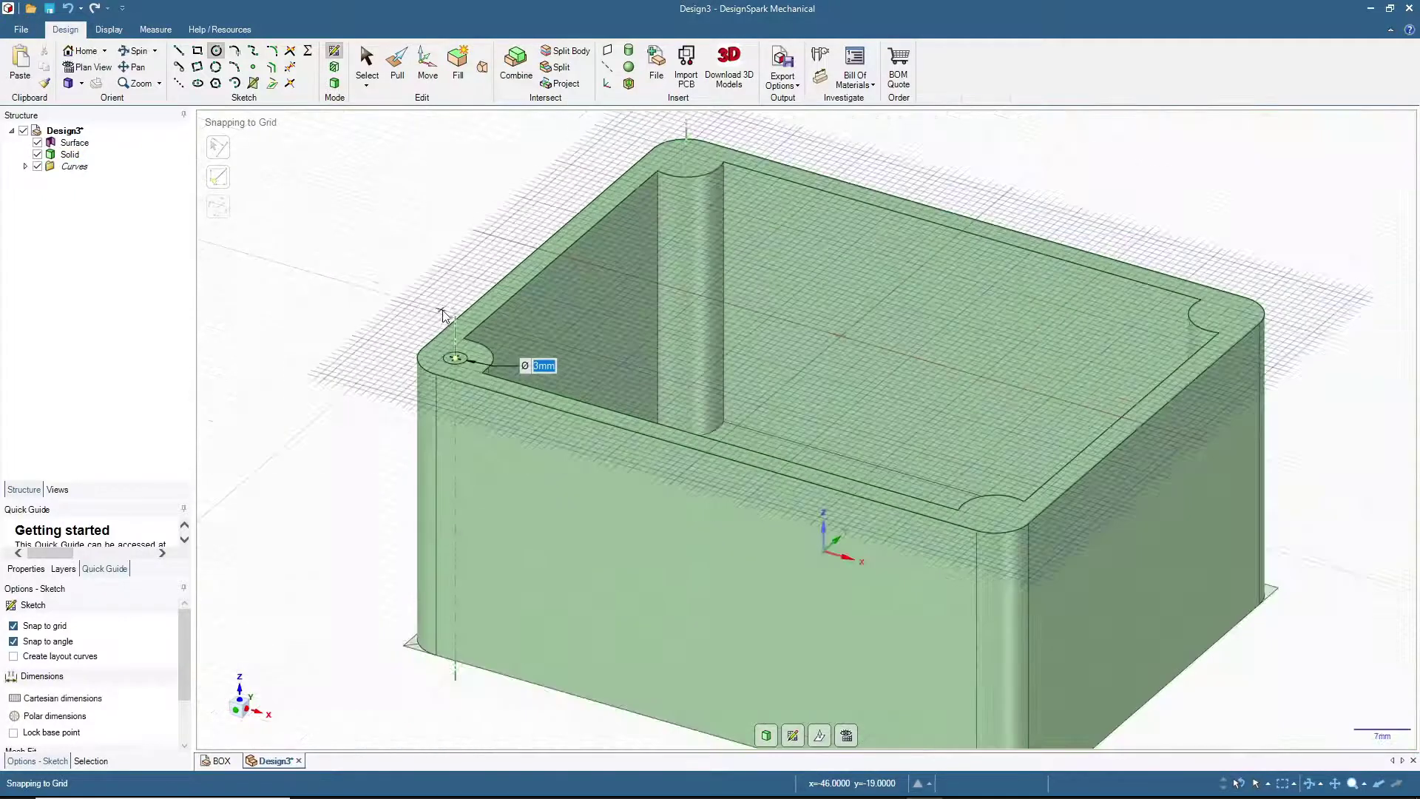
Step: Draw matching 3 mm circles centred on the back-left, back-right and front-right bosses, and return to 3D mode
{"action": "middle_click_drag", "start_coordinate": [447, 222], "coordinate": [447, 216]}
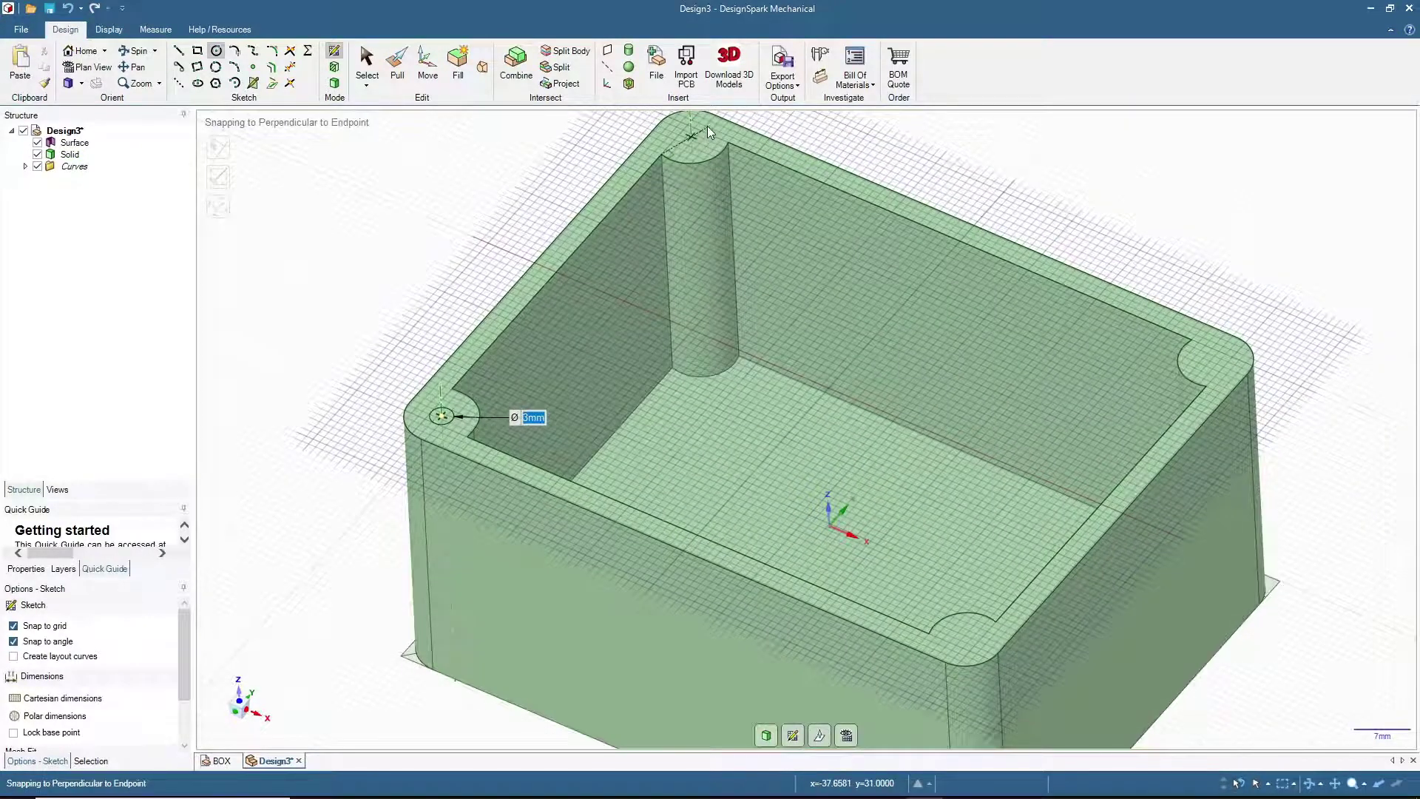
{"action": "scroll", "coordinate": [707, 126], "scroll_direction": "up", "scroll_amount": 5}
{"action": "left_click", "coordinate": [674, 148]}
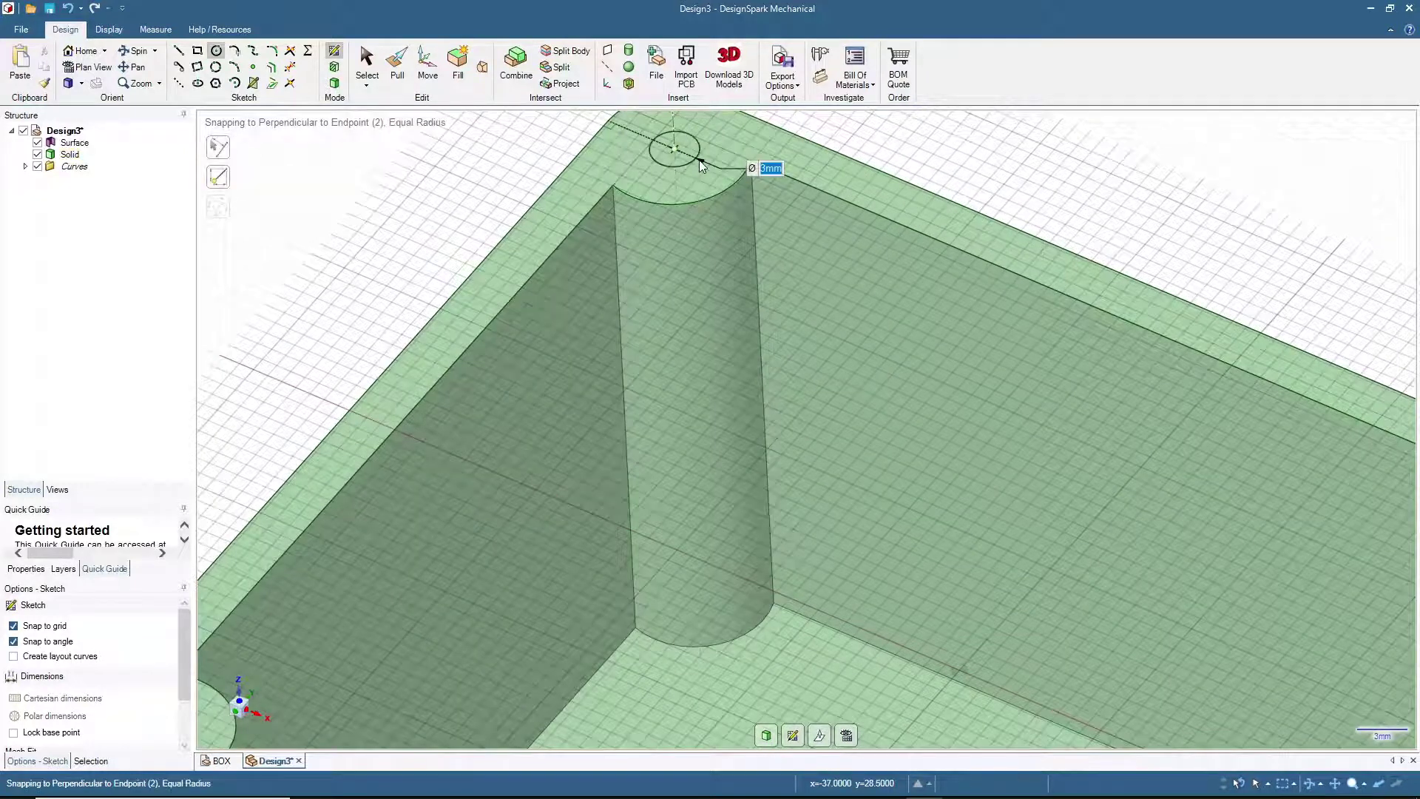
{"action": "scroll", "coordinate": [592, 220], "scroll_direction": "down", "scroll_amount": 5}
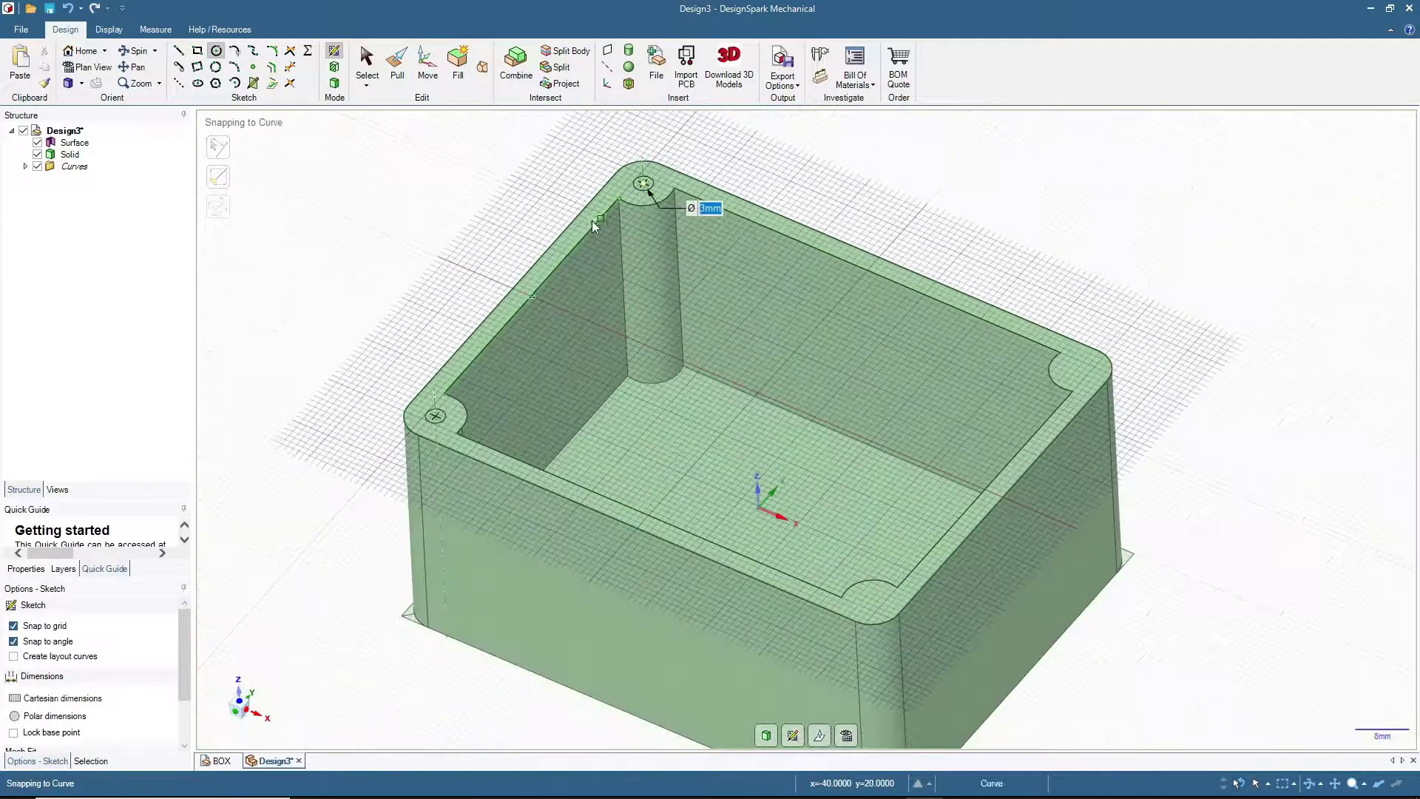
{"action": "scroll", "coordinate": [920, 327], "scroll_direction": "up", "scroll_amount": 2}
{"action": "scroll", "coordinate": [698, 241], "scroll_direction": "up", "scroll_amount": 4}
{"action": "left_click", "coordinate": [695, 237]}
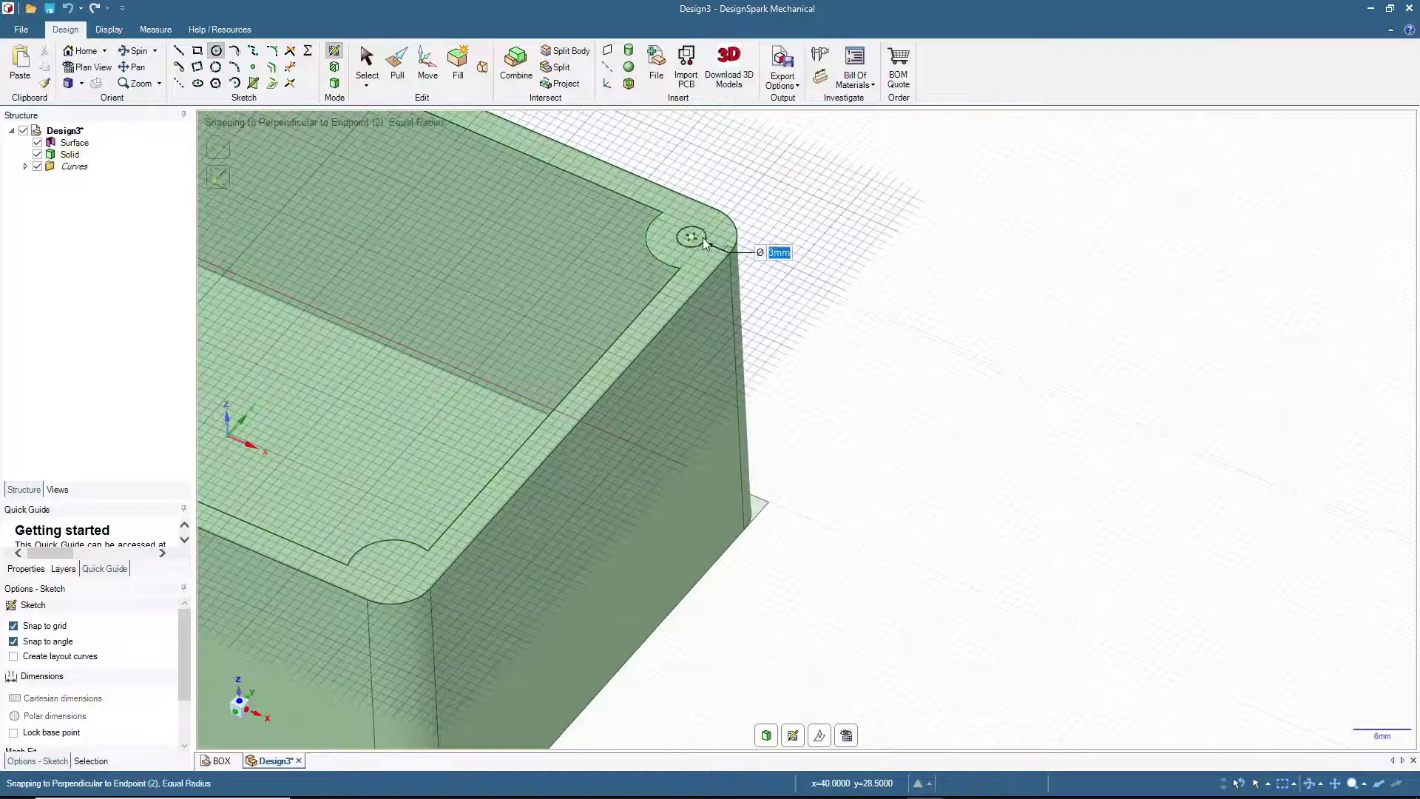
{"action": "left_click", "coordinate": [392, 571]}
{"action": "scroll", "coordinate": [439, 525], "scroll_direction": "down", "scroll_amount": 4}
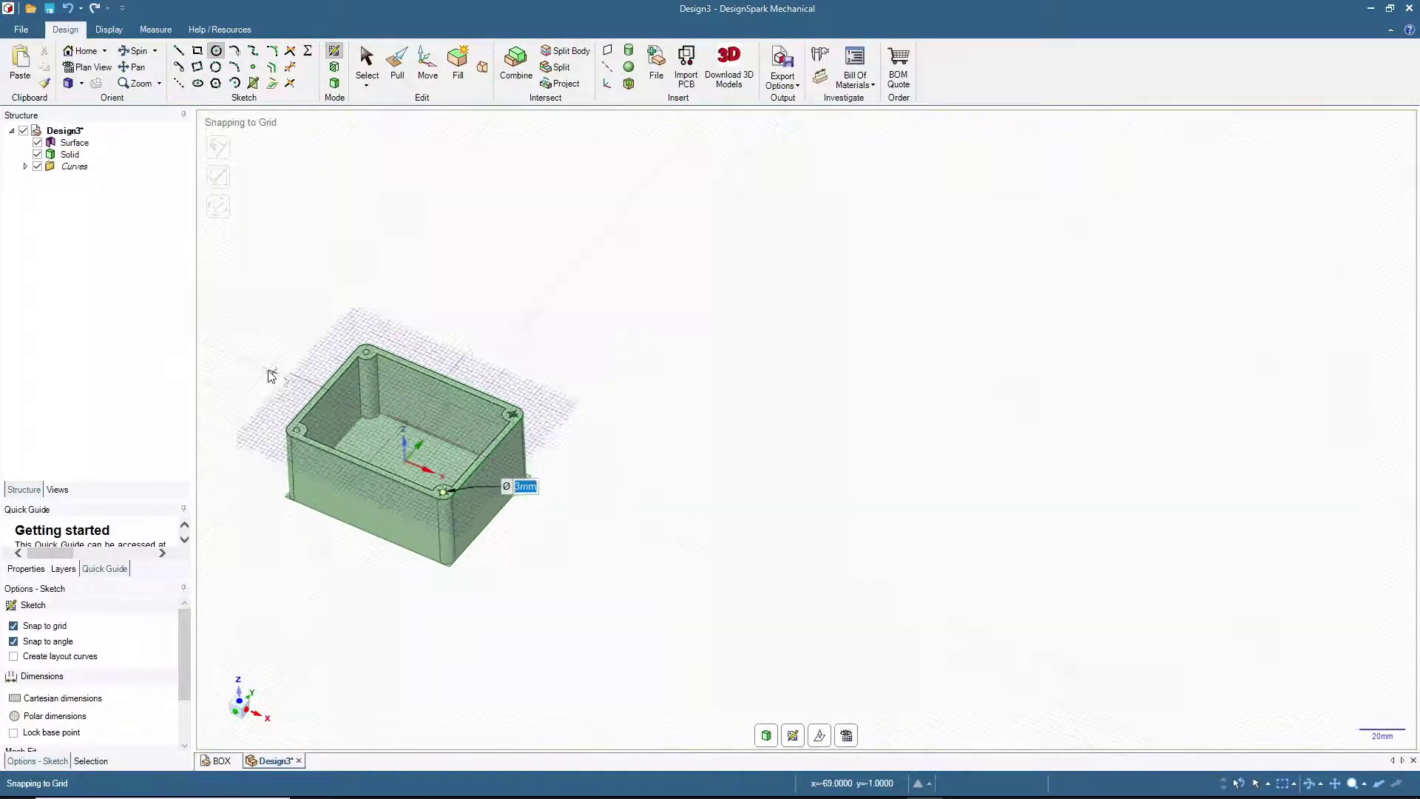
{"action": "left_click", "coordinate": [367, 63]}
{"action": "left_click", "coordinate": [334, 86]}
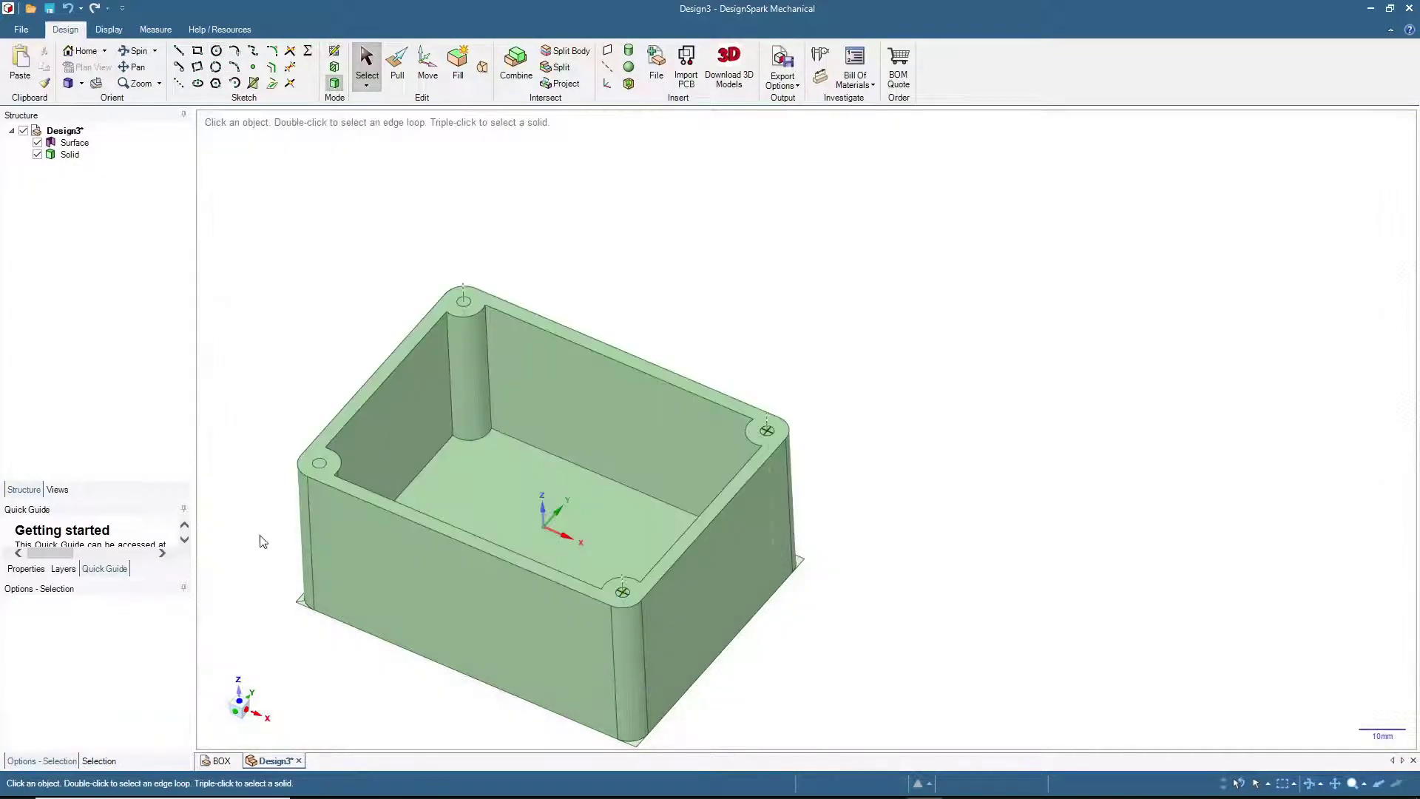
Step: Select the four circular screw hole faces on the corner bosses together
{"action": "left_click", "coordinate": [79, 51]}
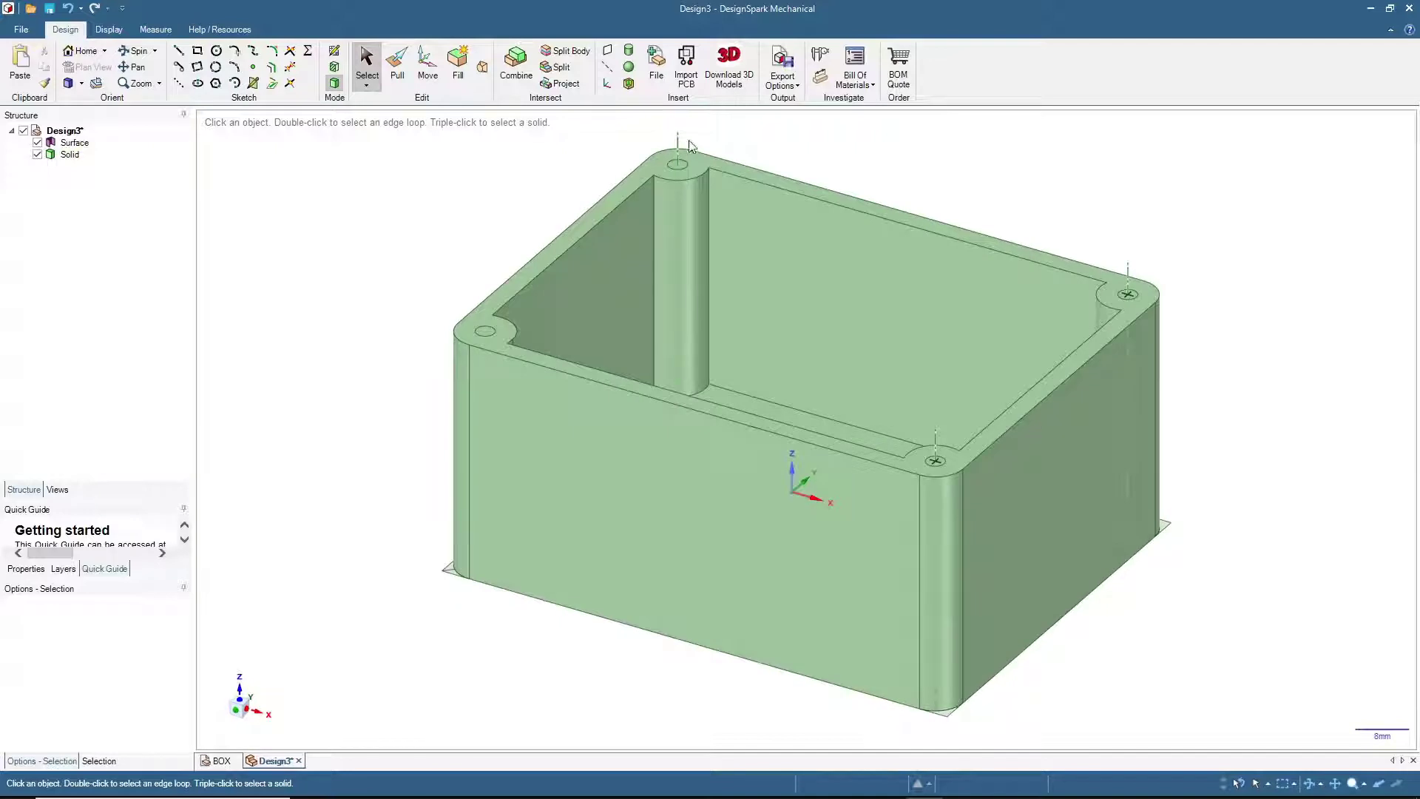
{"action": "scroll", "coordinate": [679, 164], "scroll_direction": "up", "scroll_amount": 3}
{"action": "left_click", "coordinate": [677, 165]}
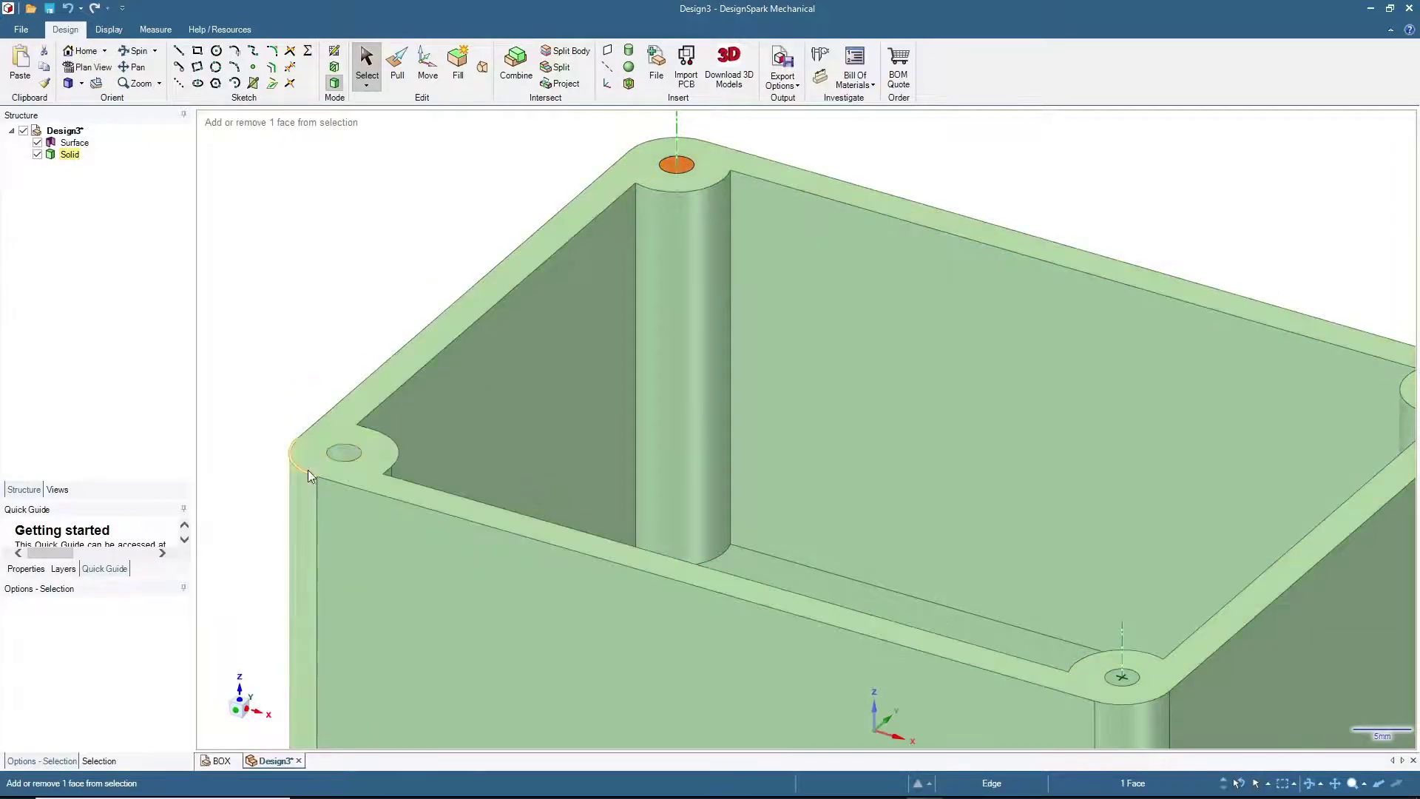
{"action": "left_click", "coordinate": [343, 454], "text": "ctrl"}
{"action": "scroll", "coordinate": [371, 276], "scroll_direction": "down", "scroll_amount": 5}
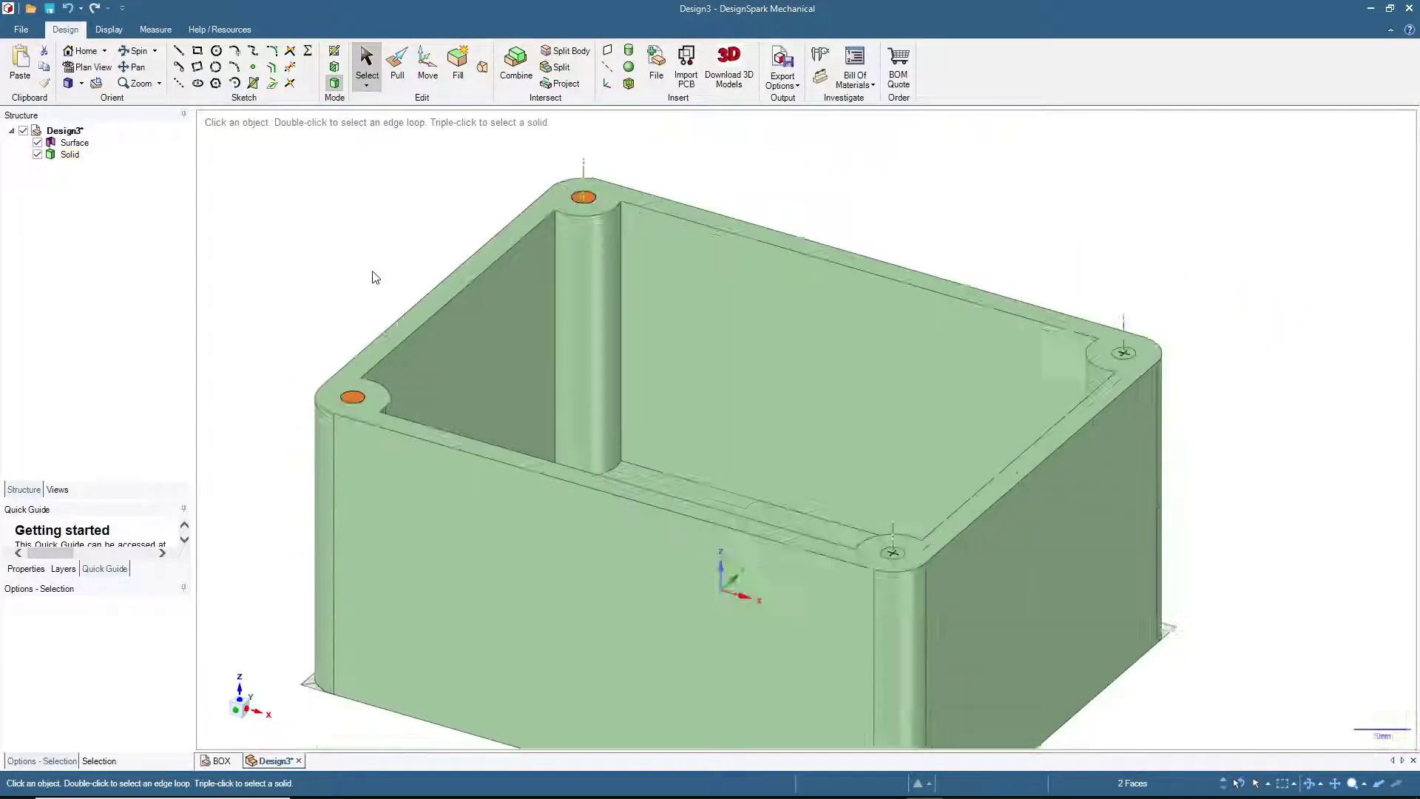
{"action": "scroll", "coordinate": [818, 317], "scroll_direction": "up", "scroll_amount": 5}
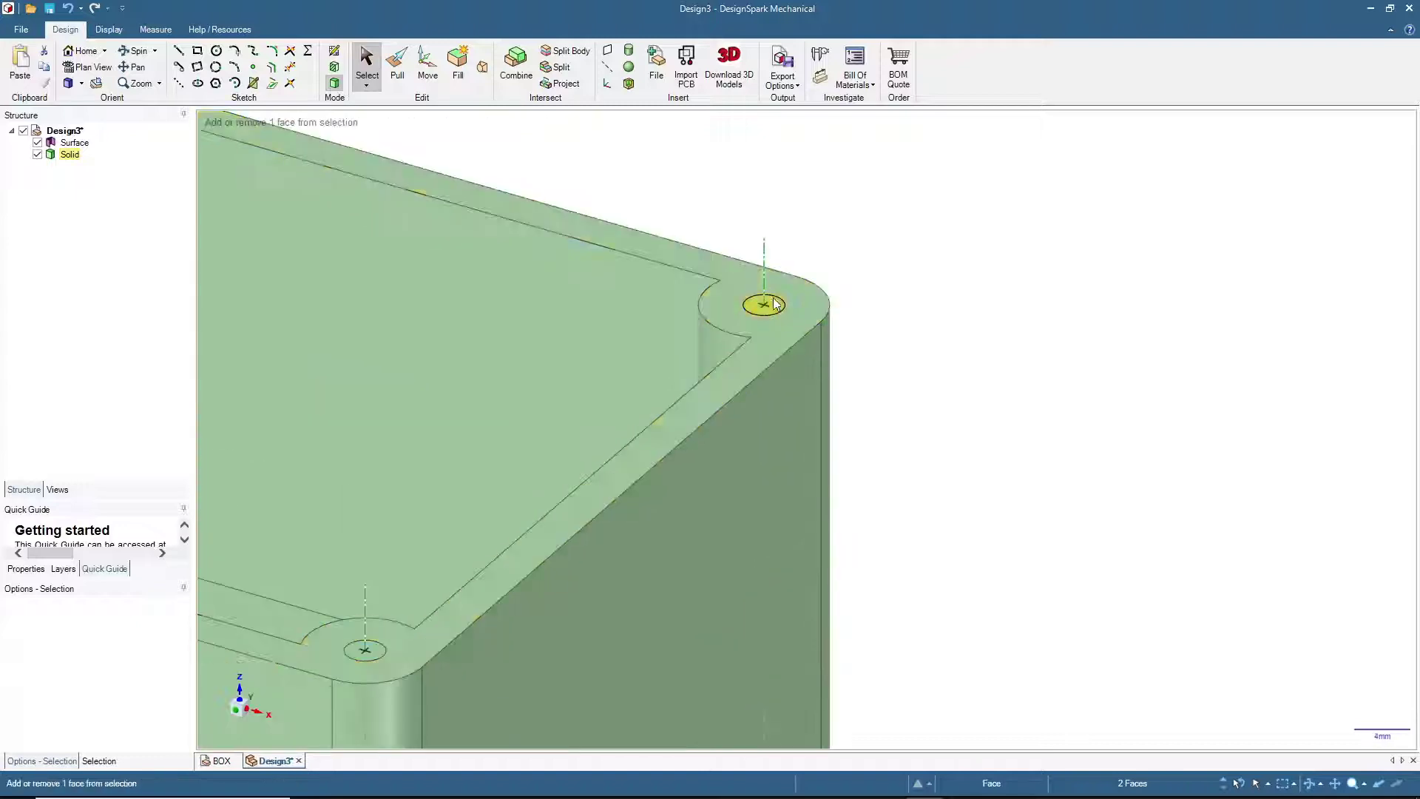
{"action": "left_click", "coordinate": [770, 306], "text": "ctrl"}
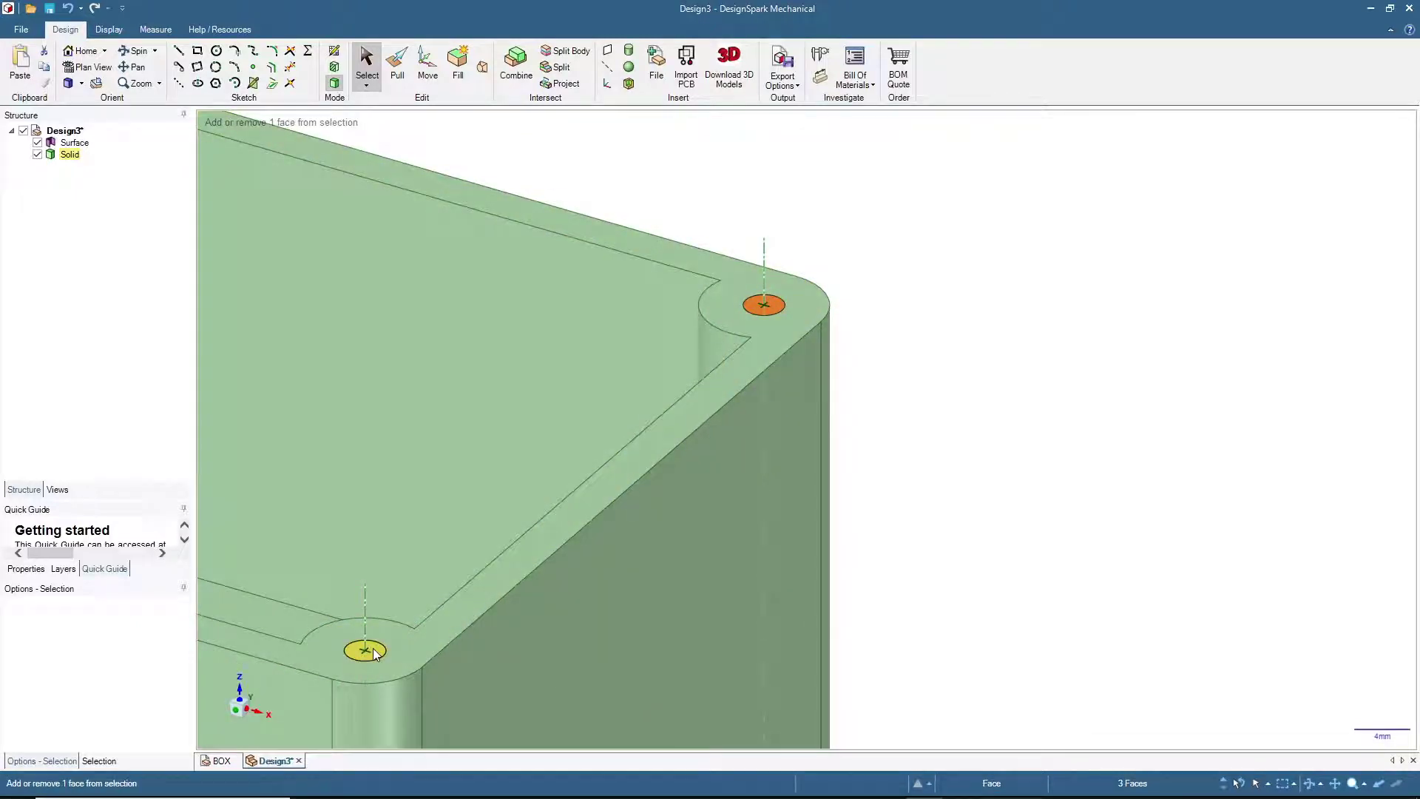
{"action": "left_click", "coordinate": [365, 650], "text": "ctrl"}
{"action": "scroll", "coordinate": [506, 447], "scroll_direction": "down", "scroll_amount": 5}
Step: Pull the four selected circle faces down 15 mm to cut the screw holes into the bosses
{"action": "key", "text": "p"}
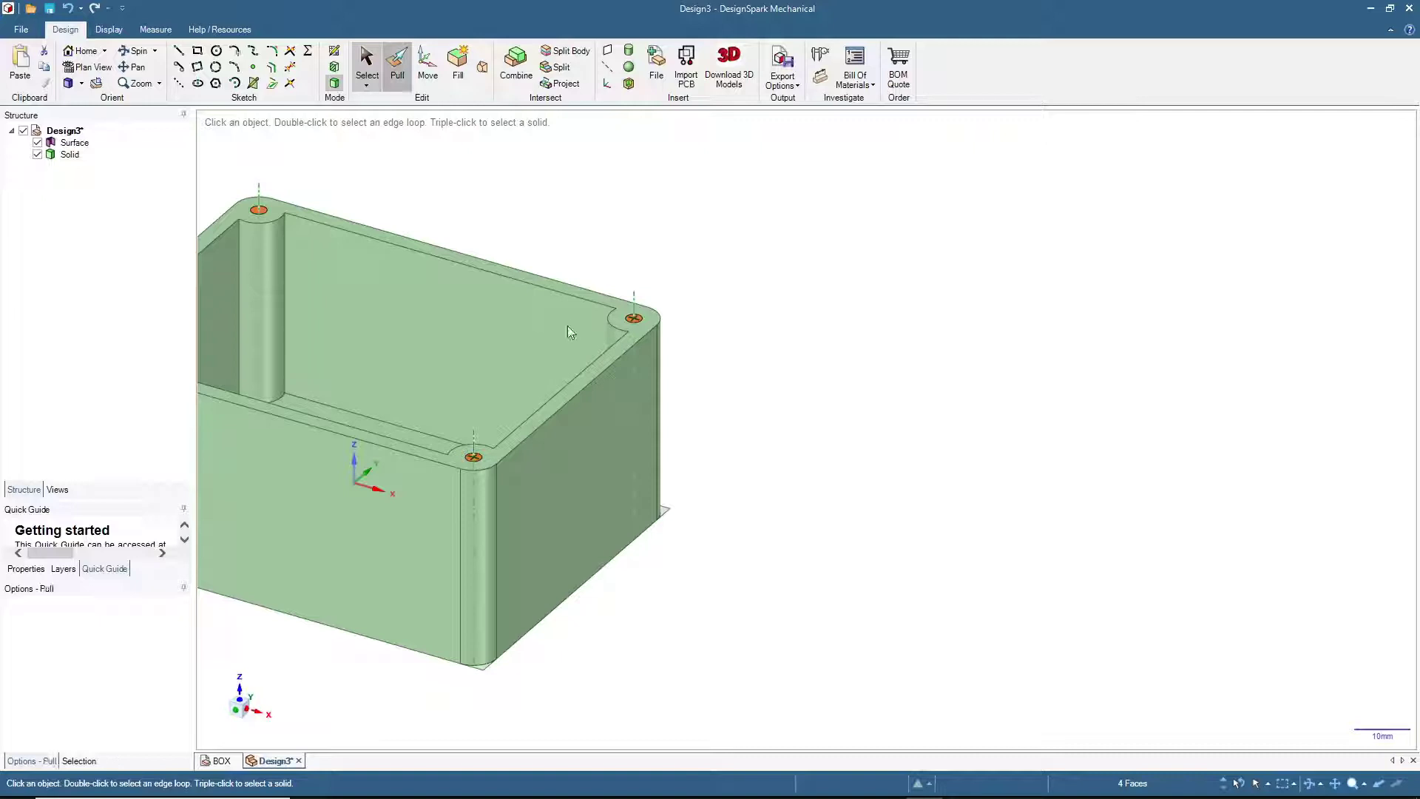
{"action": "left_click_drag", "start_coordinate": [737, 341], "coordinate": [730, 401]}
{"action": "type", "text": "15"}
{"action": "key", "text": "Return"}
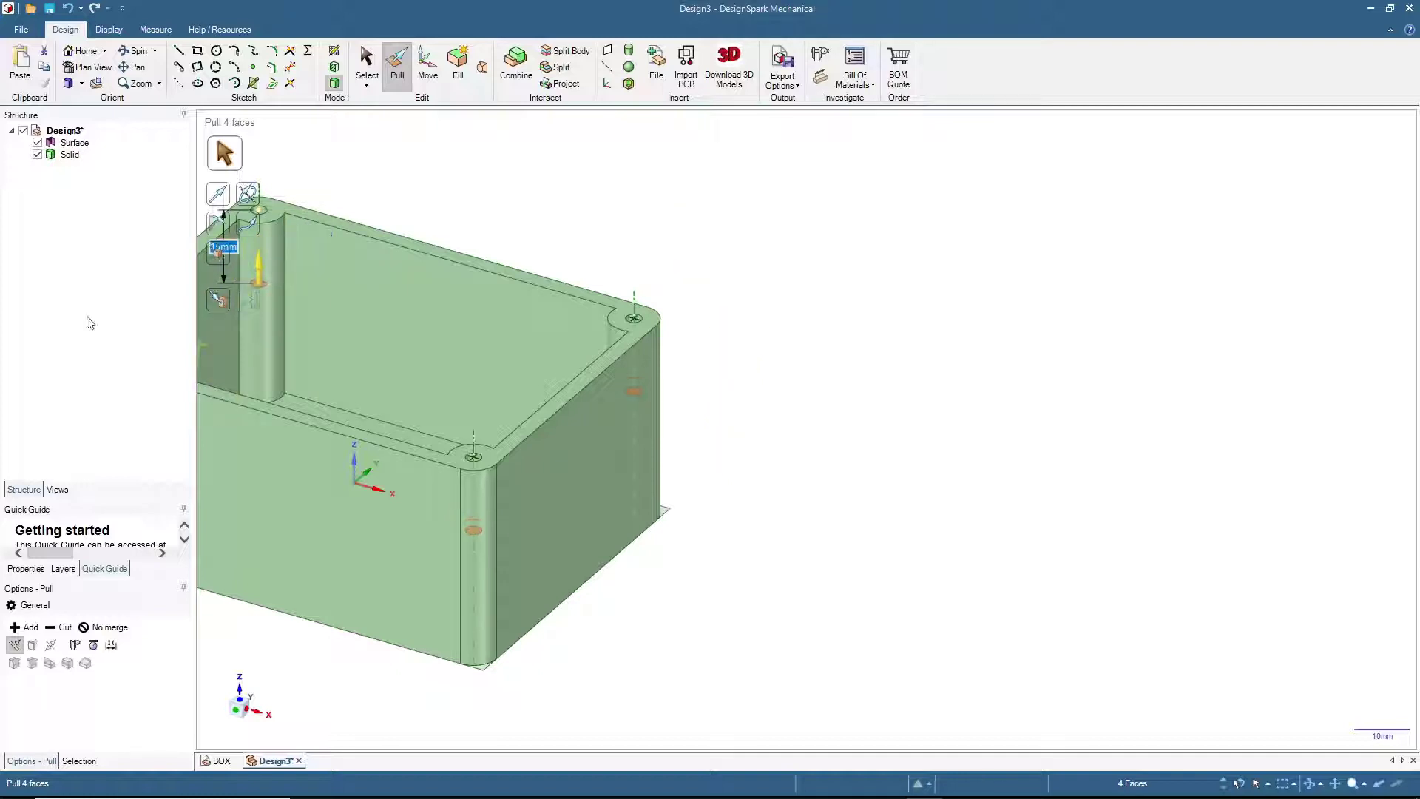
{"action": "left_click", "coordinate": [365, 59]}
{"action": "left_click", "coordinate": [83, 50]}
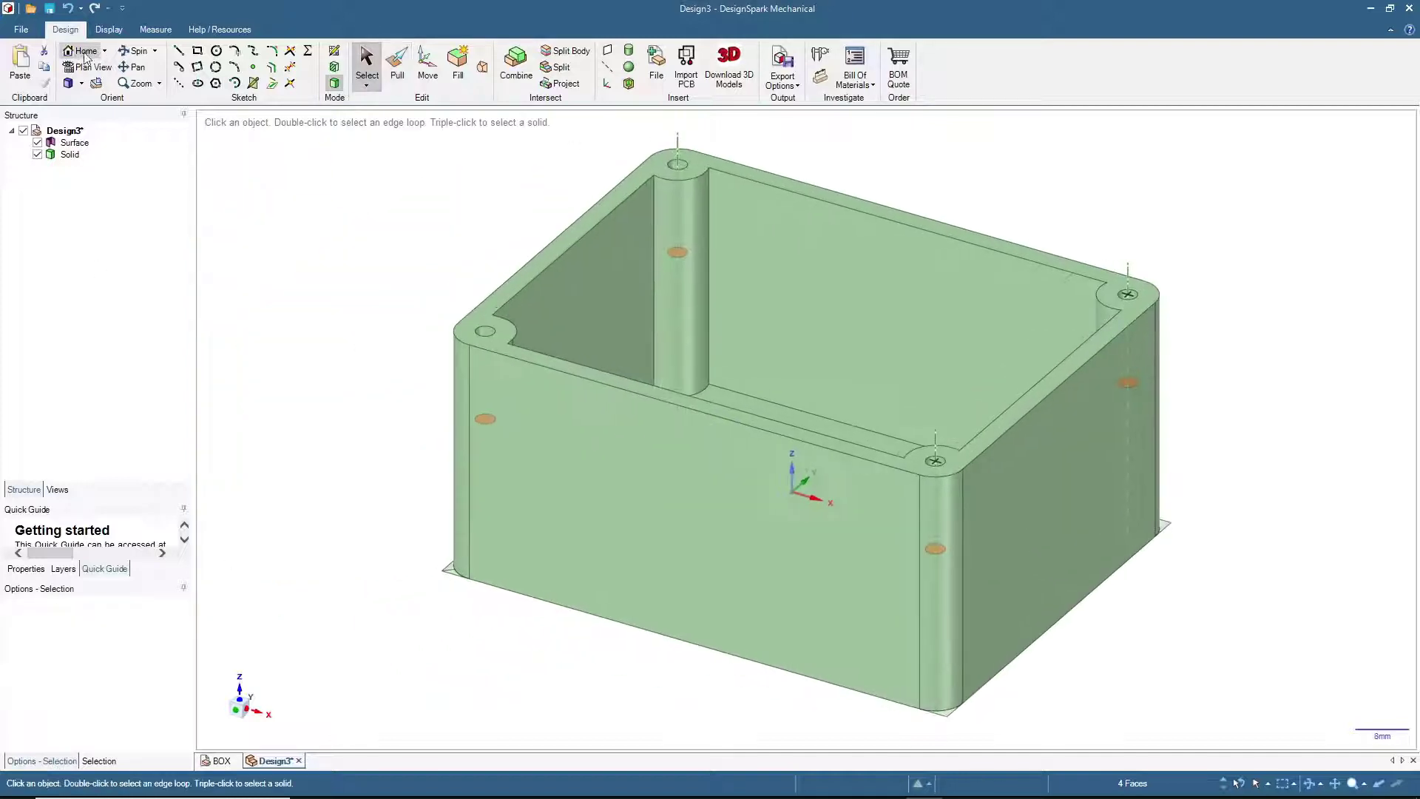
{"action": "mouse_move", "coordinate": [349, 321]}
{"action": "middle_mouse_down"}
{"action": "mouse_move", "coordinate": [339, 475]}
{"action": "mouse_move", "coordinate": [406, 313]}
{"action": "mouse_move", "coordinate": [390, 298]}
{"action": "mouse_move", "coordinate": [403, 308]}
{"action": "mouse_move", "coordinate": [382, 323]}
{"action": "middle_mouse_up"}
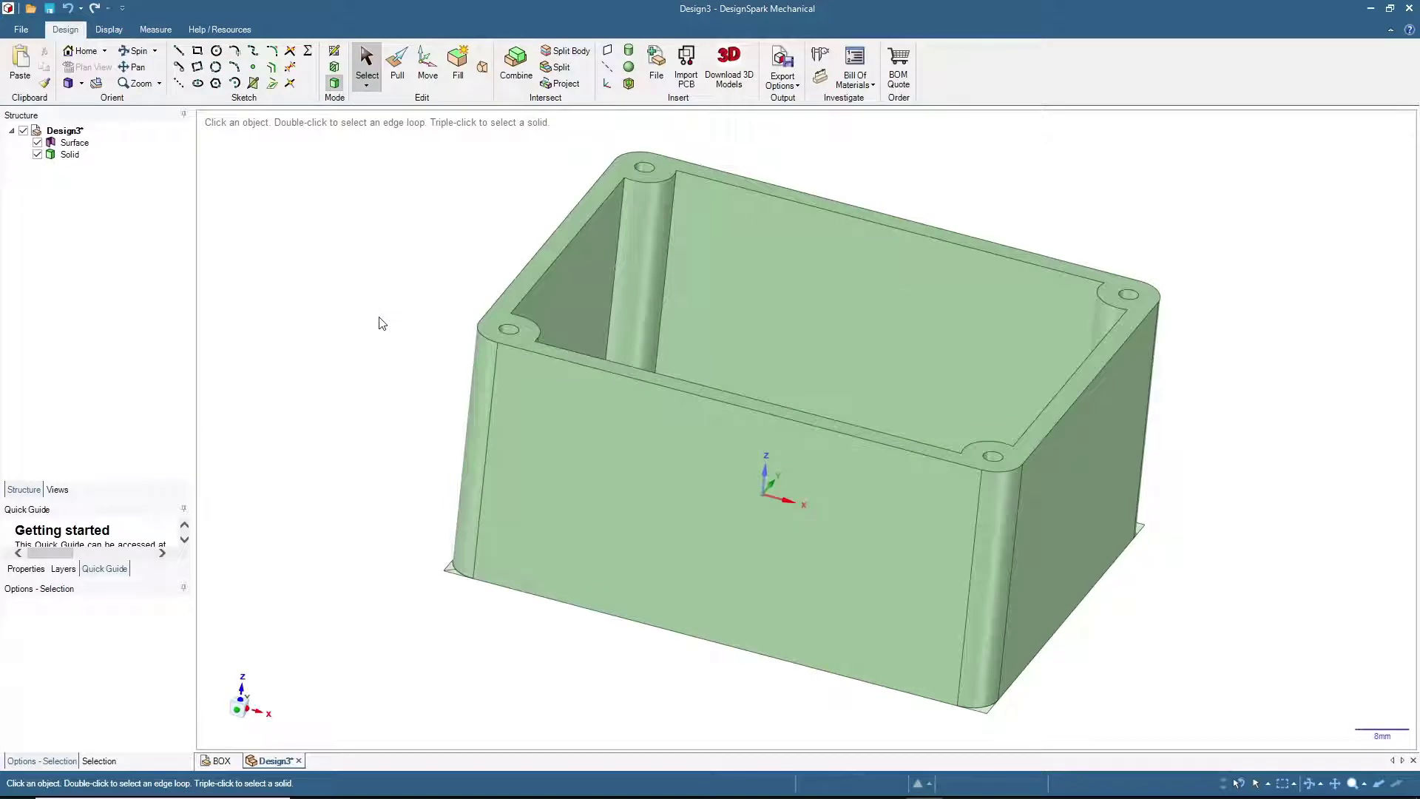
Step: Copy the box's top rim face and paste it in place as a separate surface
{"action": "left_click", "coordinate": [518, 284]}
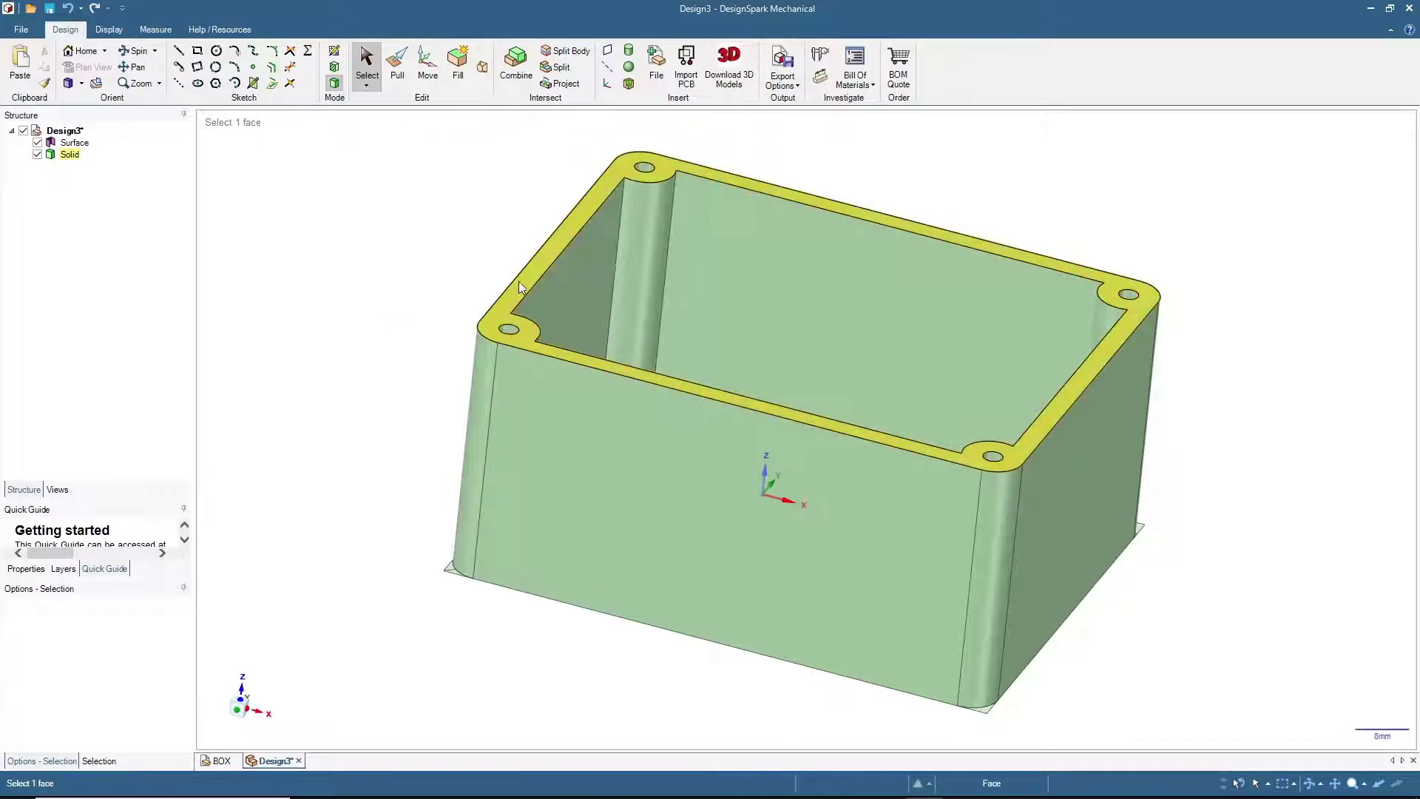
{"action": "left_click", "coordinate": [519, 283]}
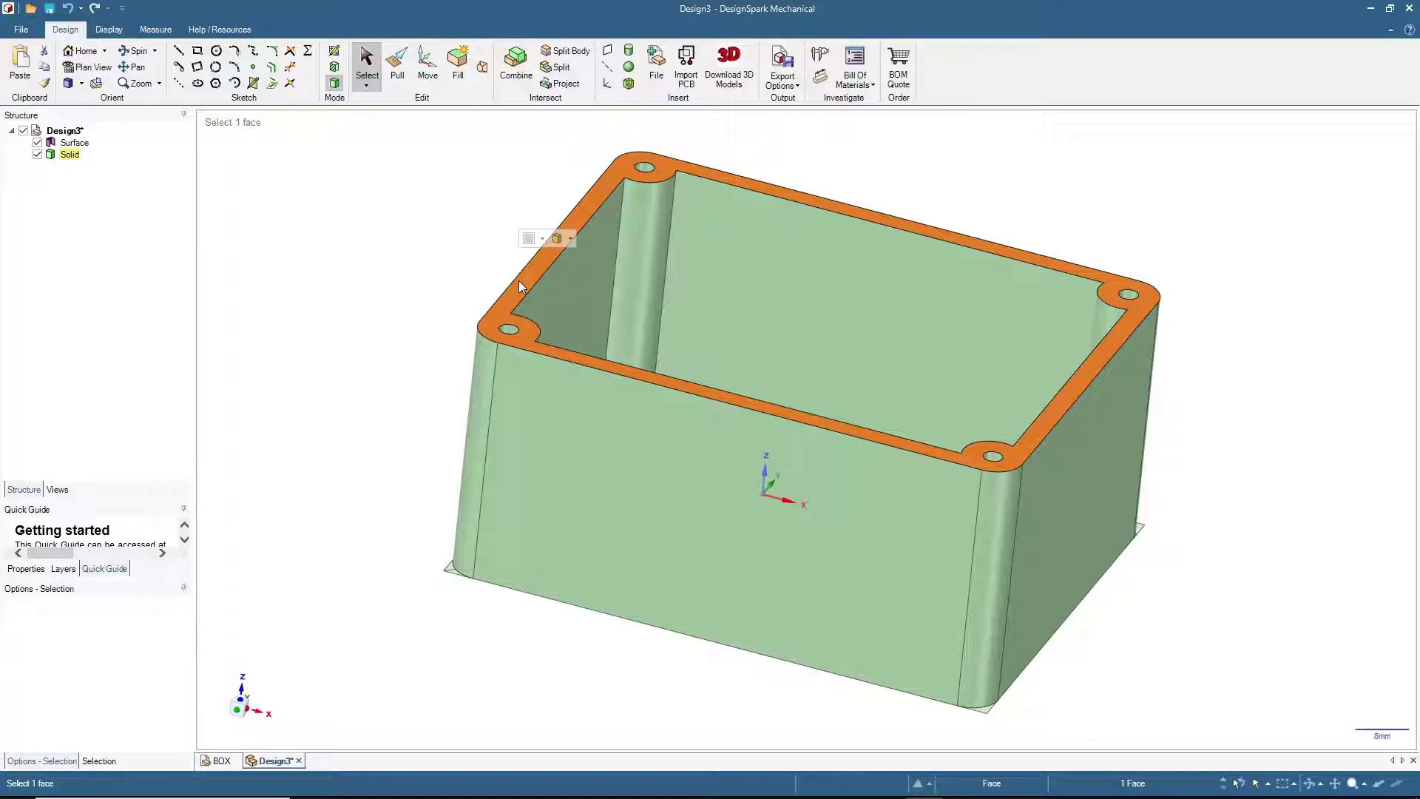
{"action": "key", "text": "ctrl+c"}
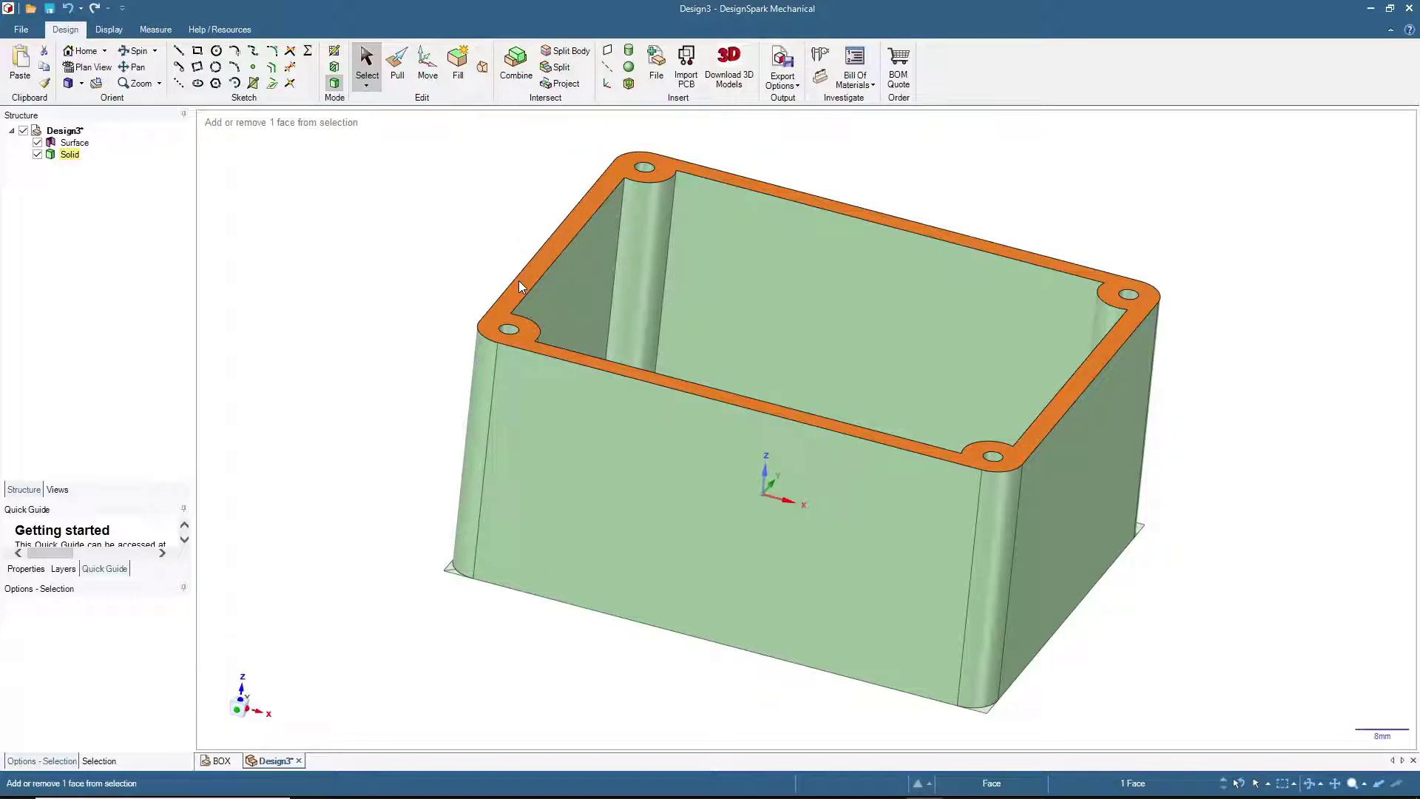
{"action": "key", "text": "ctrl+v"}
Step: Move the copied rim surface straight up 10 mm above the box
{"action": "left_click", "coordinate": [426, 78]}
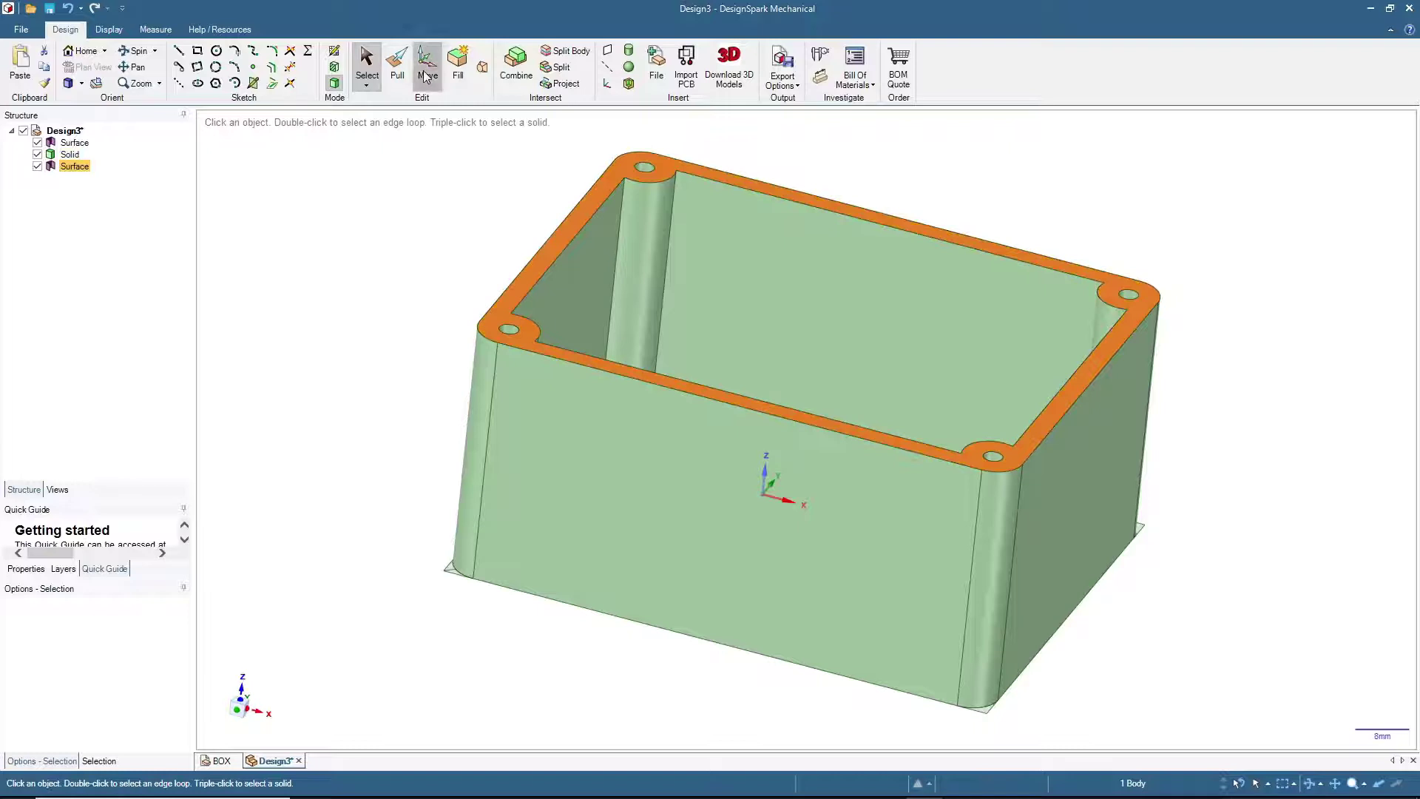
{"action": "left_click_drag", "start_coordinate": [826, 261], "coordinate": [826, 248]}
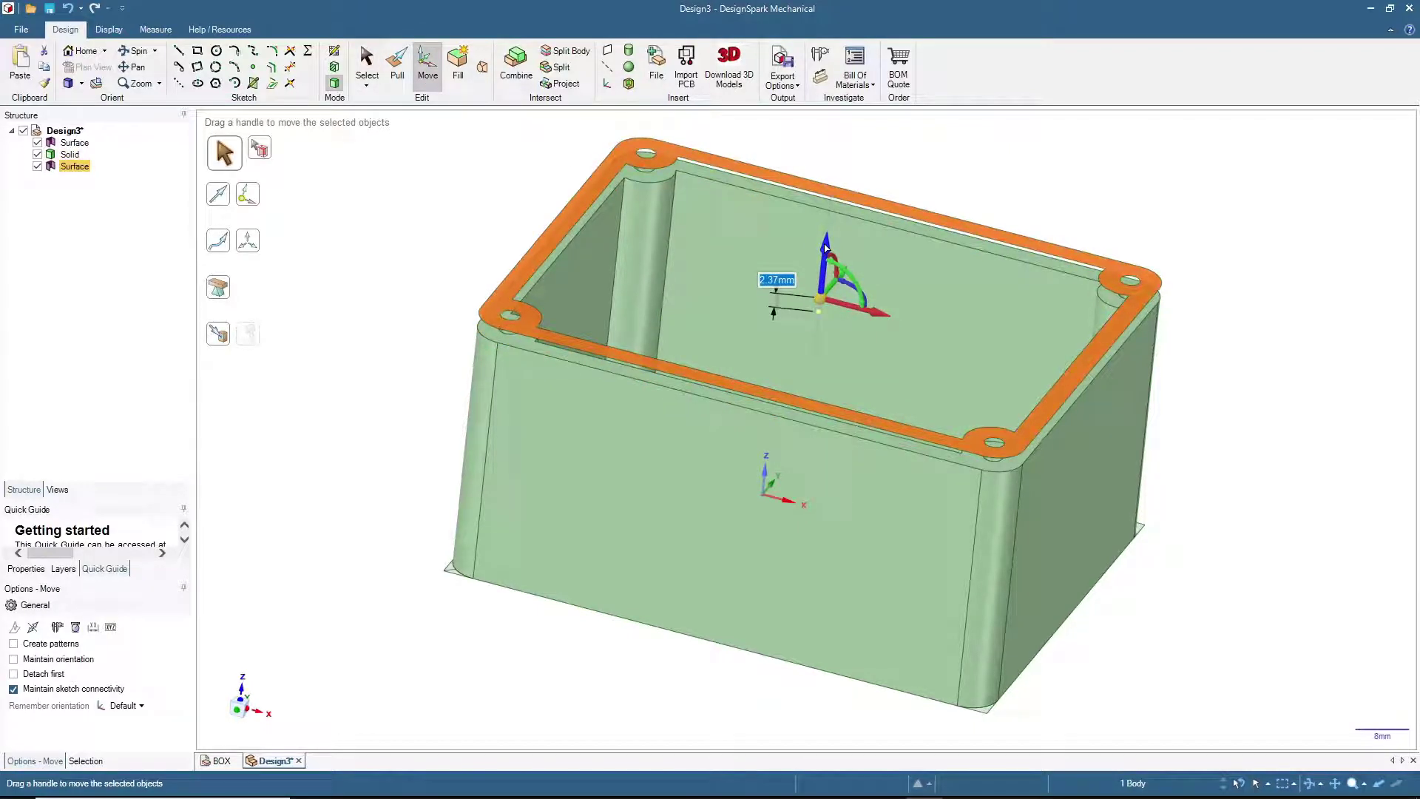
{"action": "type", "text": "10"}
{"action": "key", "text": "Return"}
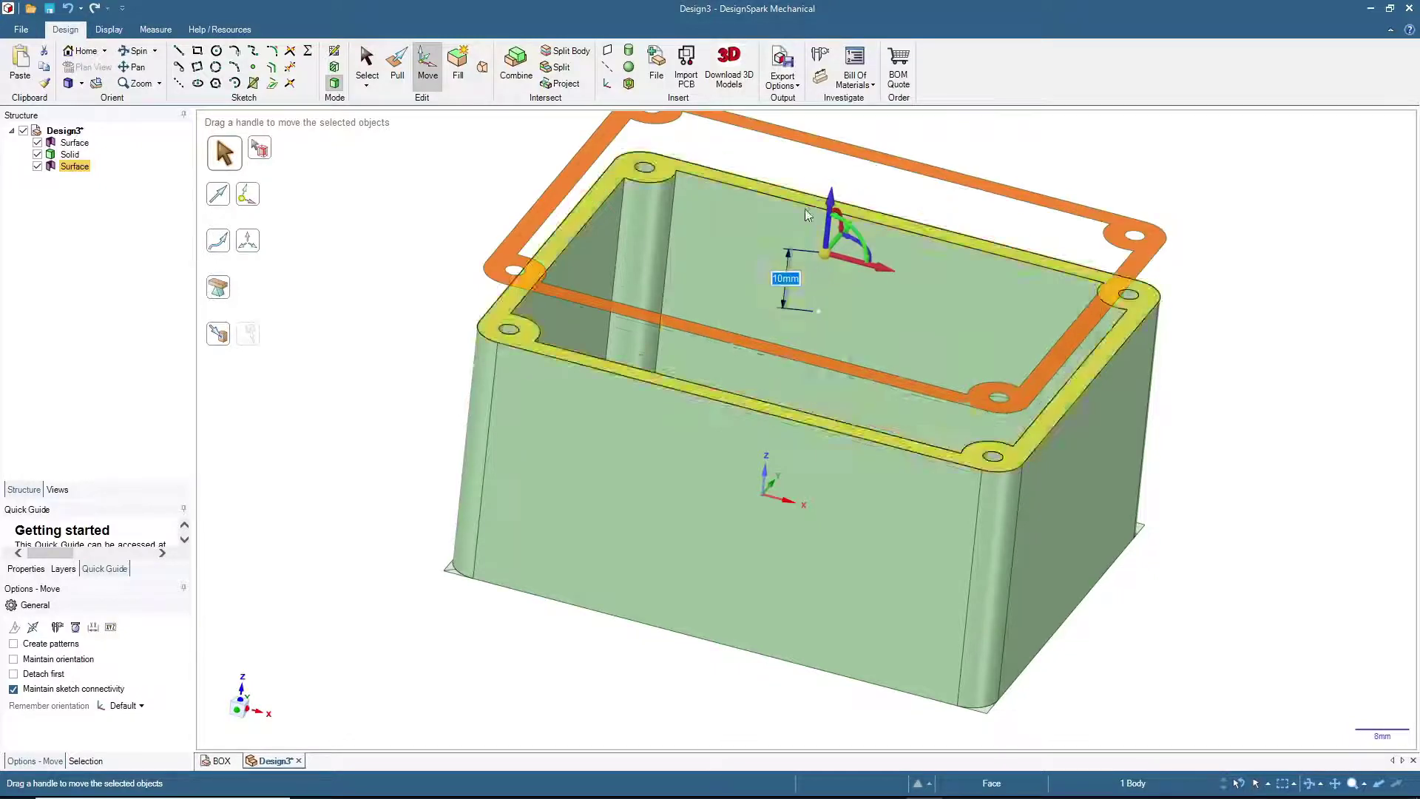
{"action": "left_click", "coordinate": [414, 230]}
Step: Fill the raised surface's inner edge loop to close the large opening, leaving the four screw holes open
{"action": "middle_click_drag", "start_coordinate": [421, 251], "coordinate": [414, 222]}
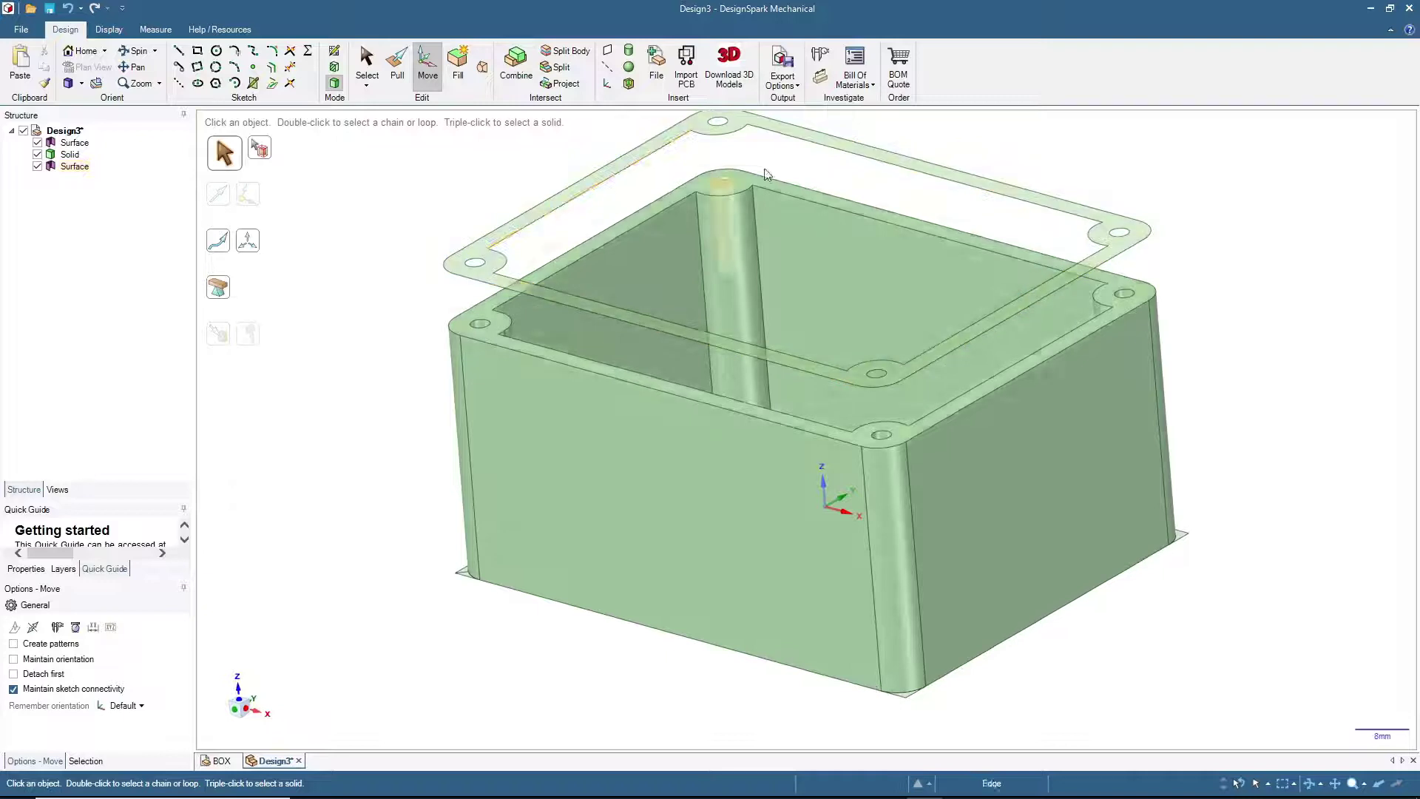
{"action": "left_click", "coordinate": [517, 261]}
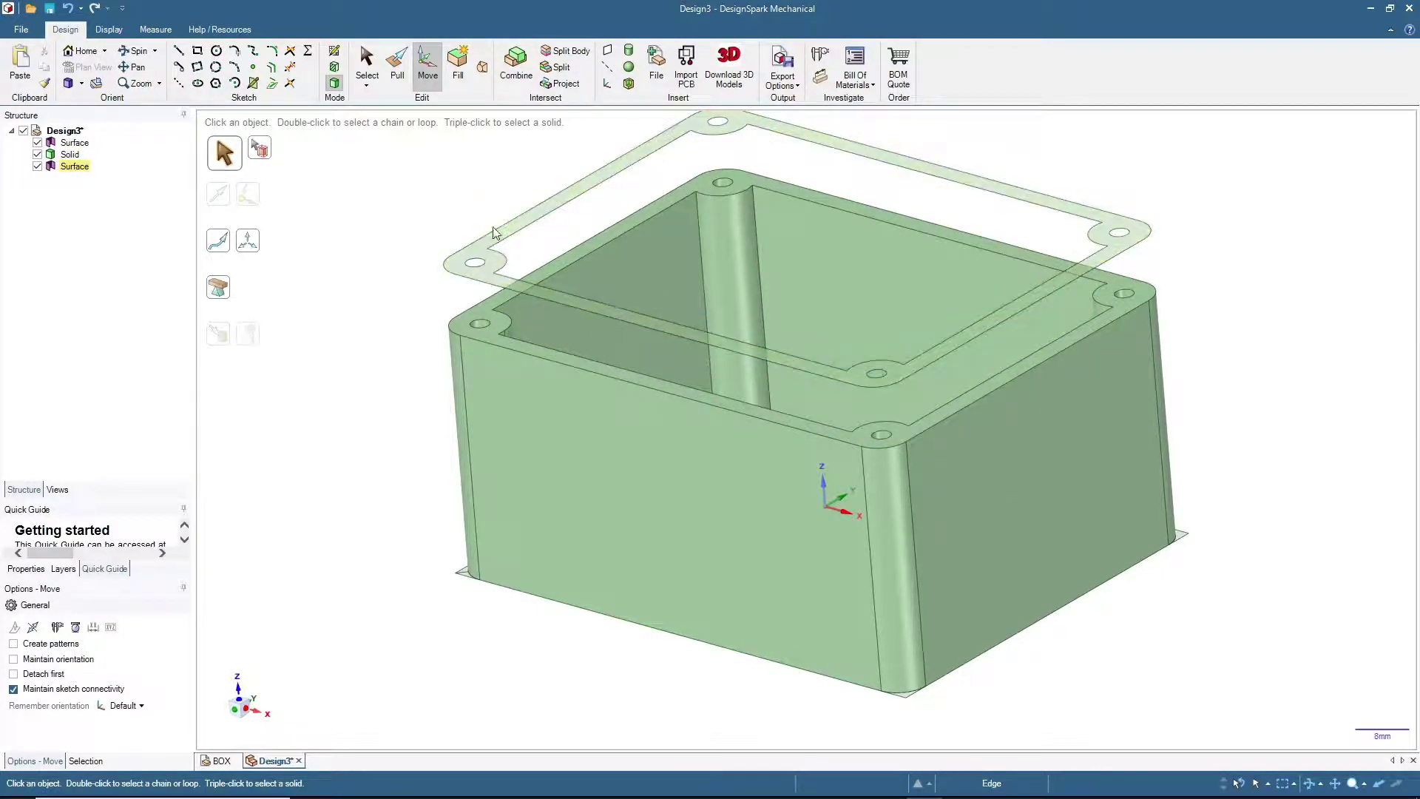
{"action": "scroll", "coordinate": [574, 253], "scroll_direction": "up", "scroll_amount": 3}
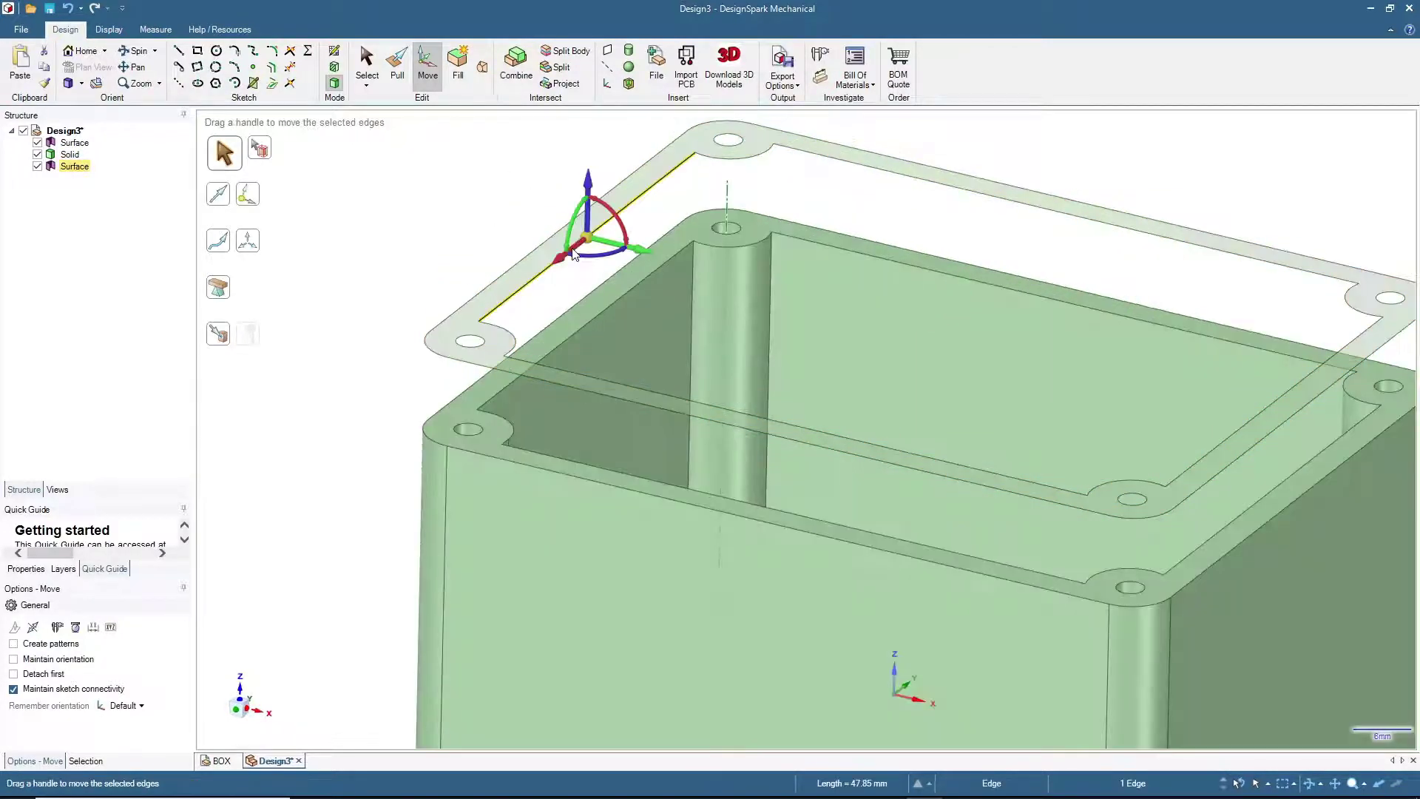
{"action": "double_click", "coordinate": [539, 277]}
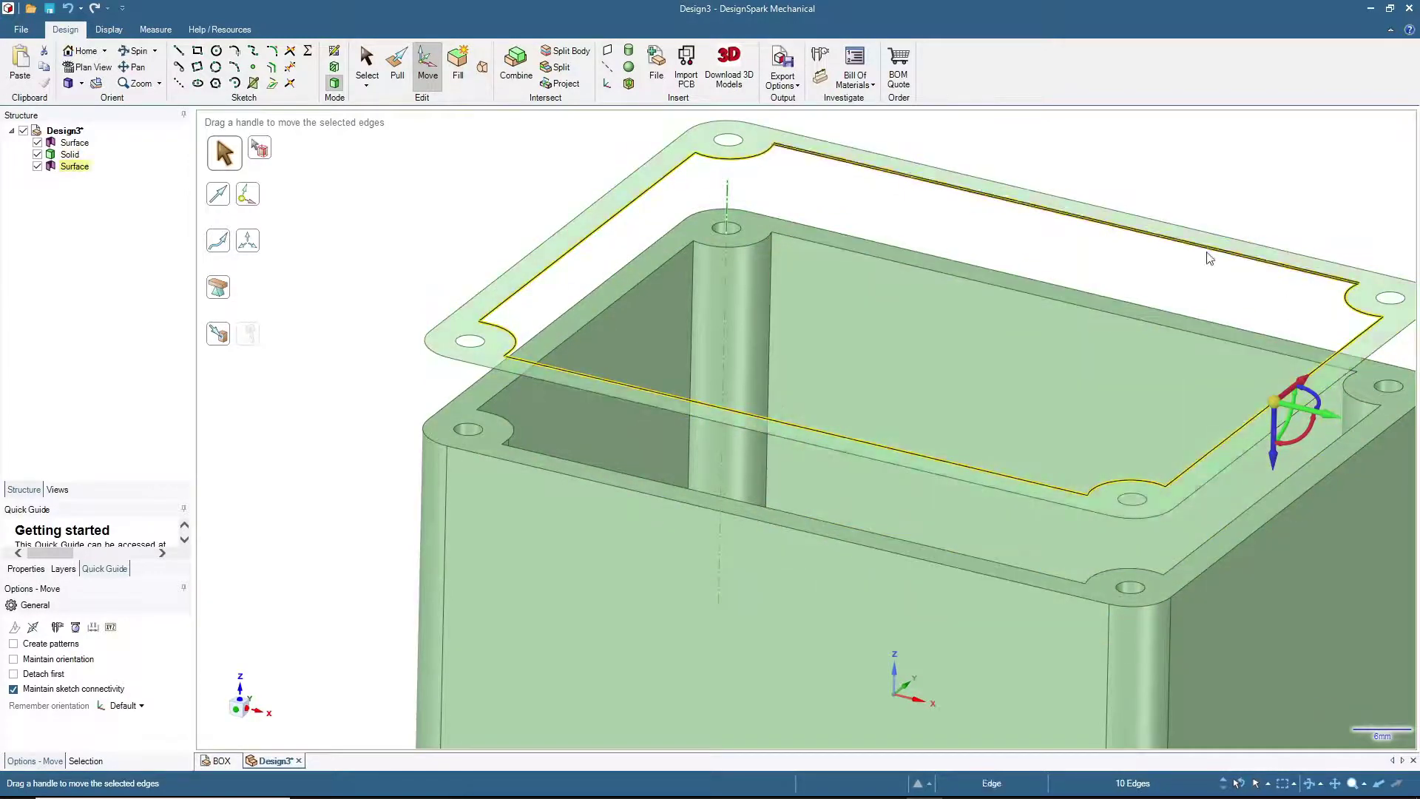
{"action": "left_click", "coordinate": [458, 67]}
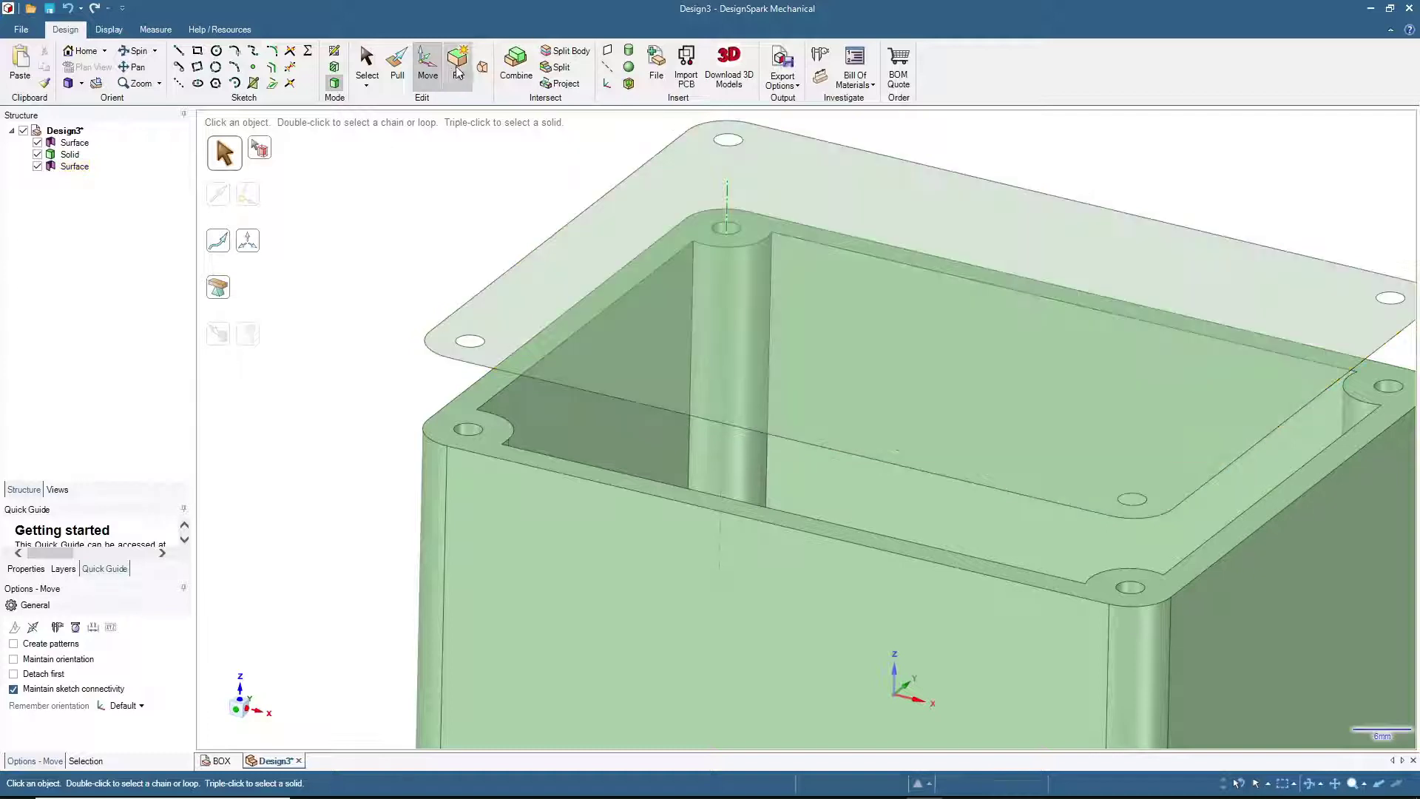
Step: Pull the filled cover surface into a 3 mm thick solid plate
{"action": "left_click", "coordinate": [601, 334]}
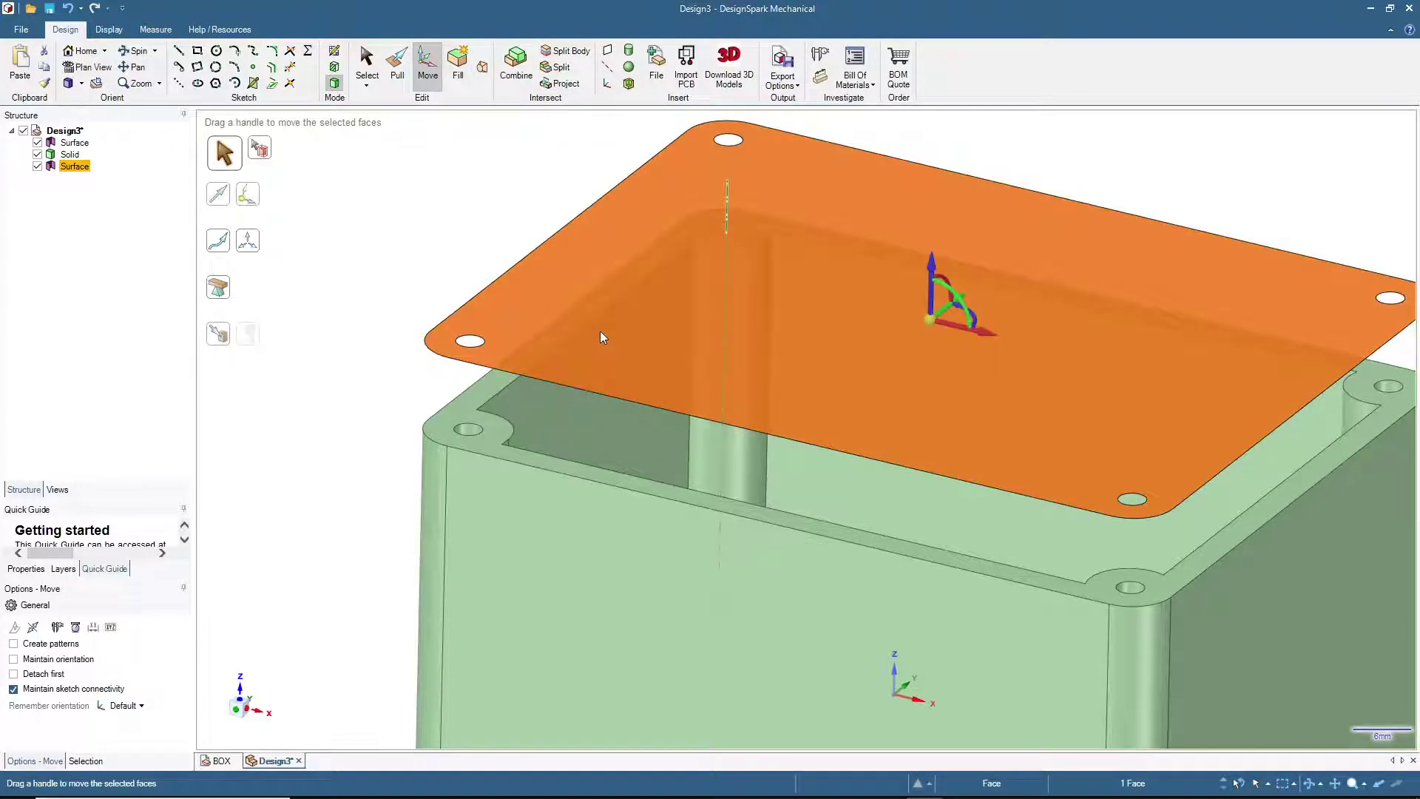
{"action": "left_click", "coordinate": [398, 63]}
{"action": "left_click_drag", "start_coordinate": [680, 311], "coordinate": [682, 336]}
{"action": "type", "text": "3"}
{"action": "key", "text": "Return"}
{"action": "key", "text": "Escape"}
{"action": "middle_click_drag", "start_coordinate": [342, 222], "coordinate": [319, 280]}
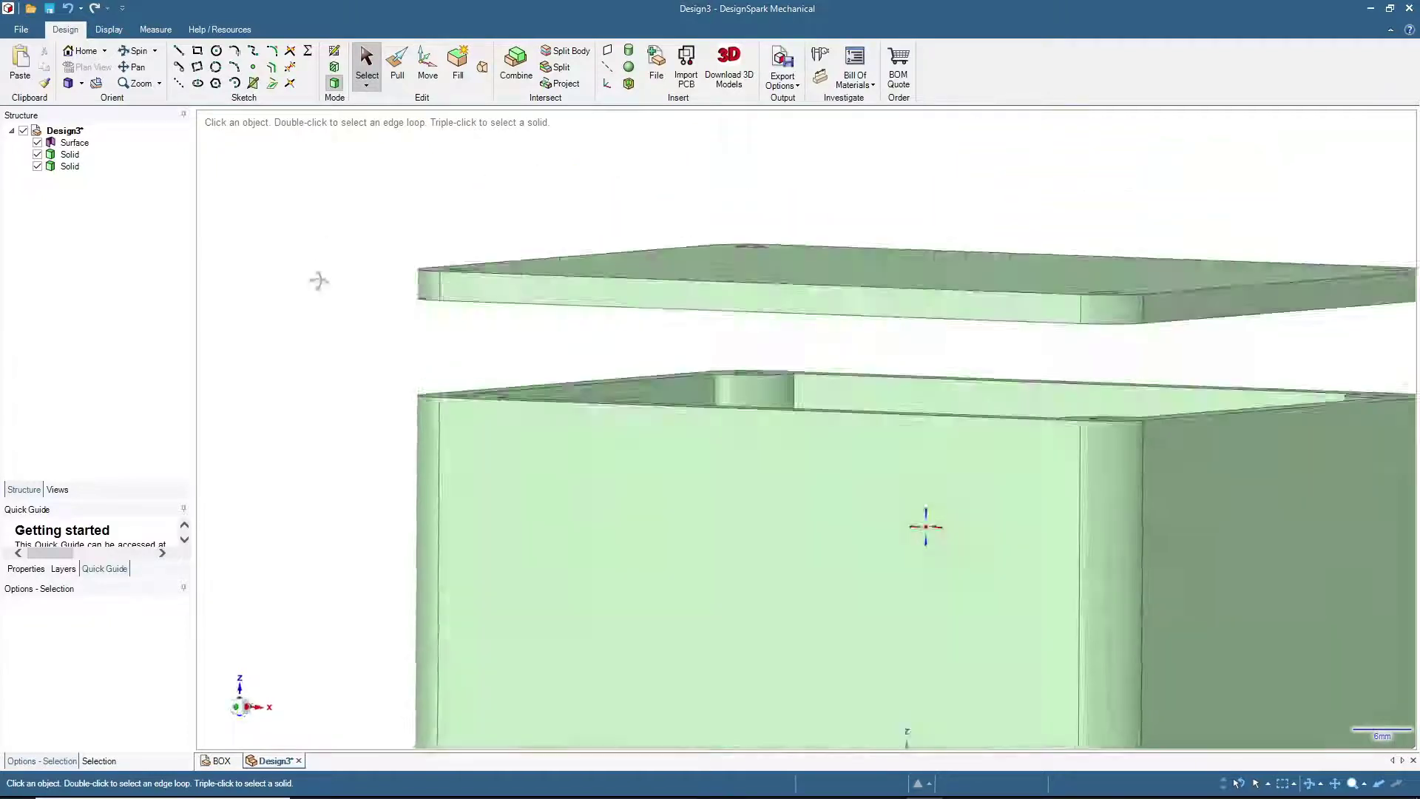
{"action": "key", "text": "h"}
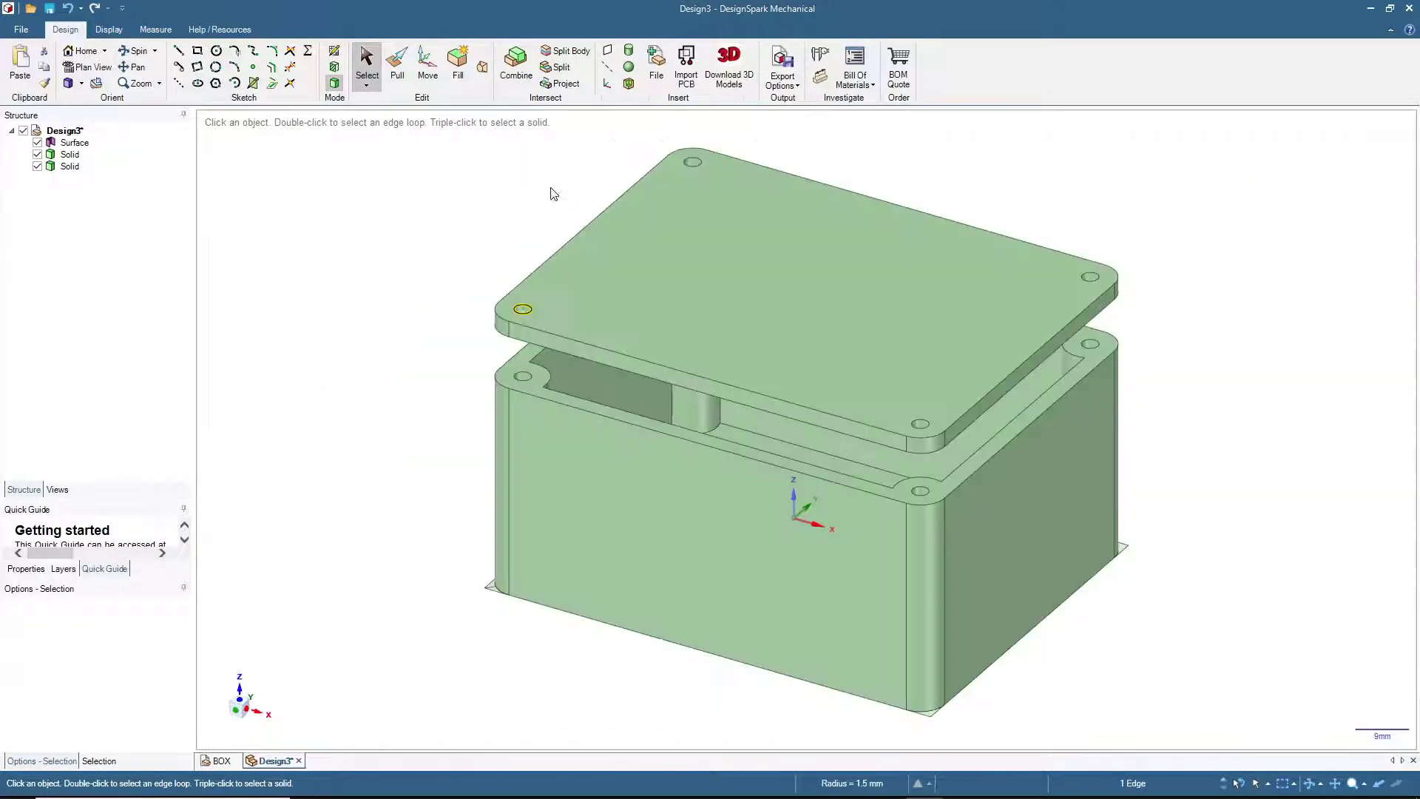
Step: Chamfer the top edges of the two screw holes at one end of the cover by 1 mm
{"action": "scroll", "coordinate": [570, 166], "scroll_direction": "up", "scroll_amount": 5}
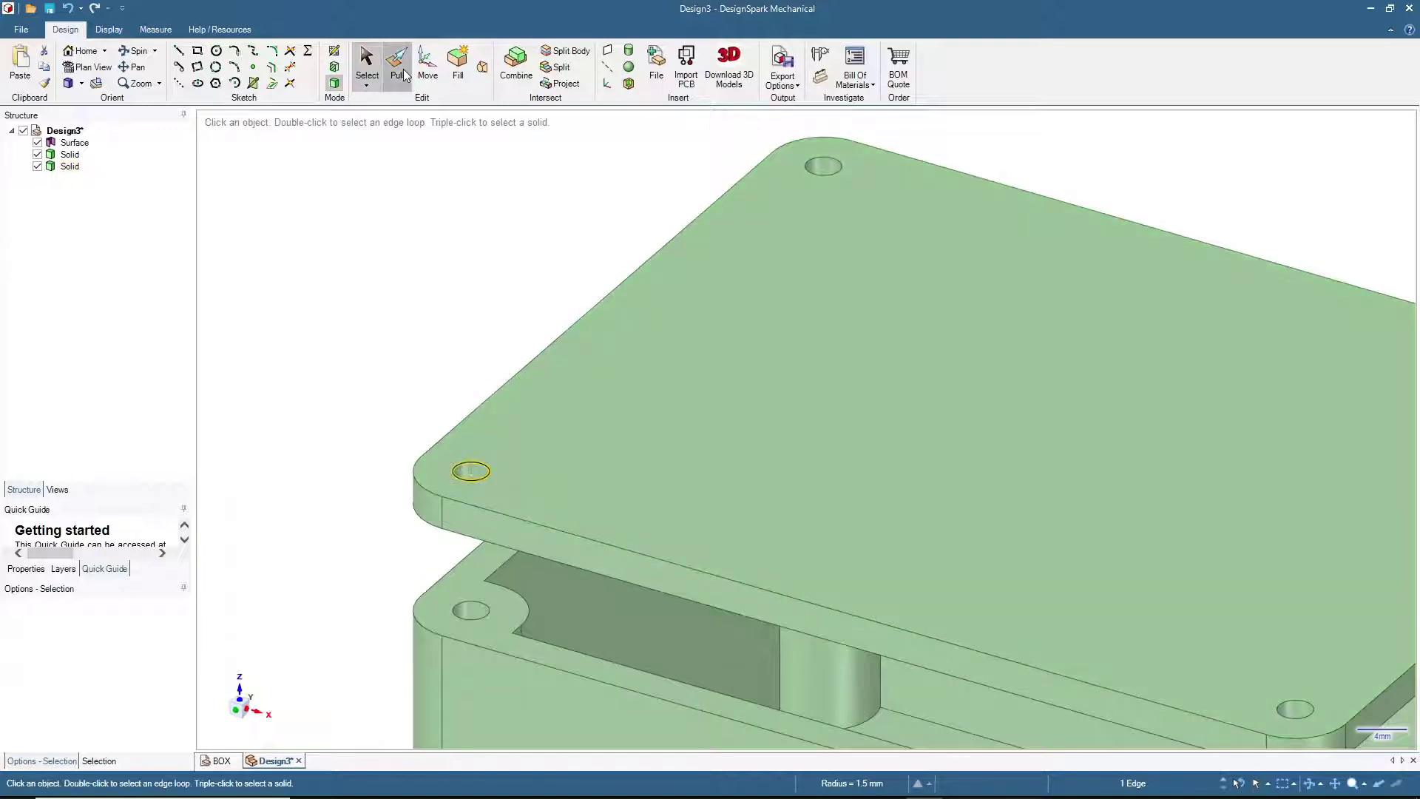
{"action": "left_click", "coordinate": [397, 66]}
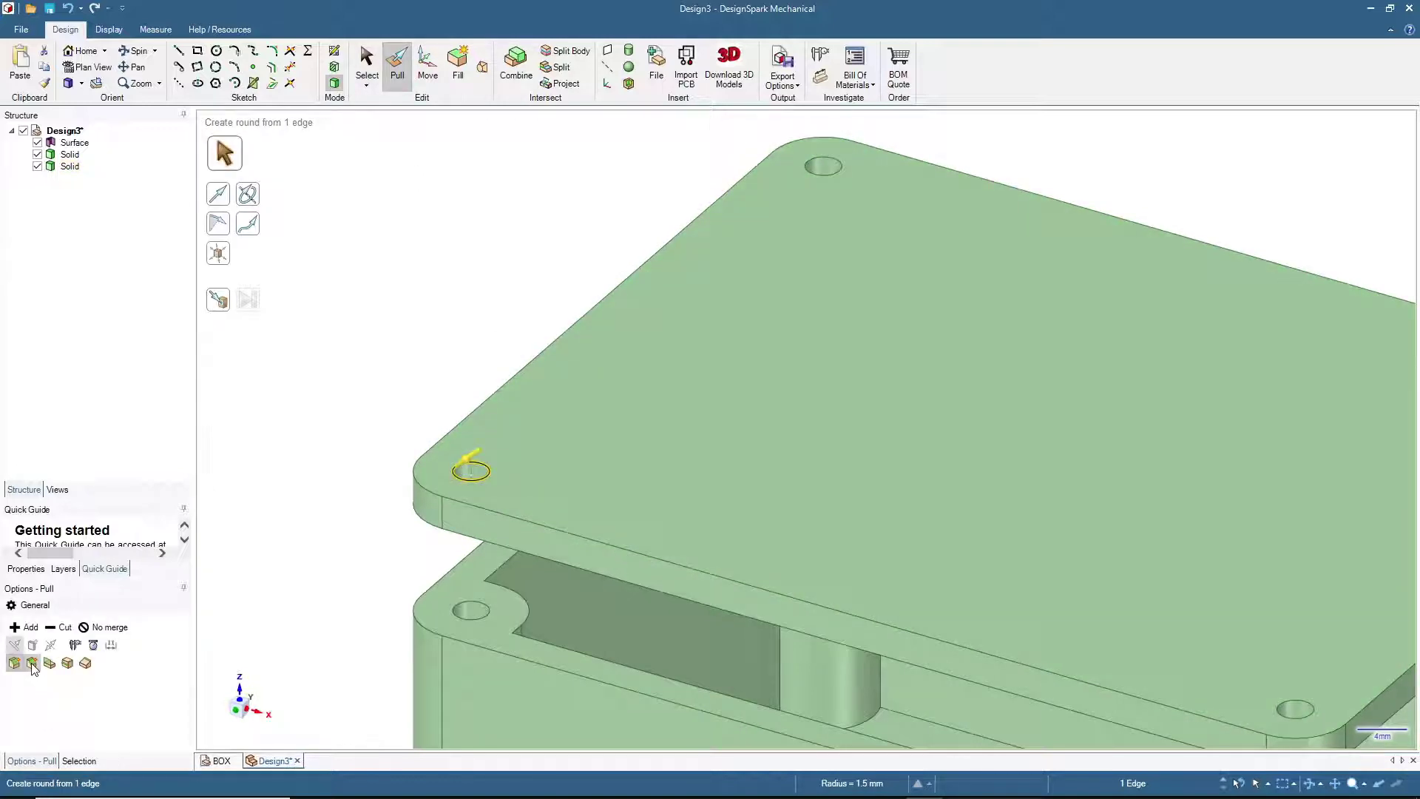
{"action": "left_click", "coordinate": [32, 663]}
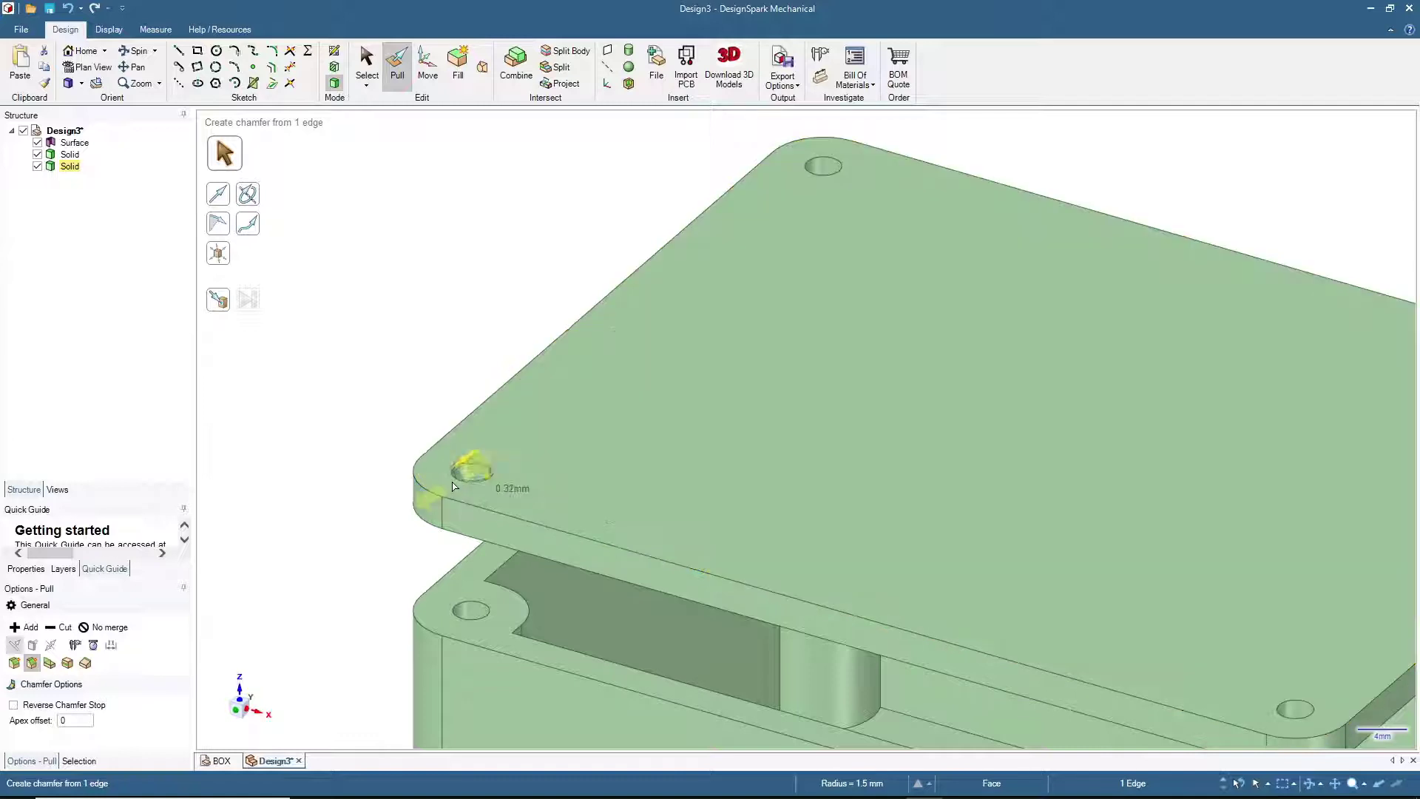
{"action": "left_click_drag", "start_coordinate": [455, 486], "coordinate": [449, 482]}
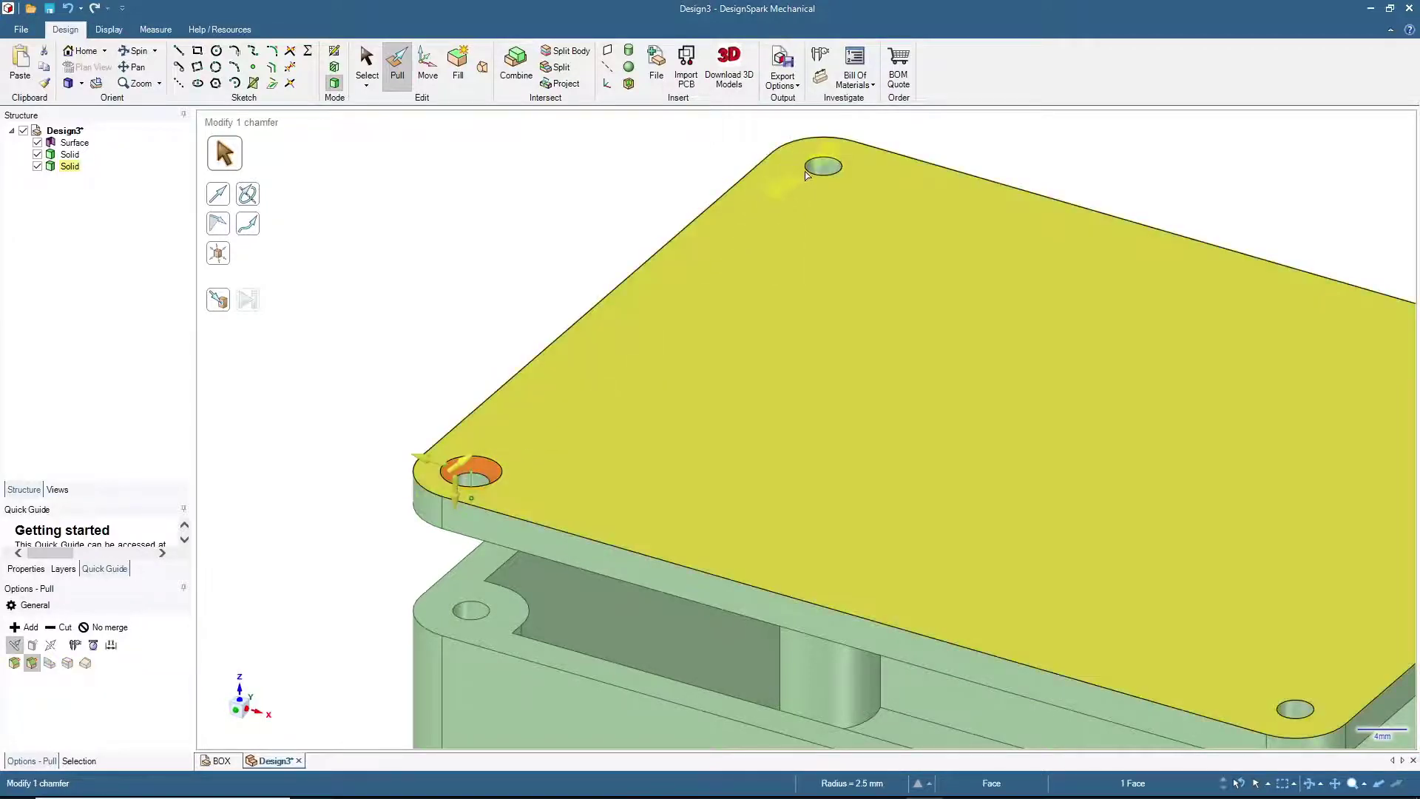
{"action": "left_click", "coordinate": [809, 172]}
{"action": "type", "text": "1"}
{"action": "key", "text": "Return"}
Step: Chamfer the top edges of the cover's two remaining screw holes by 1 mm and return to the home view
{"action": "scroll", "coordinate": [629, 281], "scroll_direction": "down", "scroll_amount": 5}
{"action": "scroll", "coordinate": [996, 312], "scroll_direction": "up", "scroll_amount": 8}
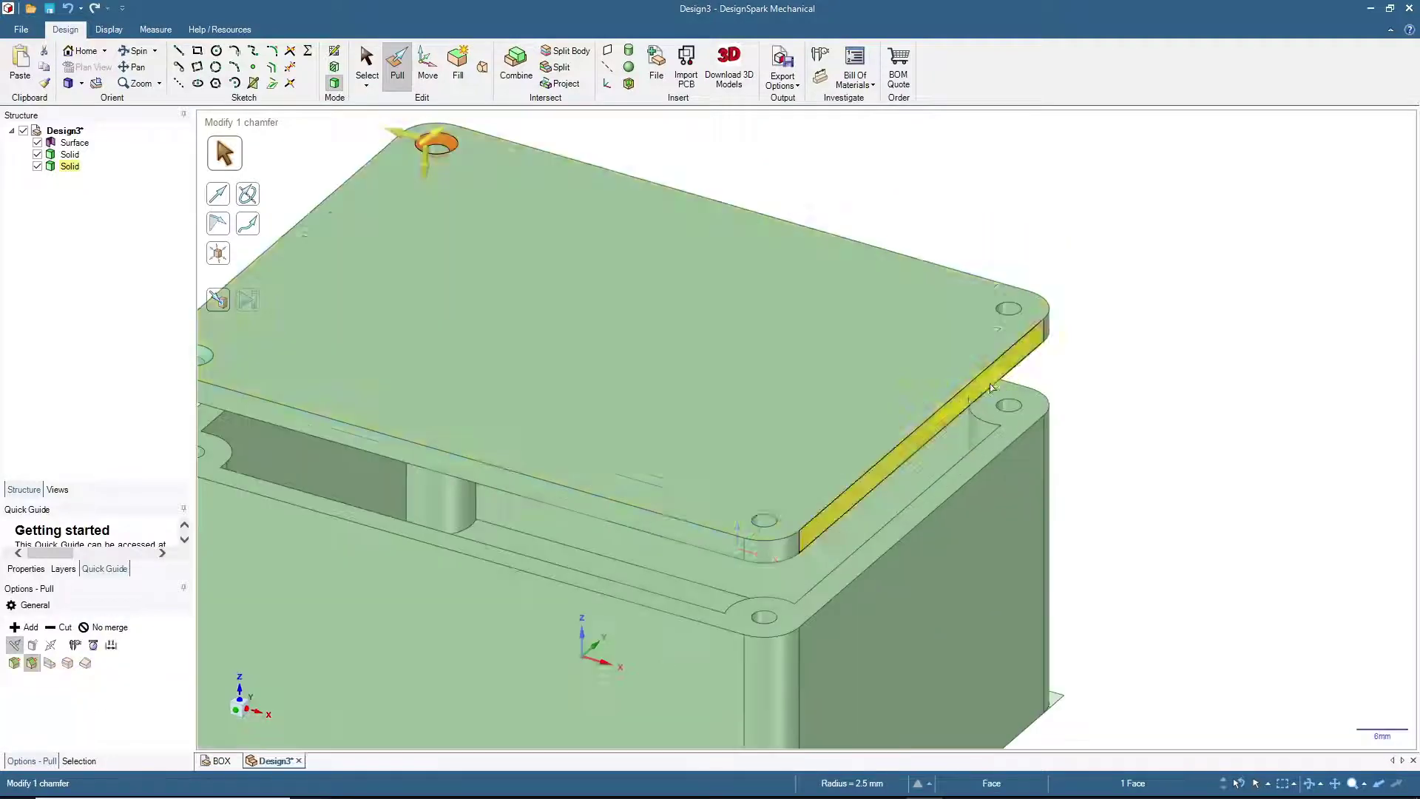
{"action": "left_click", "coordinate": [999, 300]}
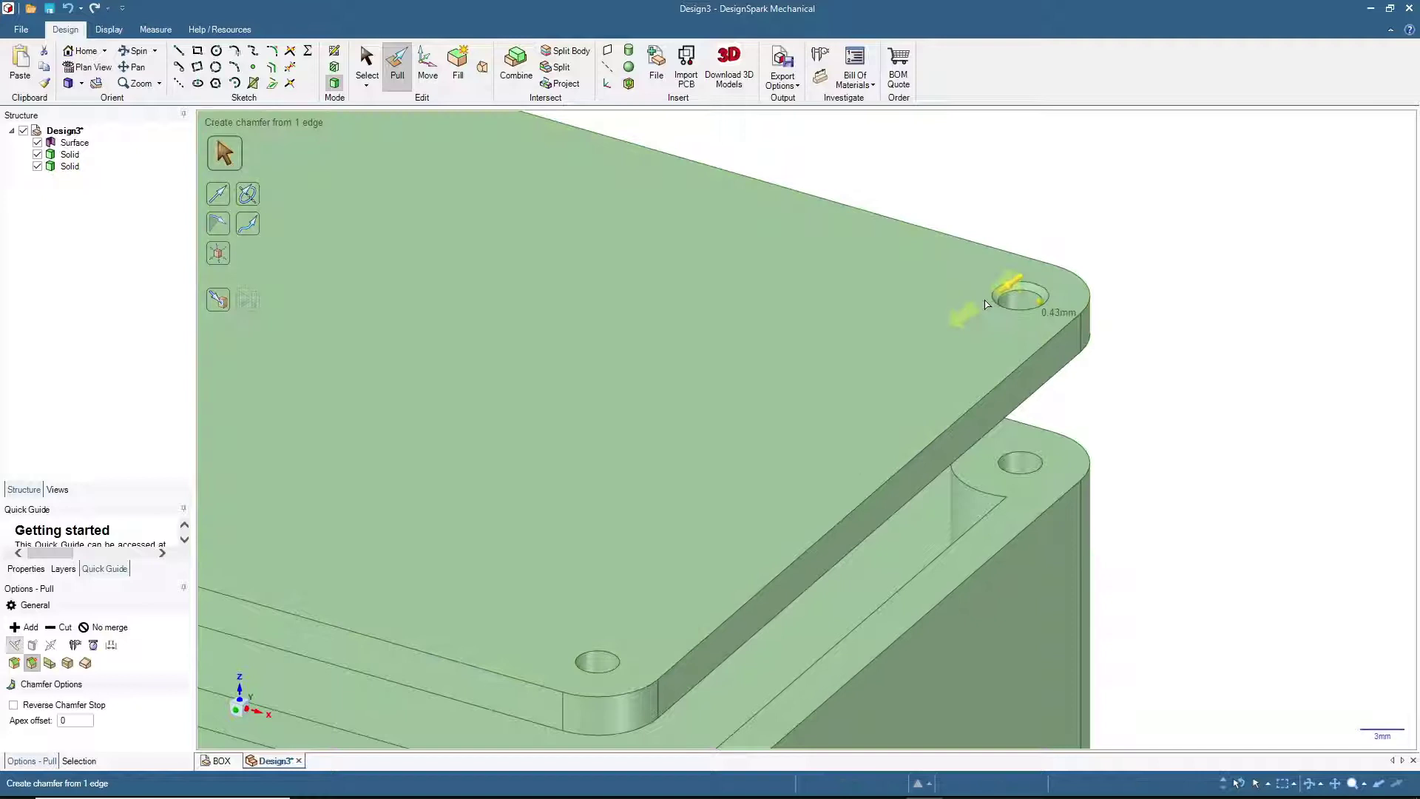
{"action": "key", "text": "Return"}
{"action": "scroll", "coordinate": [835, 466], "scroll_direction": "down", "scroll_amount": 5}
{"action": "scroll", "coordinate": [778, 475], "scroll_direction": "up", "scroll_amount": 7}
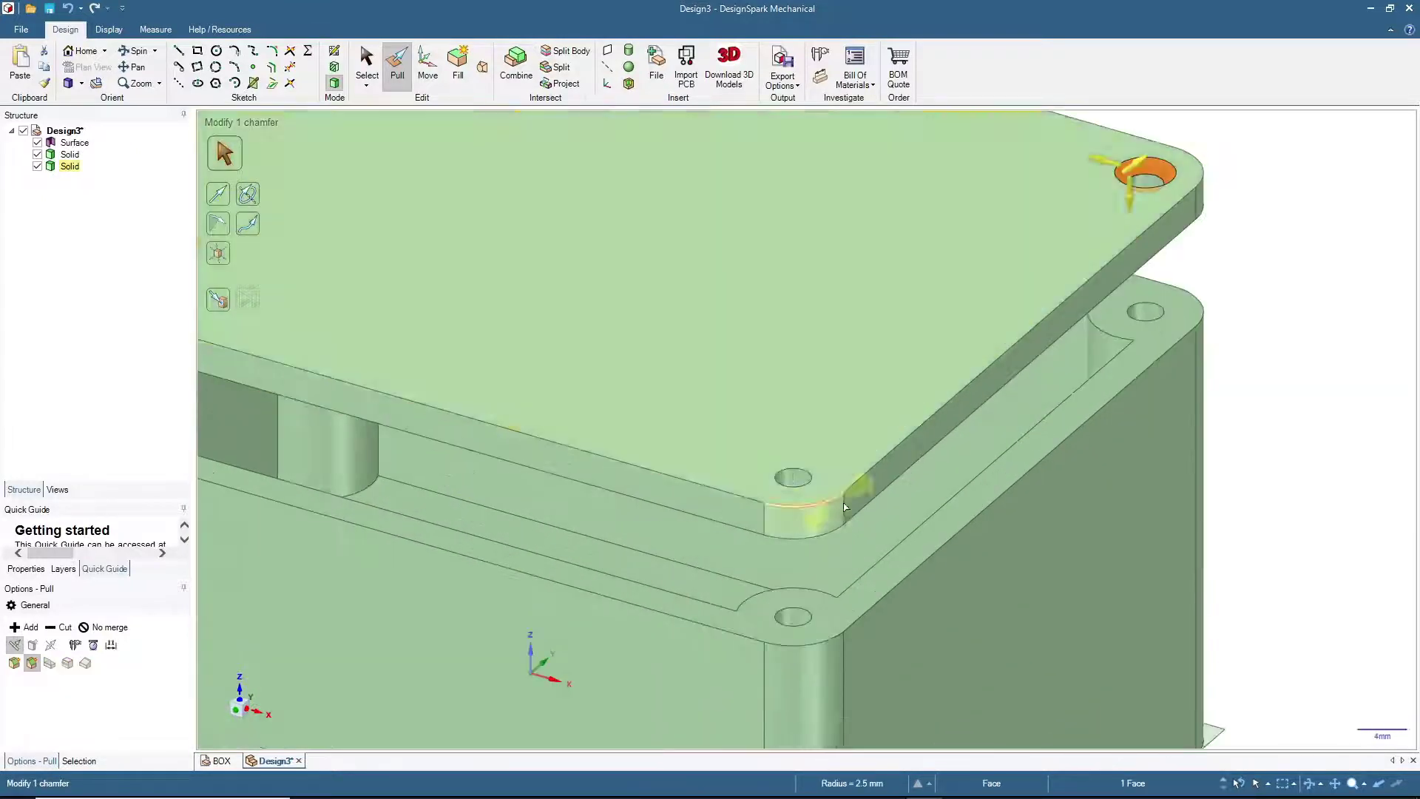
{"action": "left_click", "coordinate": [776, 477]}
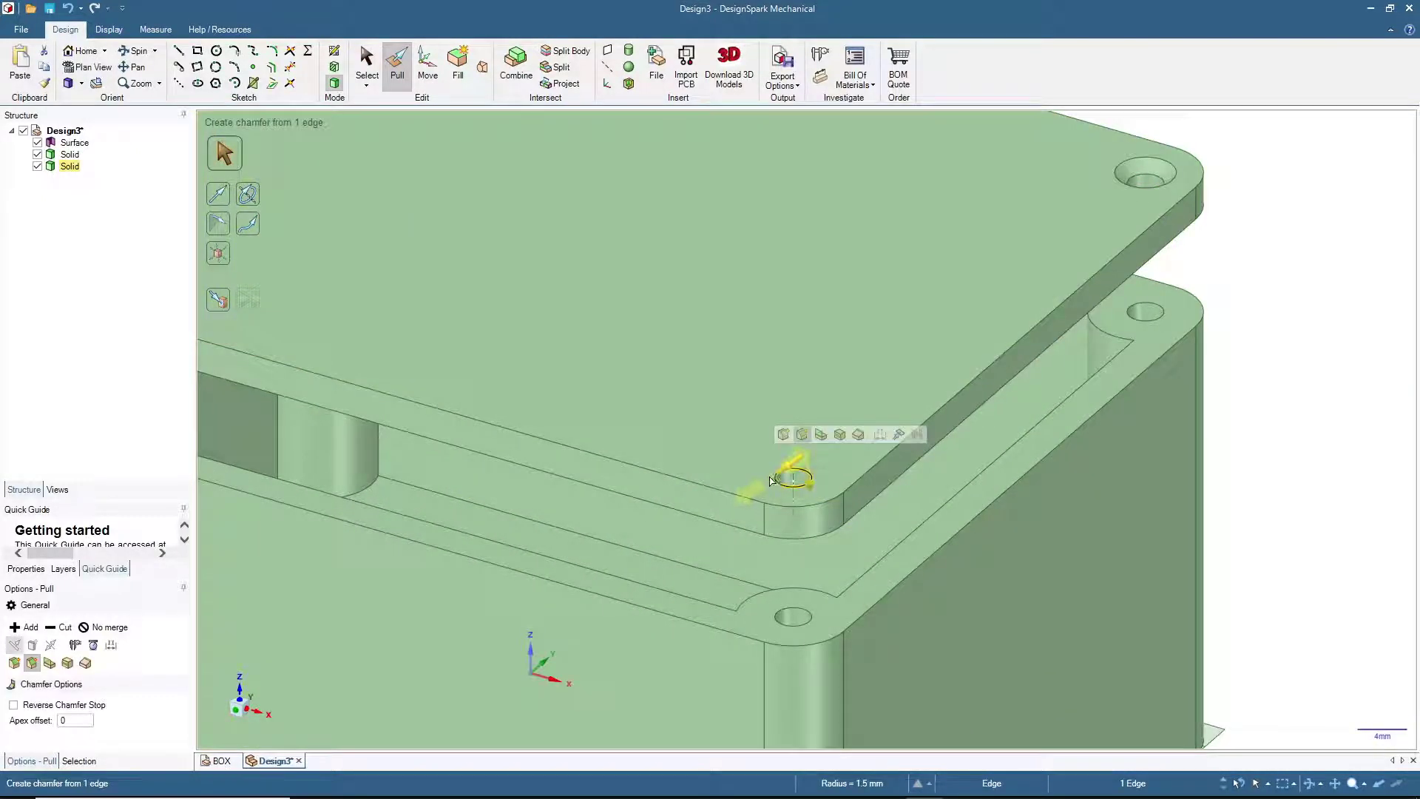
{"action": "key", "text": "Return"}
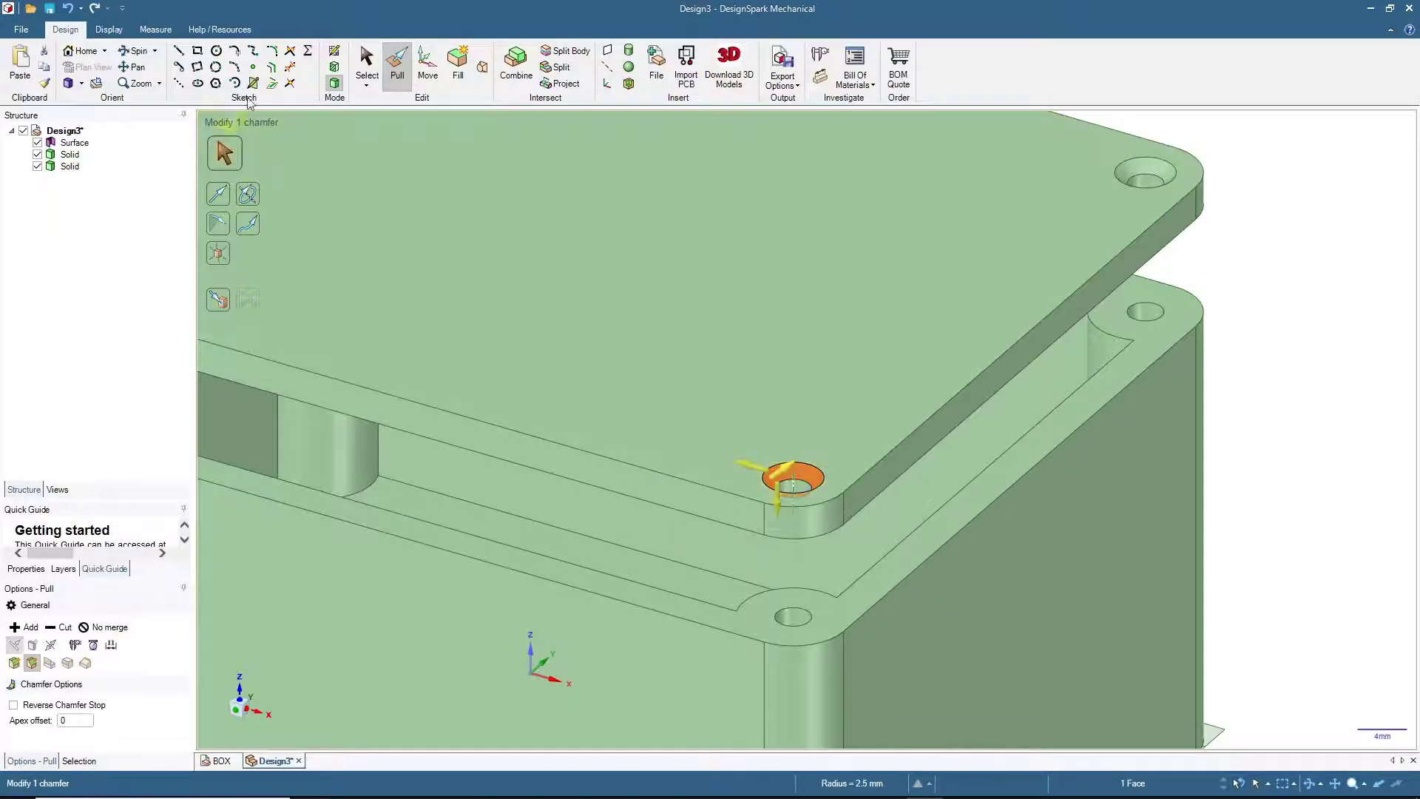
{"action": "left_click", "coordinate": [101, 57]}
{"action": "left_click", "coordinate": [366, 65]}
{"action": "left_click", "coordinate": [361, 216]}
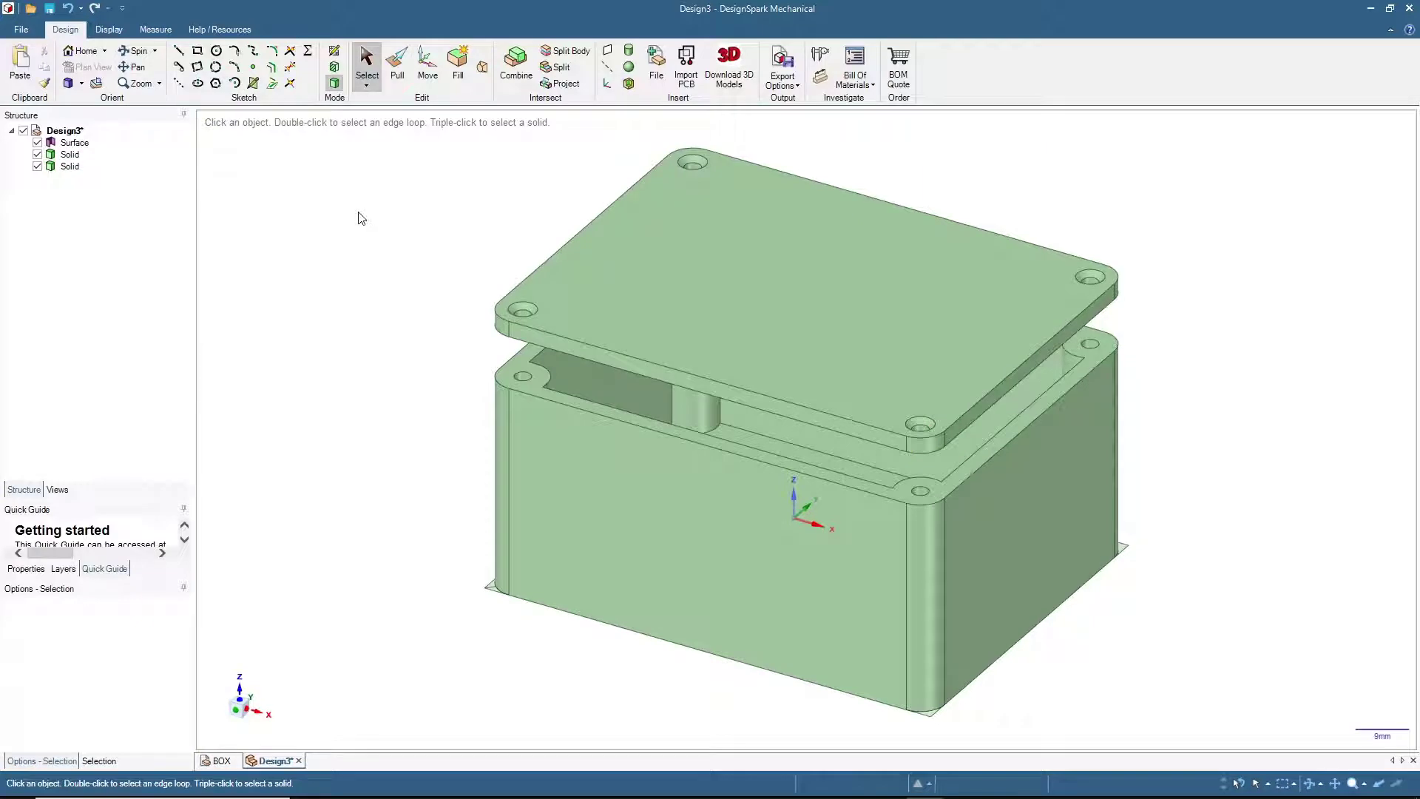
Step: Sketch a 12 mm diameter circle at the centre of the box's short end wall
{"action": "left_click", "coordinate": [1028, 521]}
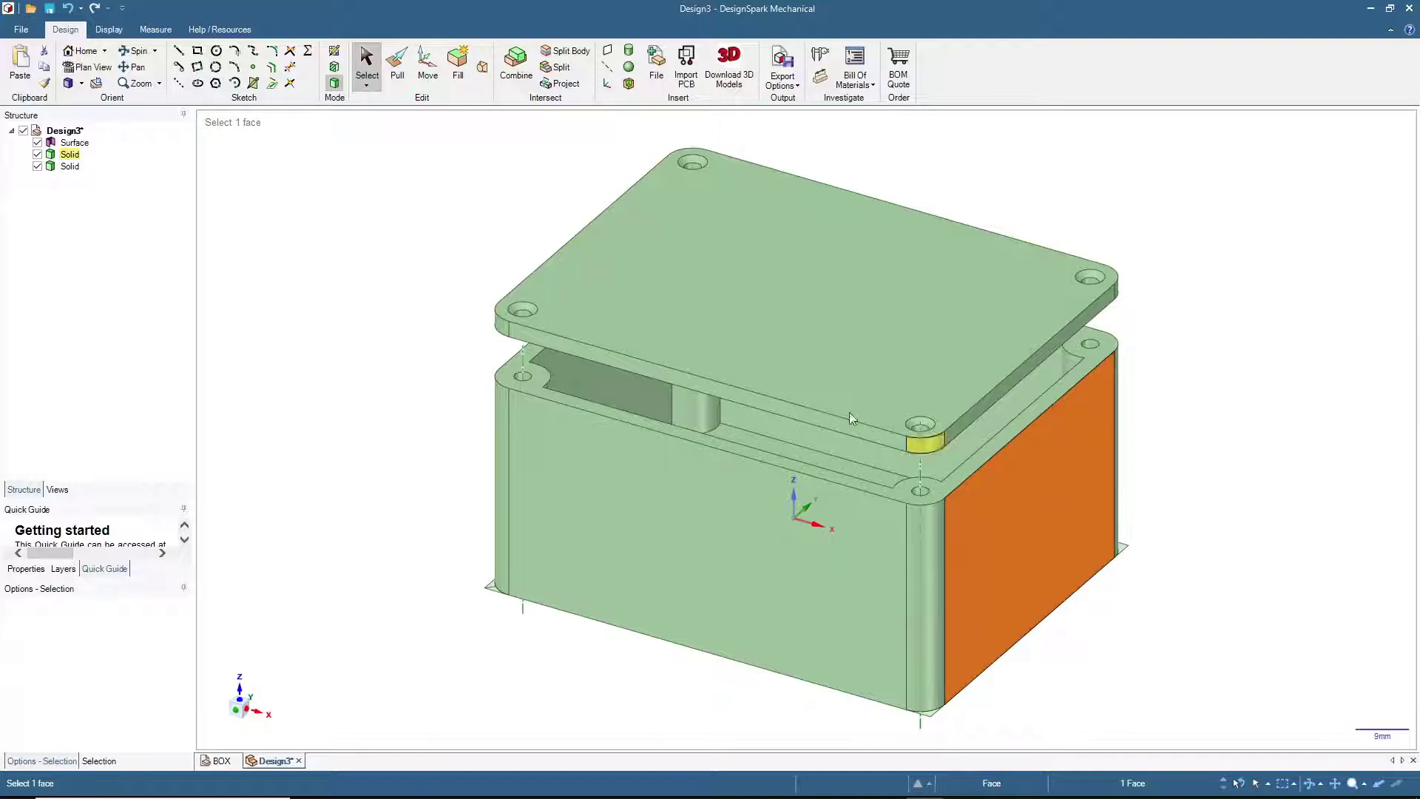
{"action": "left_click", "coordinate": [216, 52]}
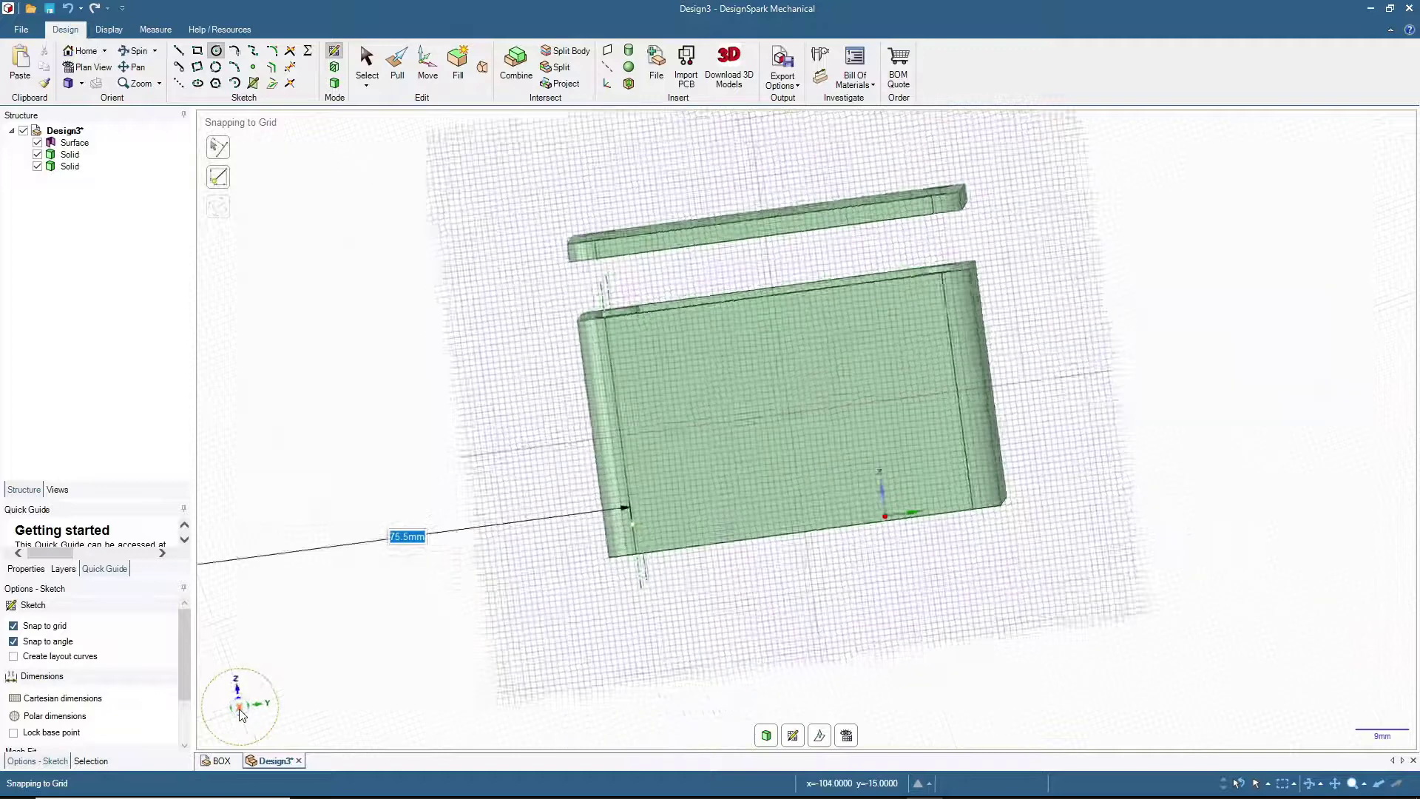
{"action": "scroll", "coordinate": [787, 398], "scroll_direction": "up", "scroll_amount": 5}
{"action": "left_click", "coordinate": [781, 422]}
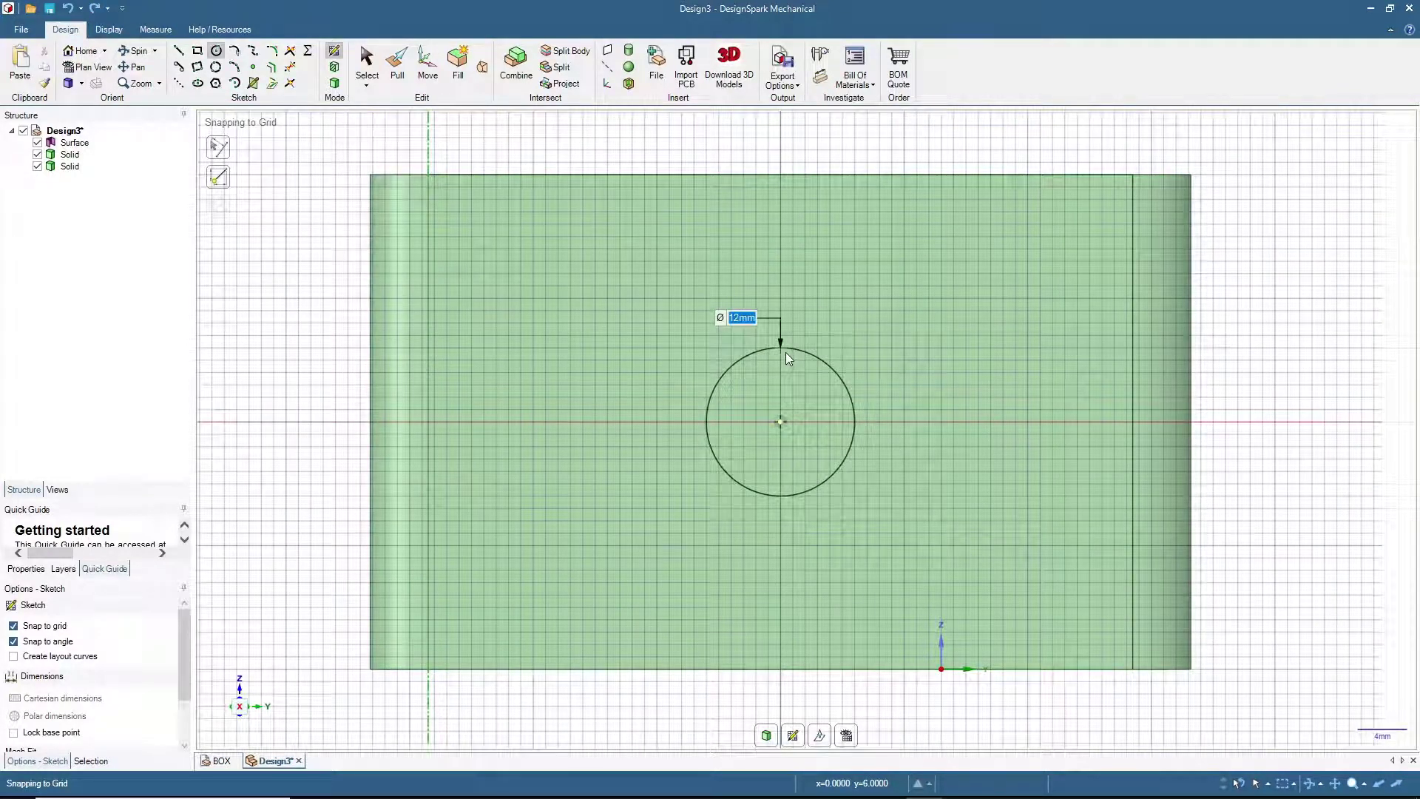
{"action": "left_click", "coordinate": [781, 348]}
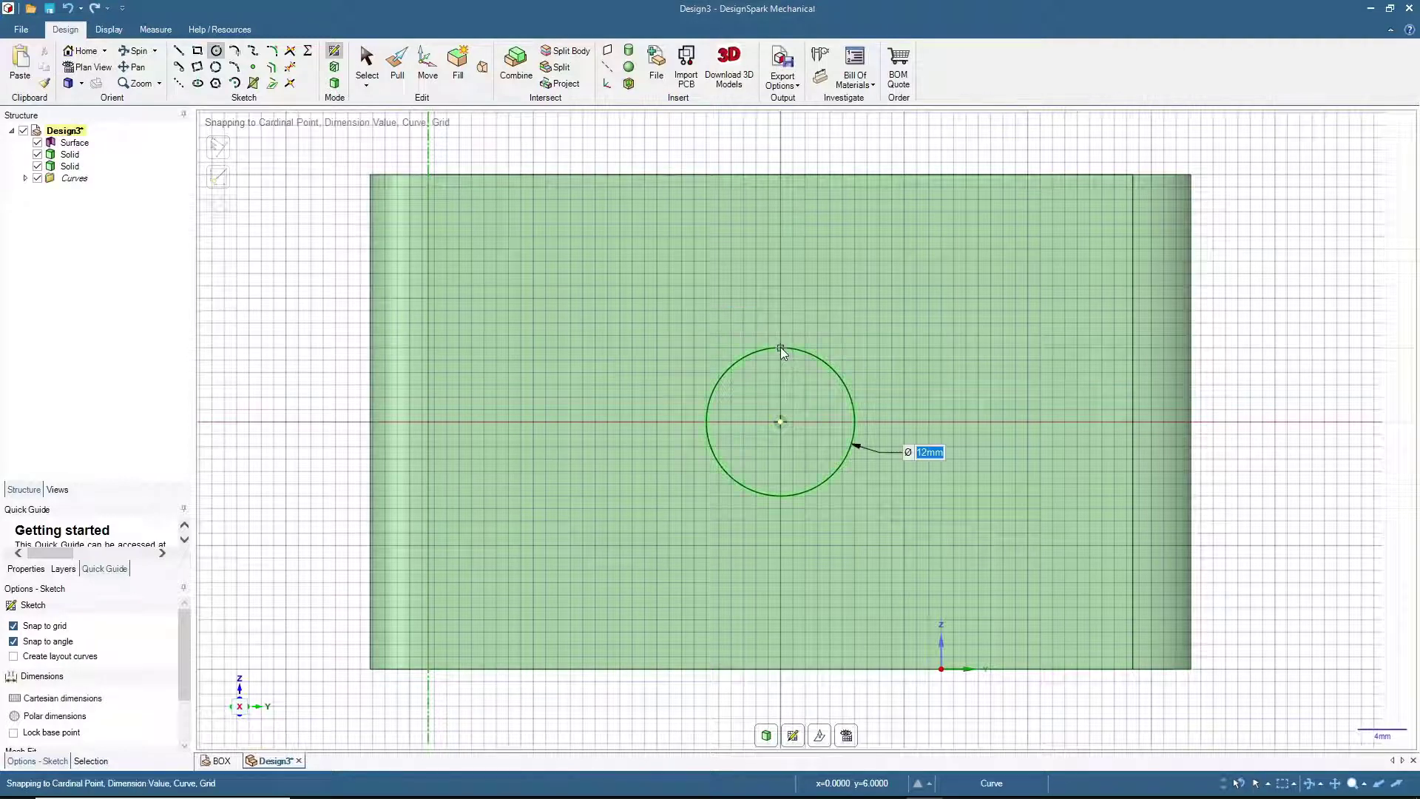
Step: Cut the circular profile through the box's end wall by pulling it about 11 mm inward
{"action": "middle_click_drag", "start_coordinate": [323, 353], "coordinate": [316, 352]}
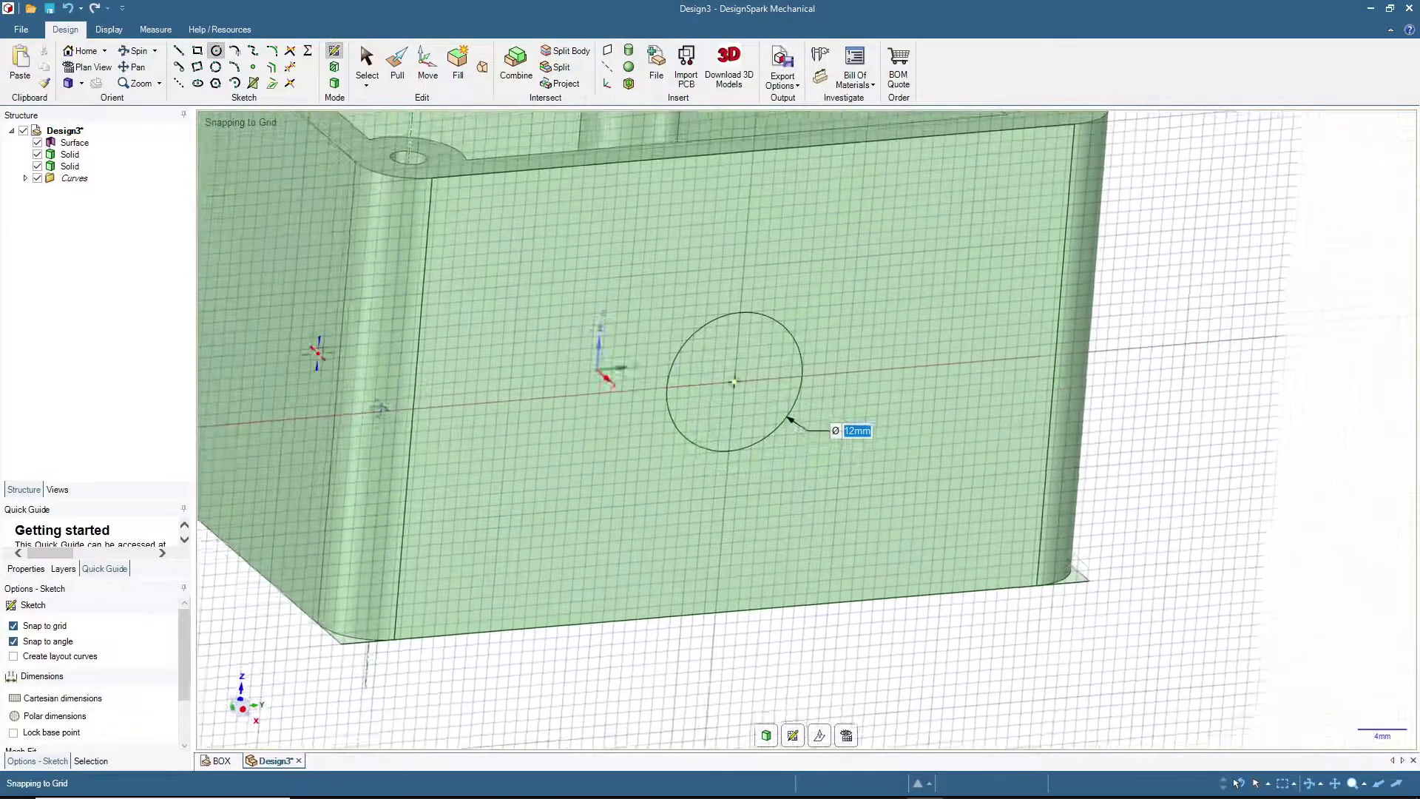
{"action": "left_click", "coordinate": [334, 84]}
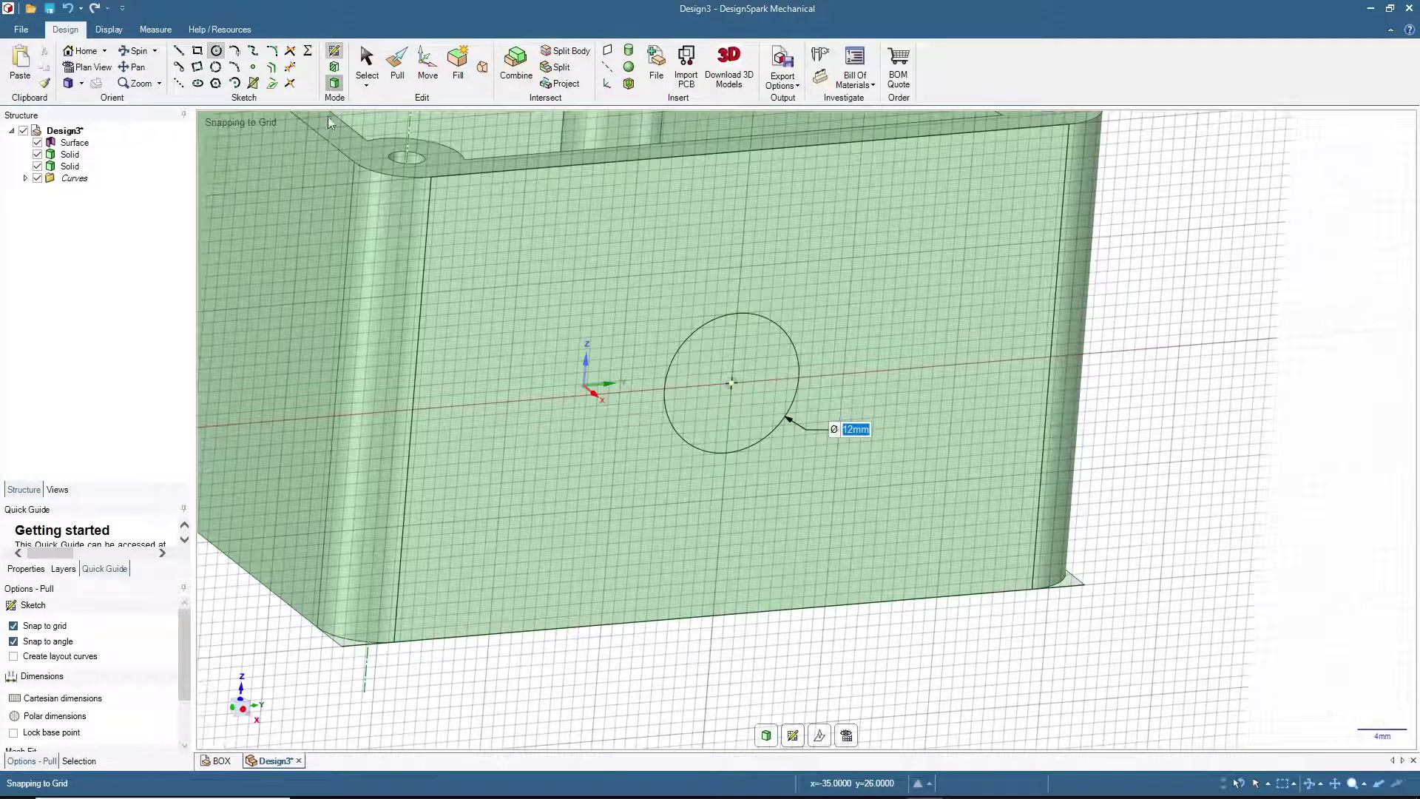
{"action": "left_click", "coordinate": [703, 389]}
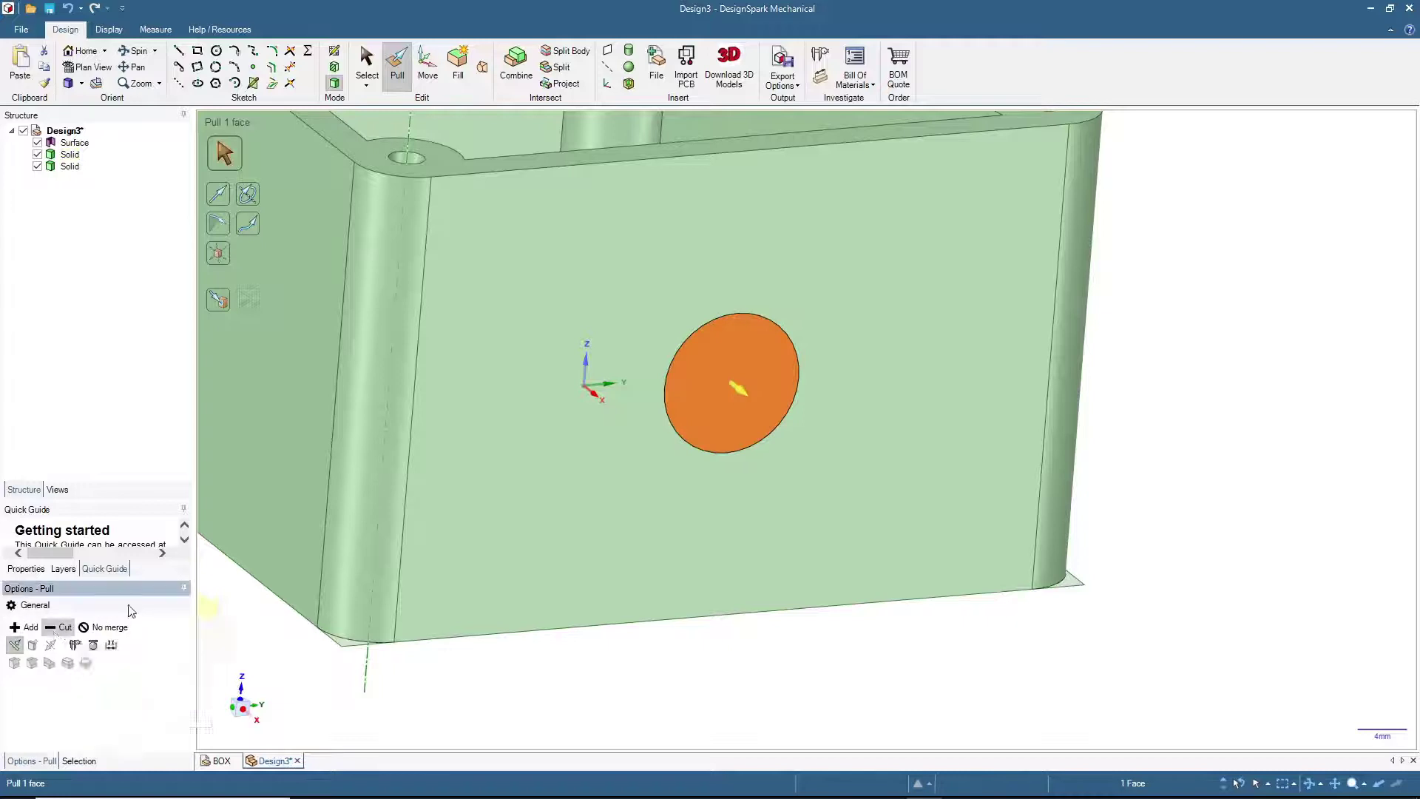
{"action": "left_click_drag", "start_coordinate": [695, 387], "coordinate": [645, 356]}
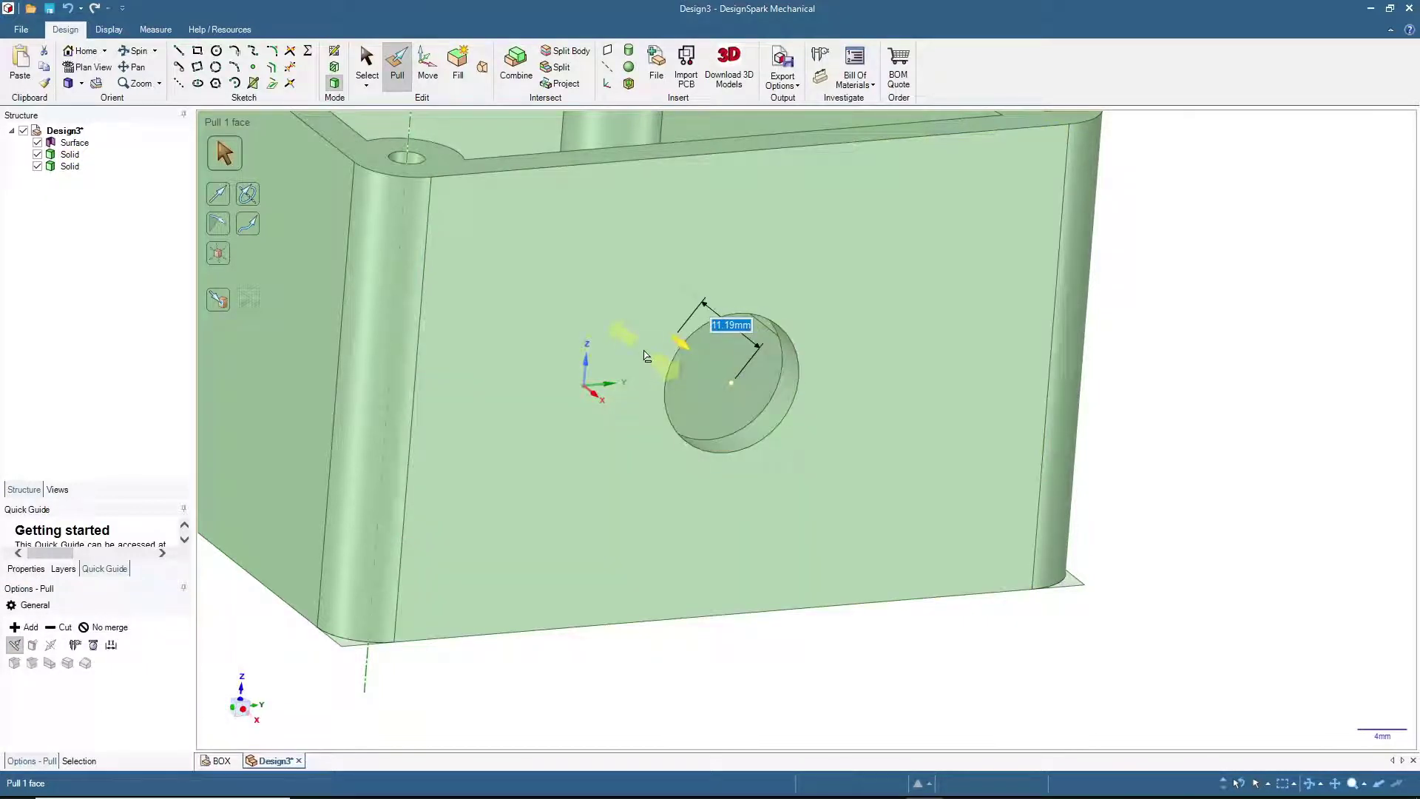
{"action": "scroll", "coordinate": [646, 356], "scroll_direction": "down", "scroll_amount": 3}
{"action": "middle_click_drag", "start_coordinate": [646, 356], "coordinate": [1281, 304]}
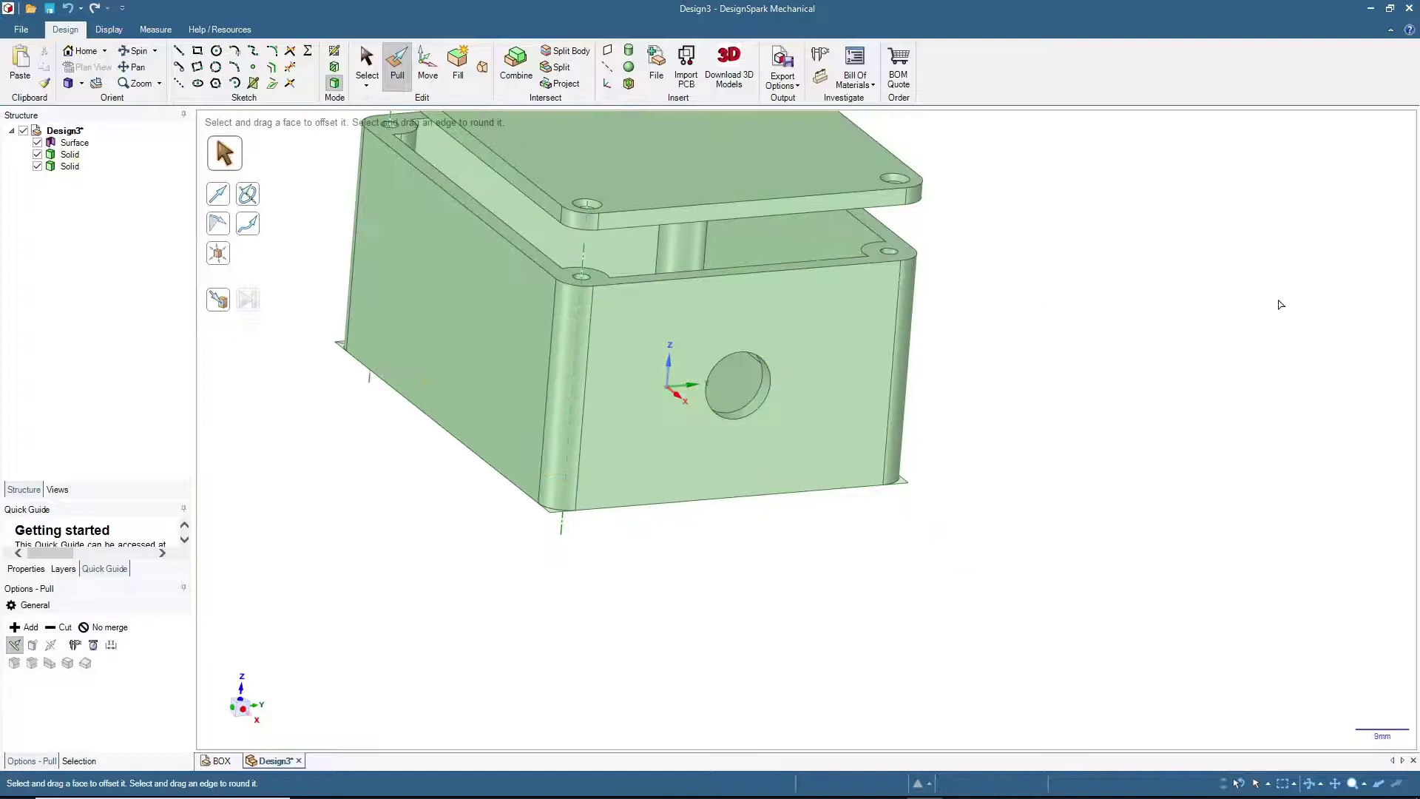
{"action": "middle_click_drag", "start_coordinate": [1157, 349], "coordinate": [1249, 363]}
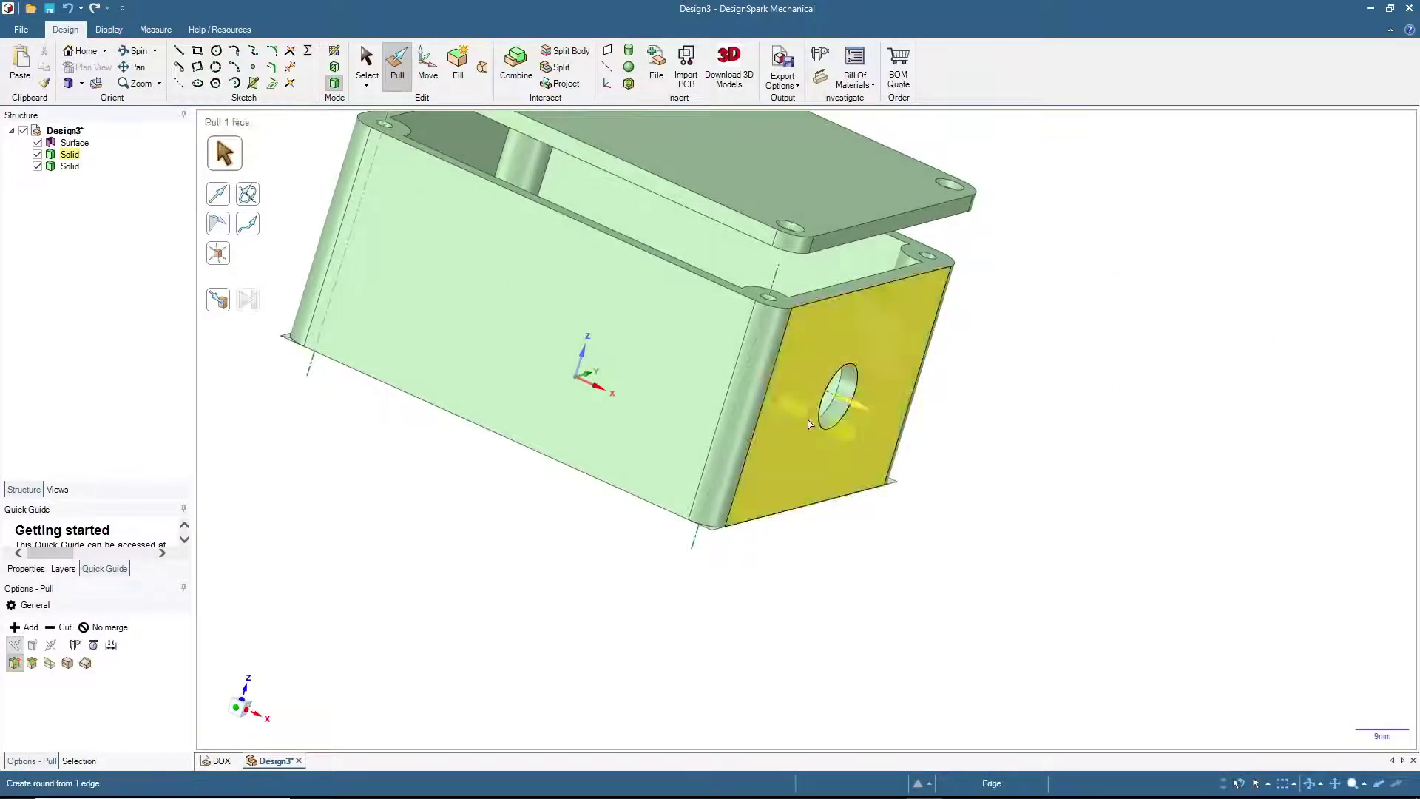
{"action": "middle_click_drag", "start_coordinate": [437, 566], "coordinate": [365, 573]}
Step: Start a sketch on the cover's top face and view it straight on
{"action": "scroll", "coordinate": [348, 548], "scroll_direction": "down", "scroll_amount": 3}
{"action": "left_click", "coordinate": [464, 388]}
{"action": "left_click", "coordinate": [366, 63]}
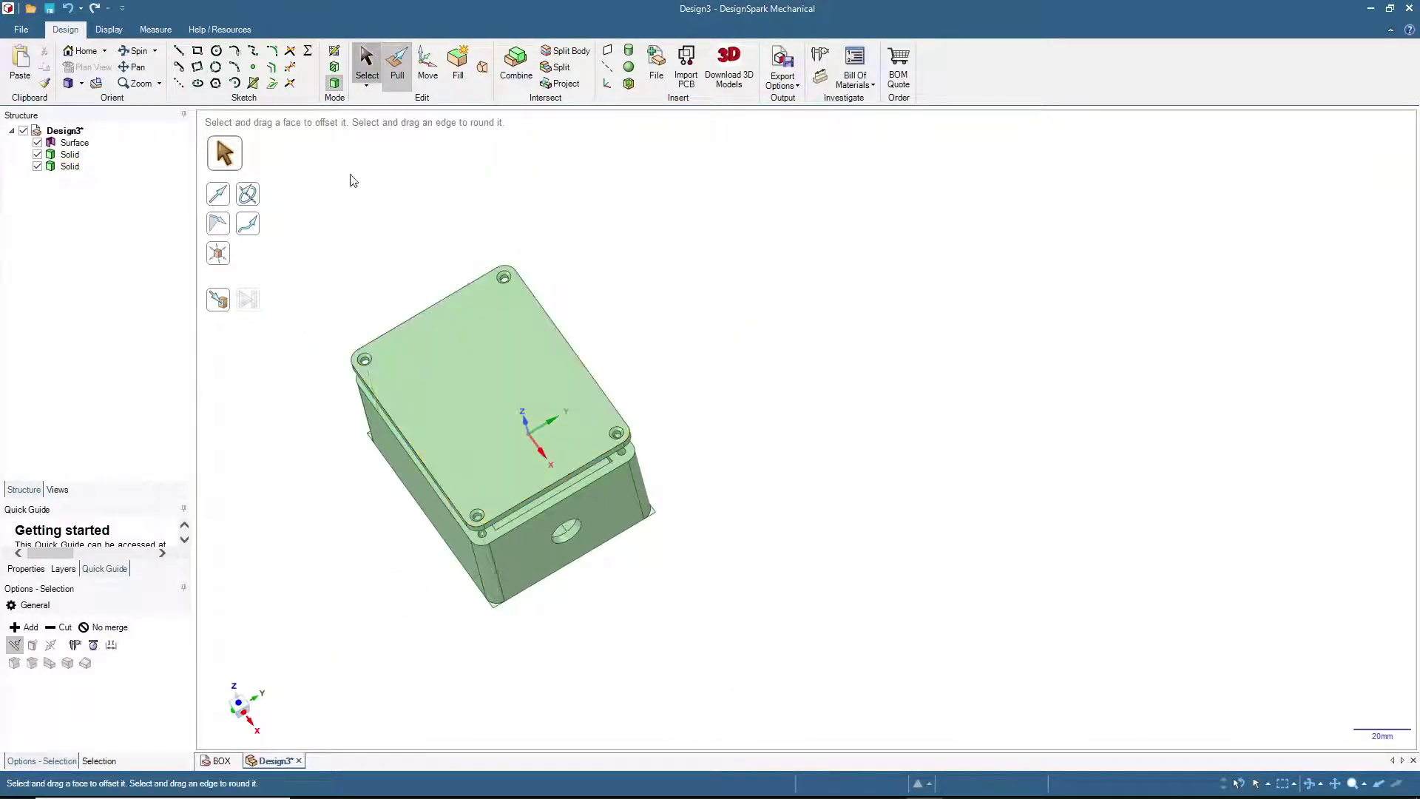
{"action": "left_click", "coordinate": [489, 359]}
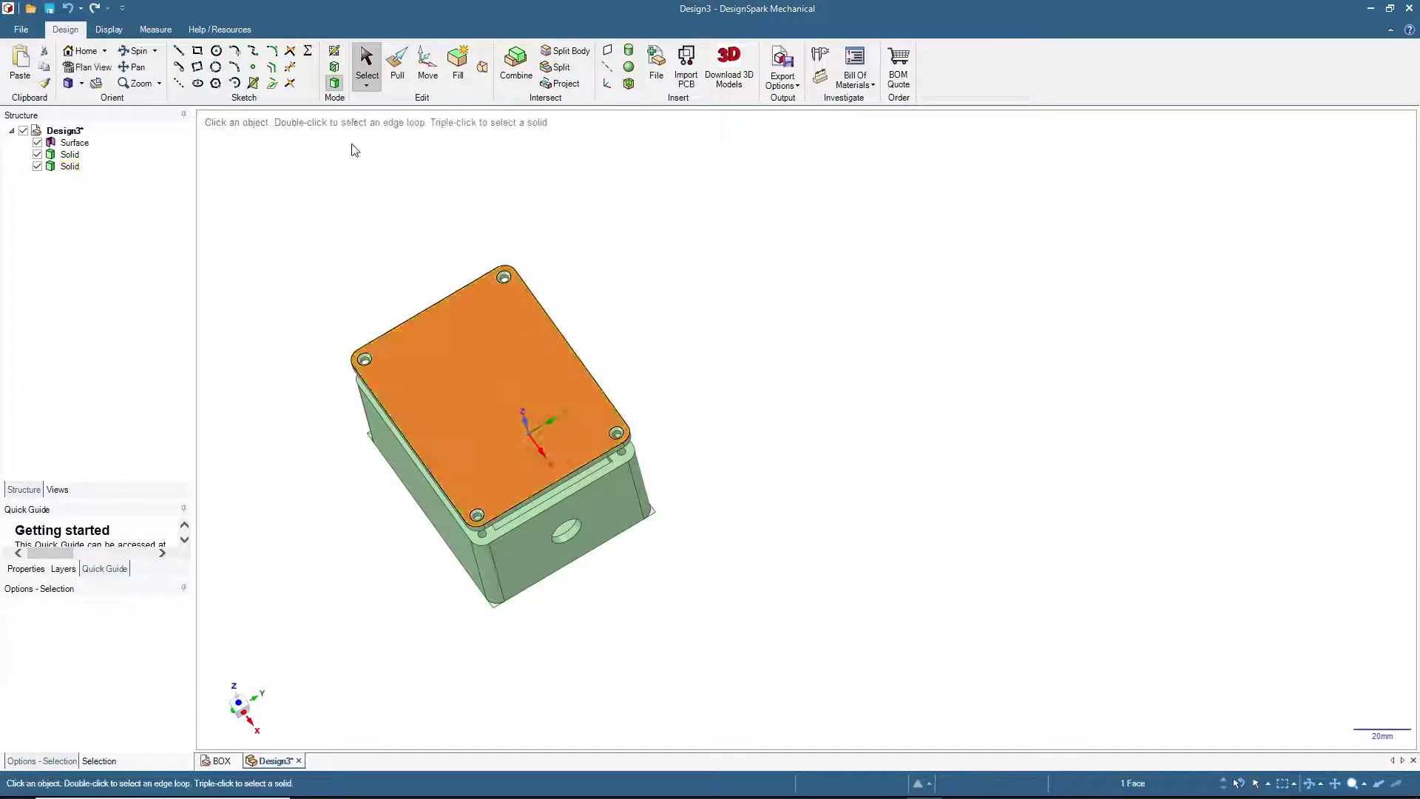
{"action": "left_click", "coordinate": [335, 56]}
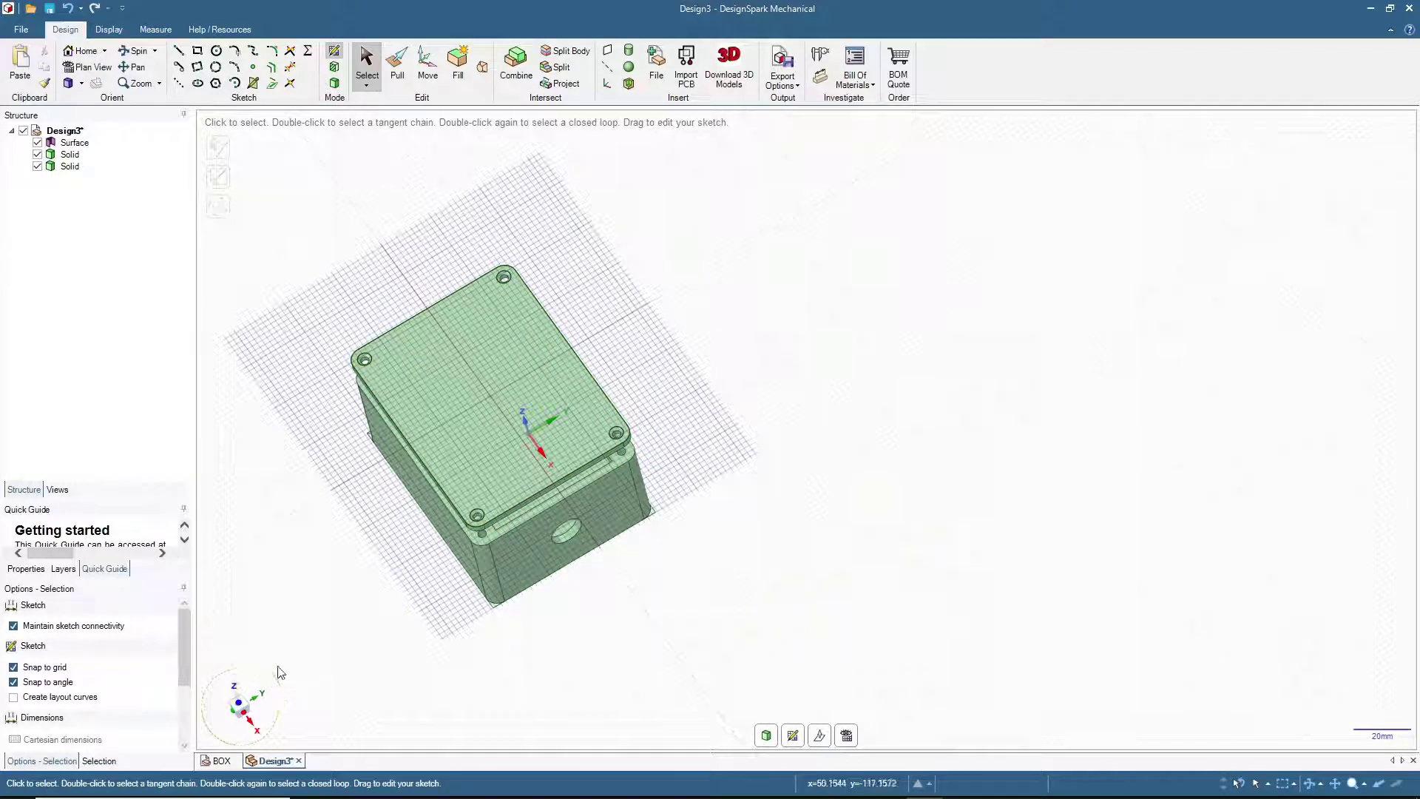
{"action": "left_click", "coordinate": [238, 709]}
{"action": "scroll", "coordinate": [487, 429], "scroll_direction": "up", "scroll_amount": 6}
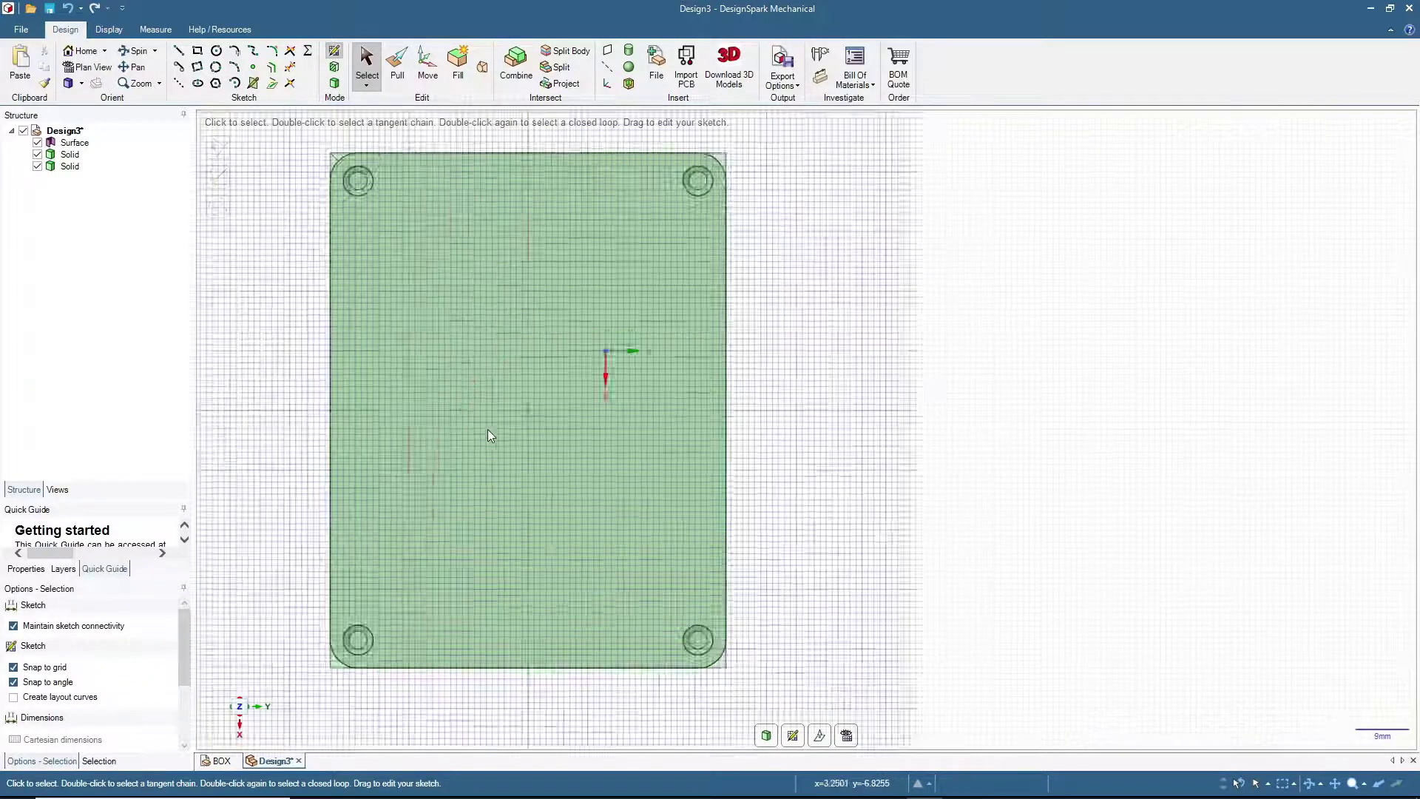
Step: Sketch a 4 mm diameter circle on the cover's lengthwise centre line, about 23 mm from the sketch origin
{"action": "left_click", "coordinate": [215, 50]}
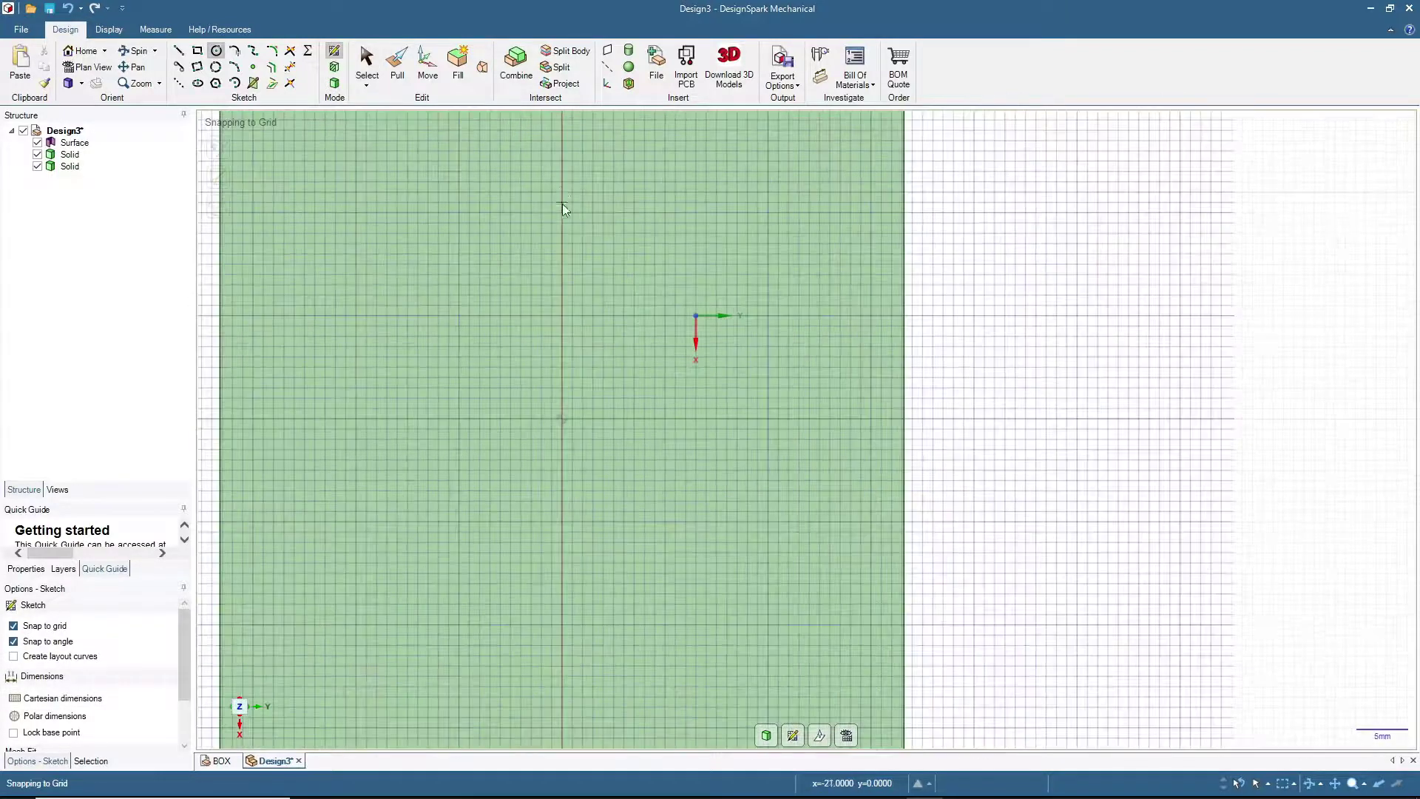
{"action": "left_click", "coordinate": [562, 180]}
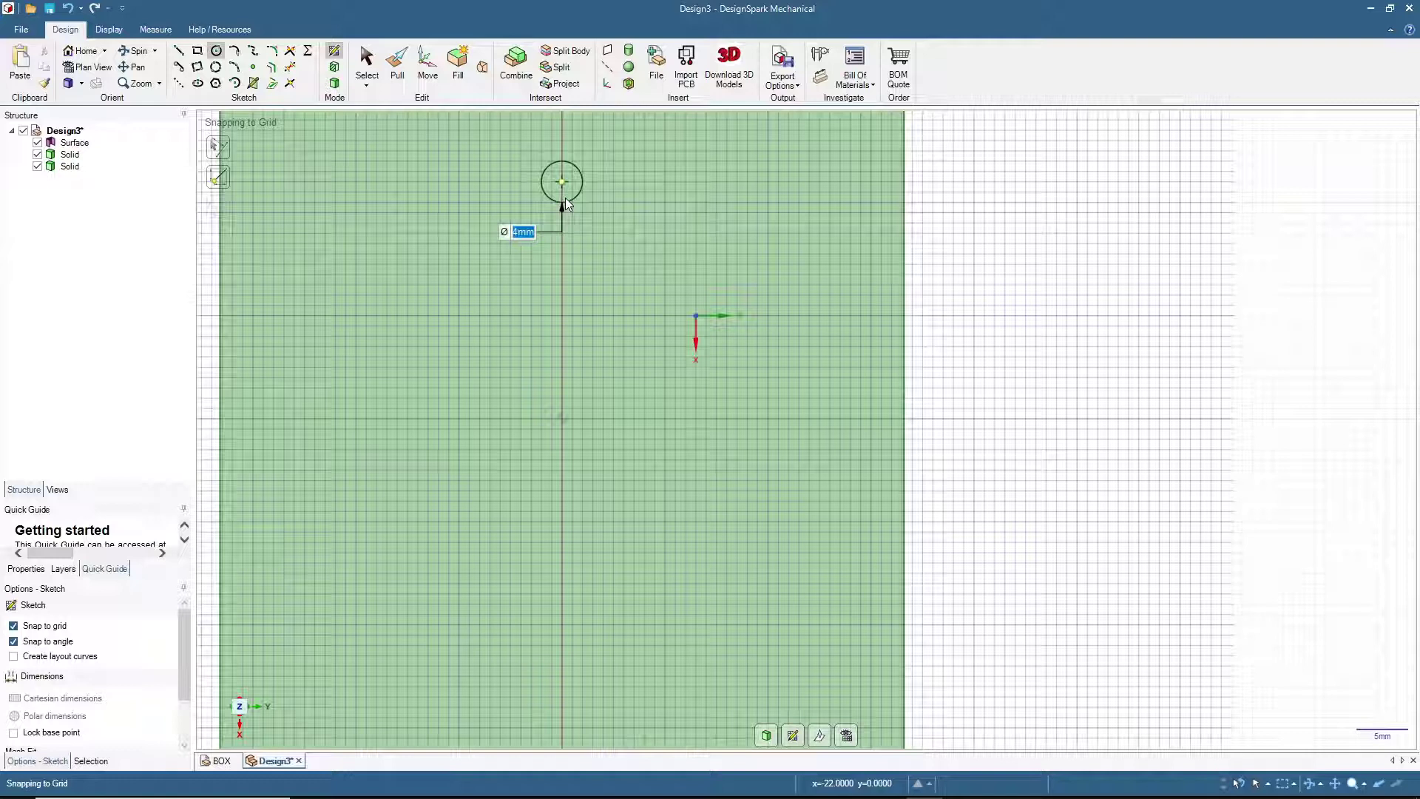
{"action": "type", "text": "3"}
{"action": "key", "text": "Return"}
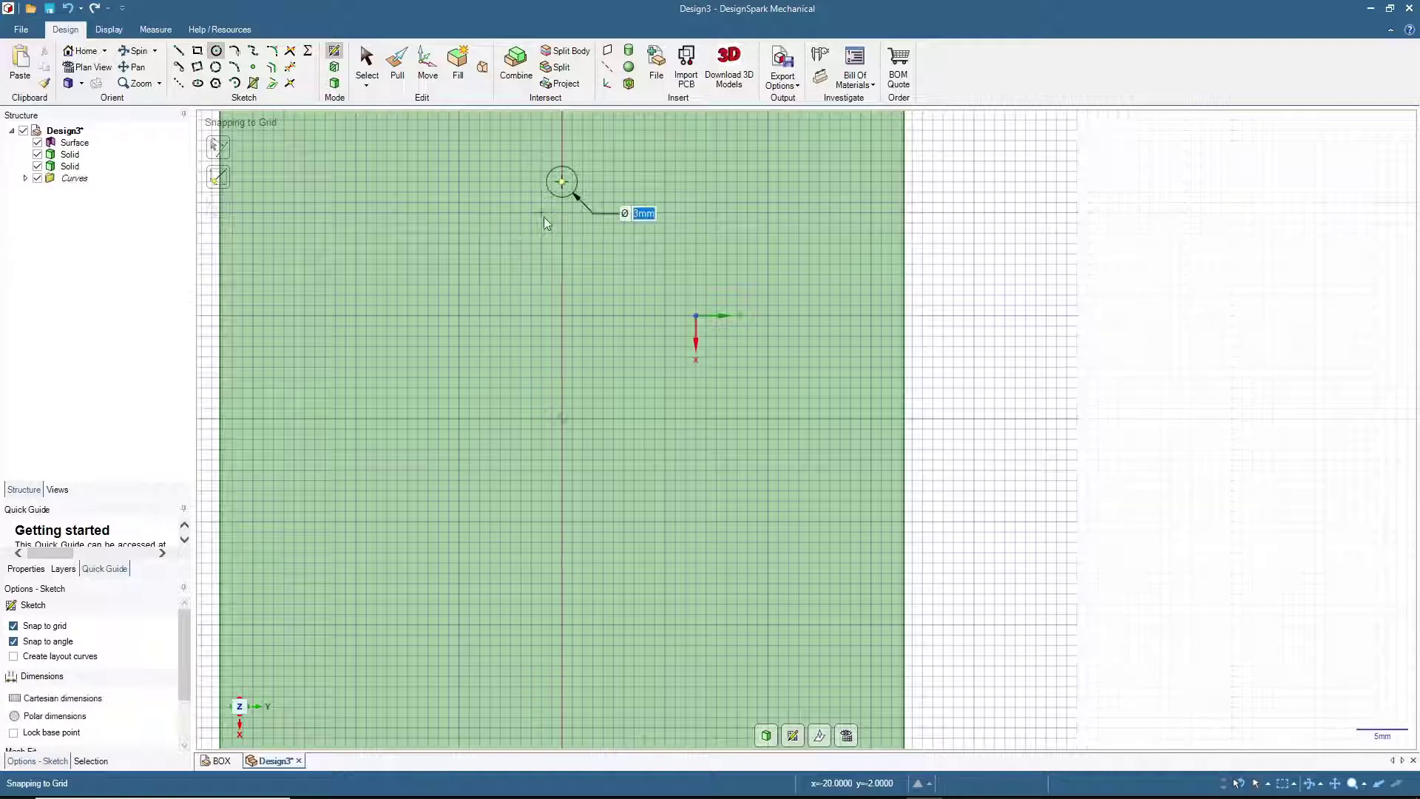
{"action": "middle_click_drag", "start_coordinate": [510, 282], "coordinate": [516, 198]}
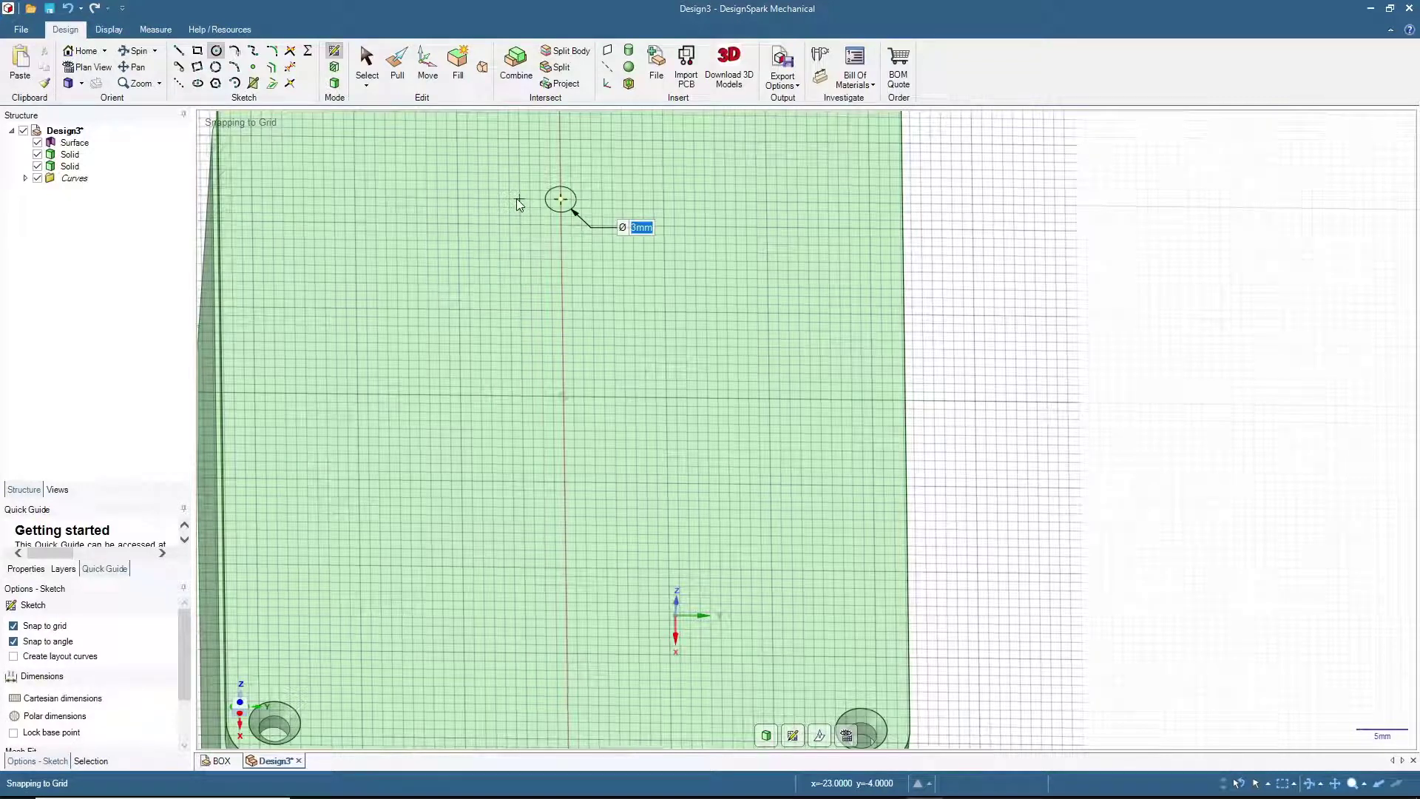
{"action": "type", "text": "4"}
{"action": "key", "text": "Return"}
{"action": "left_click", "coordinate": [366, 63]}
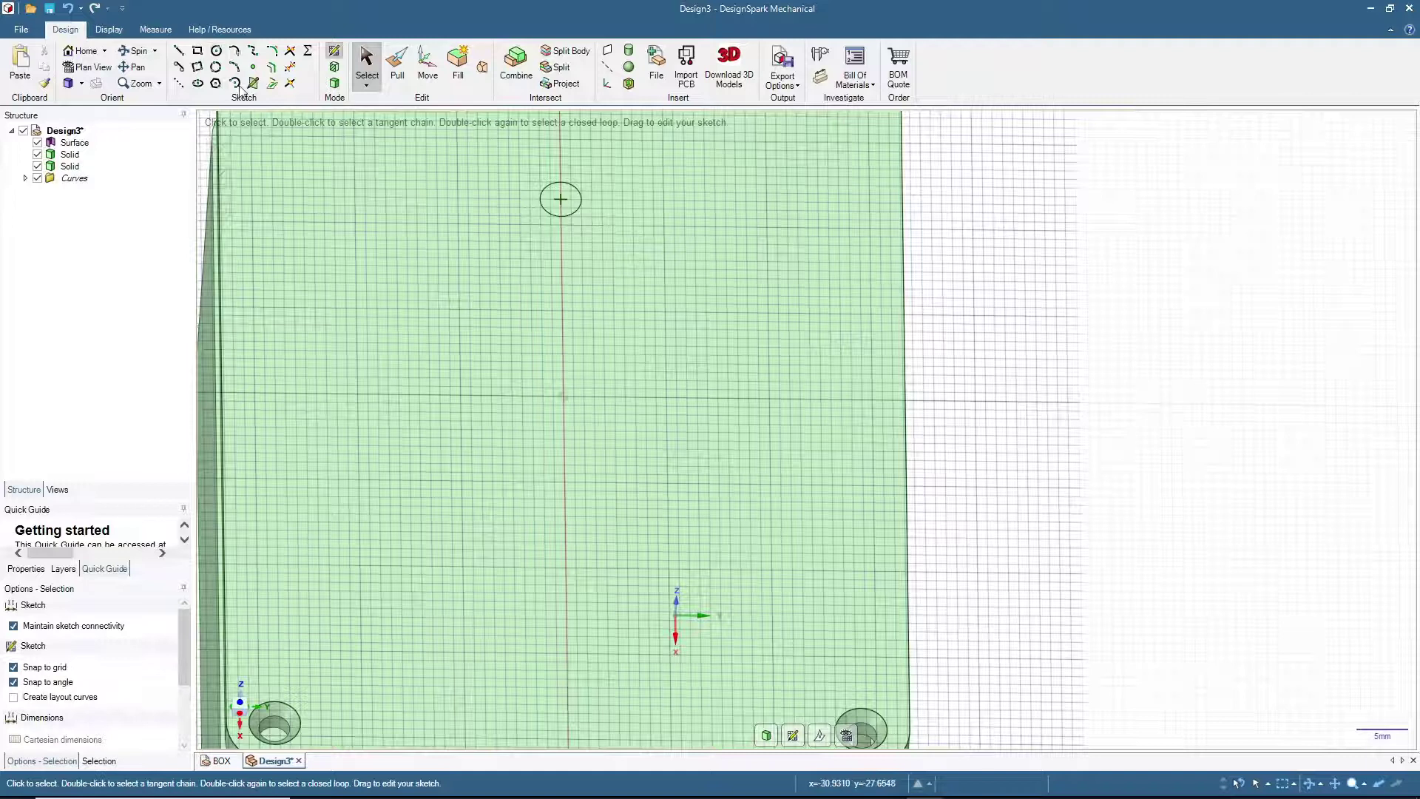
Step: Sketch an 8 mm square centred on the cover's lengthwise centre line, across the origin from the circle, and return to 3D mode
{"action": "left_click", "coordinate": [196, 50]}
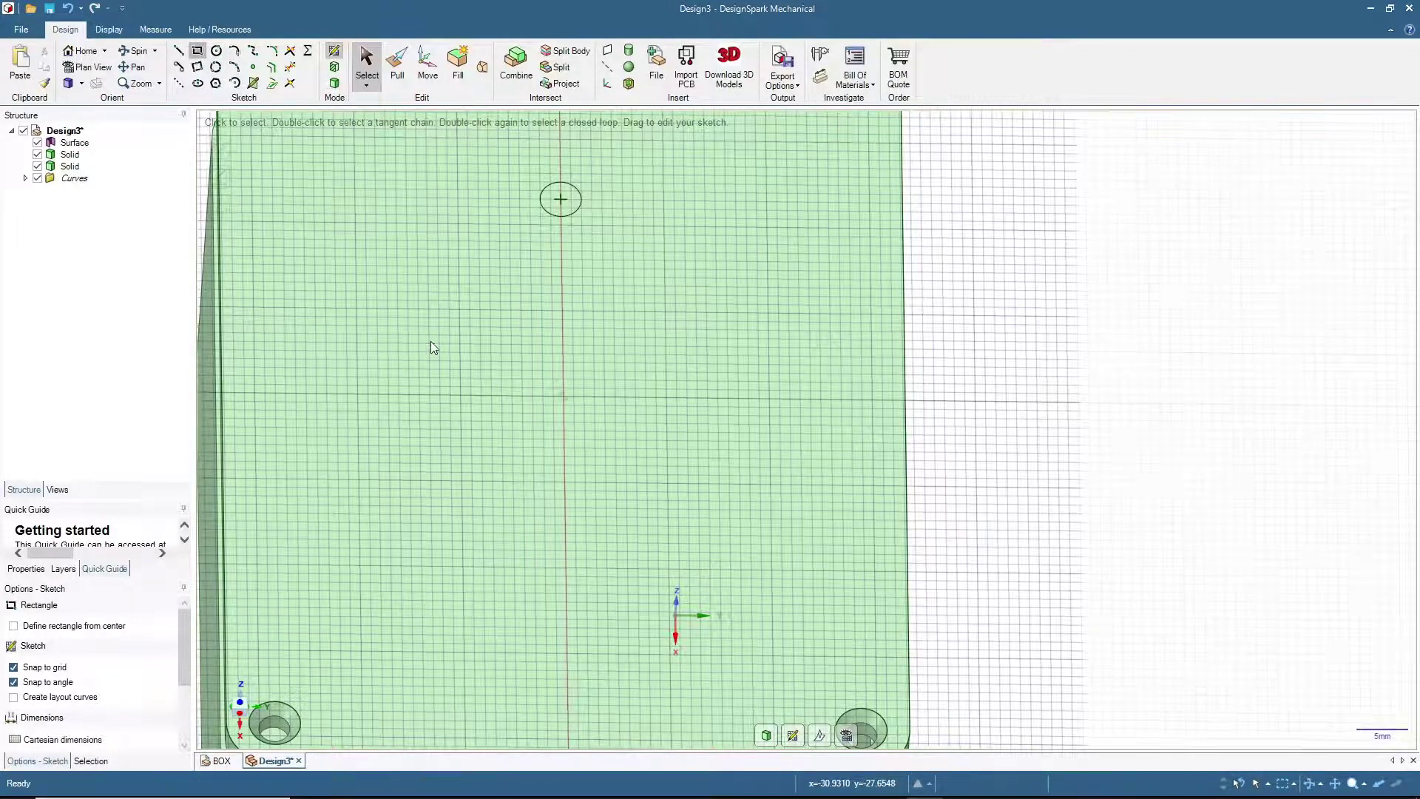
{"action": "scroll", "coordinate": [507, 481], "scroll_direction": "down", "scroll_amount": 2}
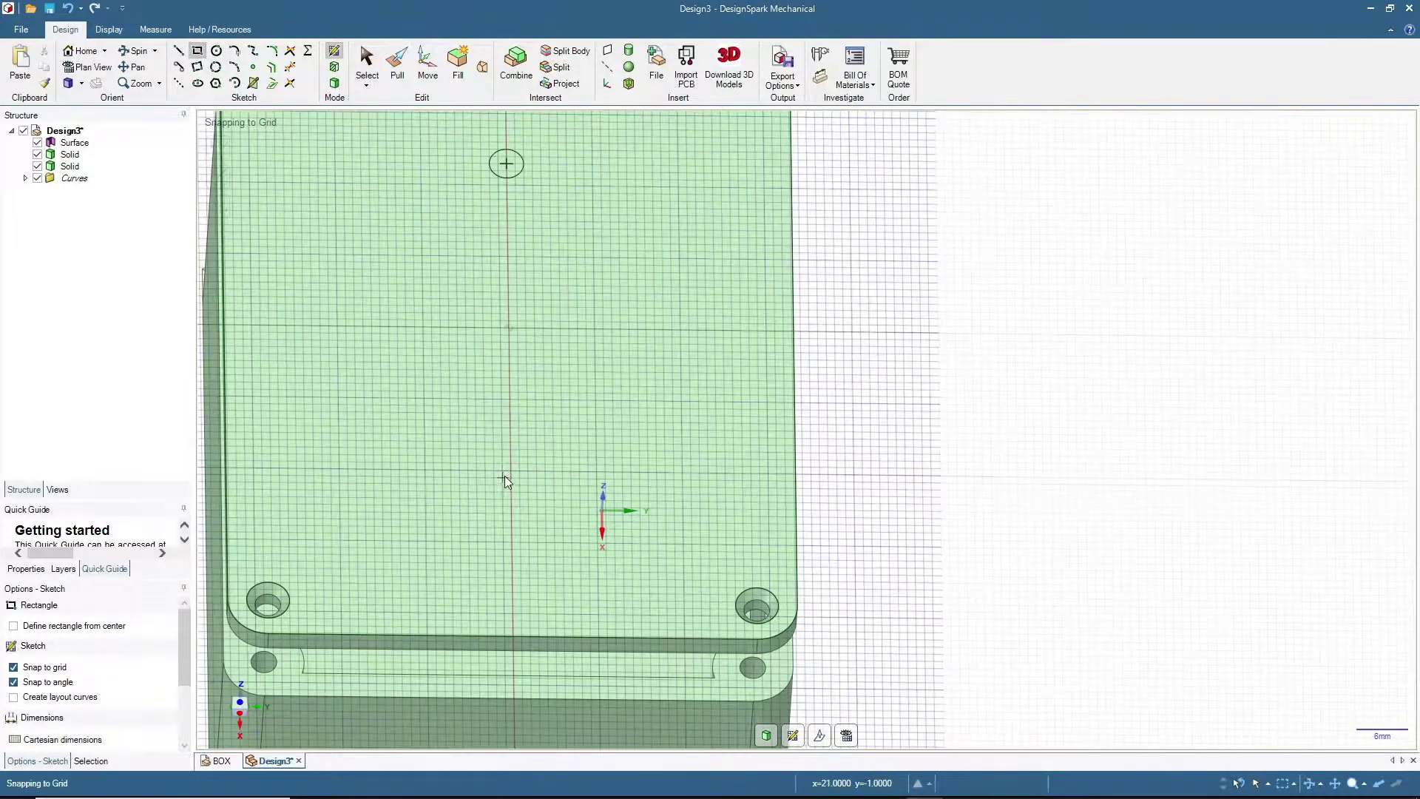
{"action": "left_click", "coordinate": [474, 399]}
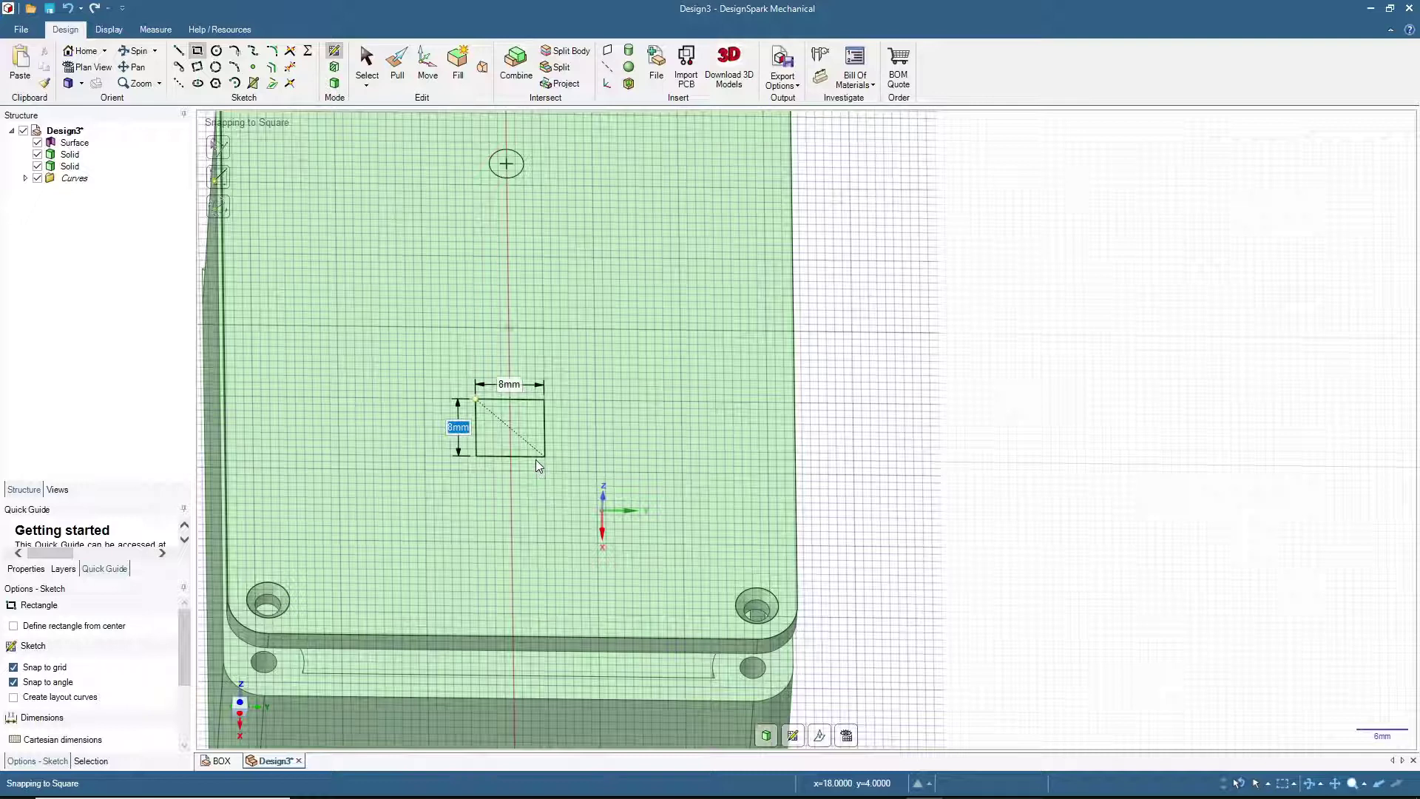
{"action": "key", "text": "Tab"}
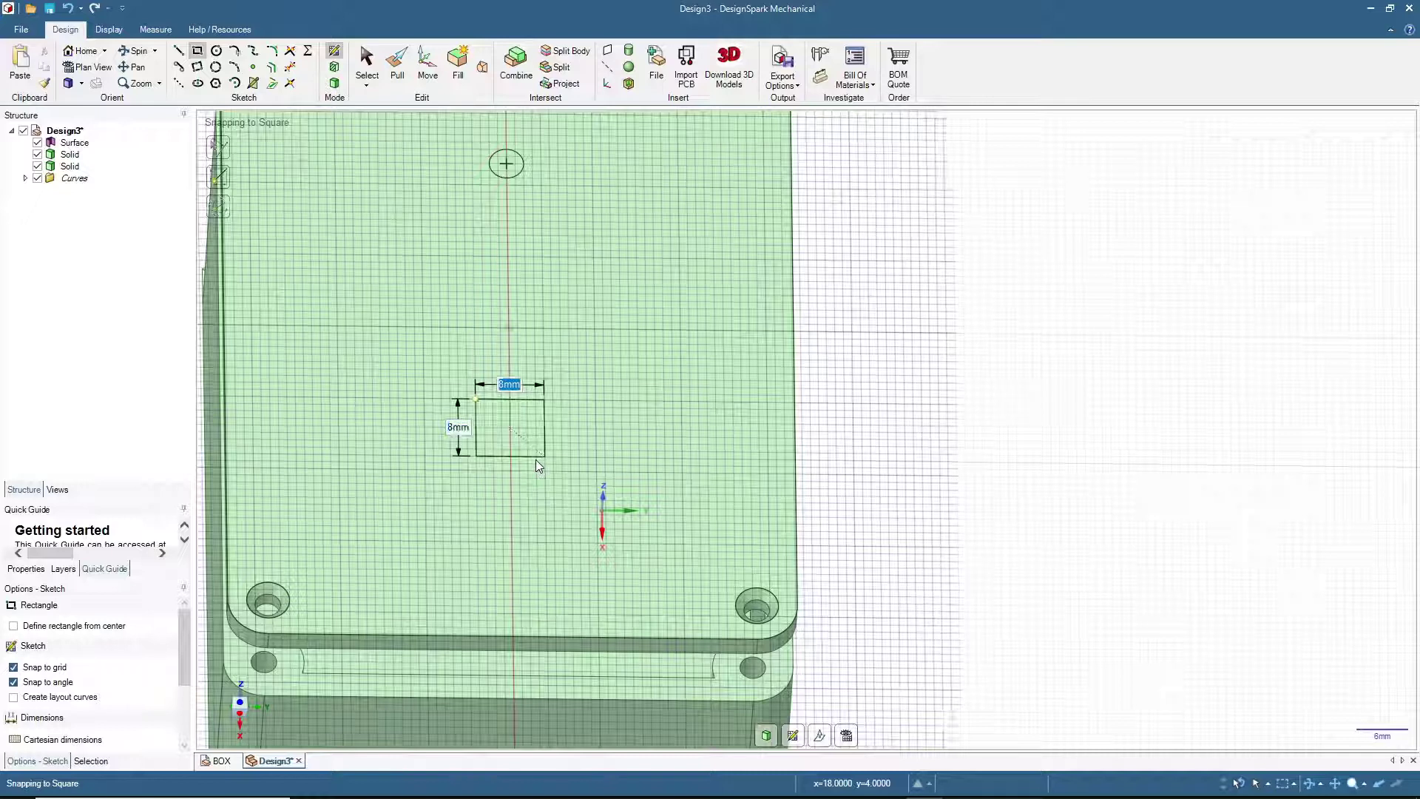
{"action": "left_click", "coordinate": [362, 61]}
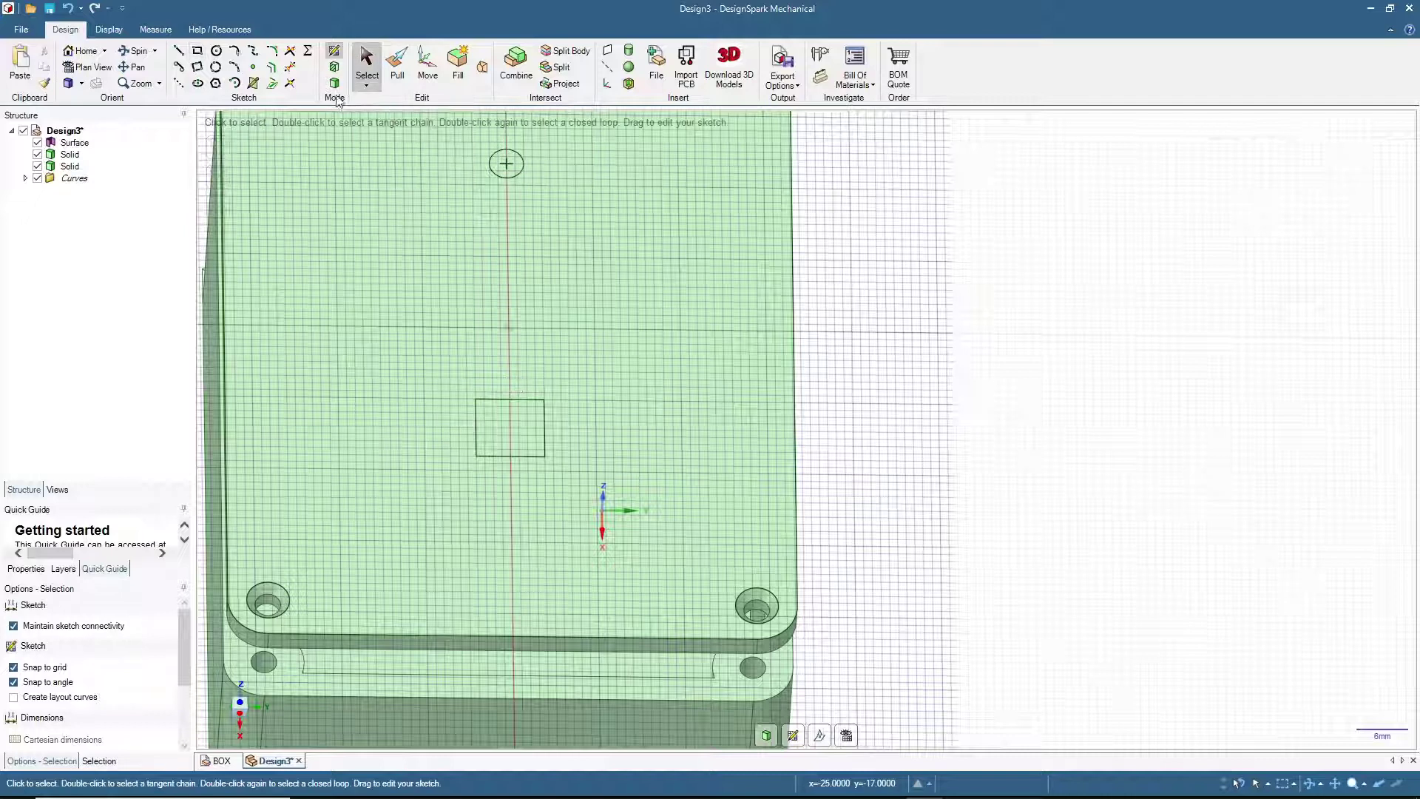
{"action": "left_click", "coordinate": [335, 83]}
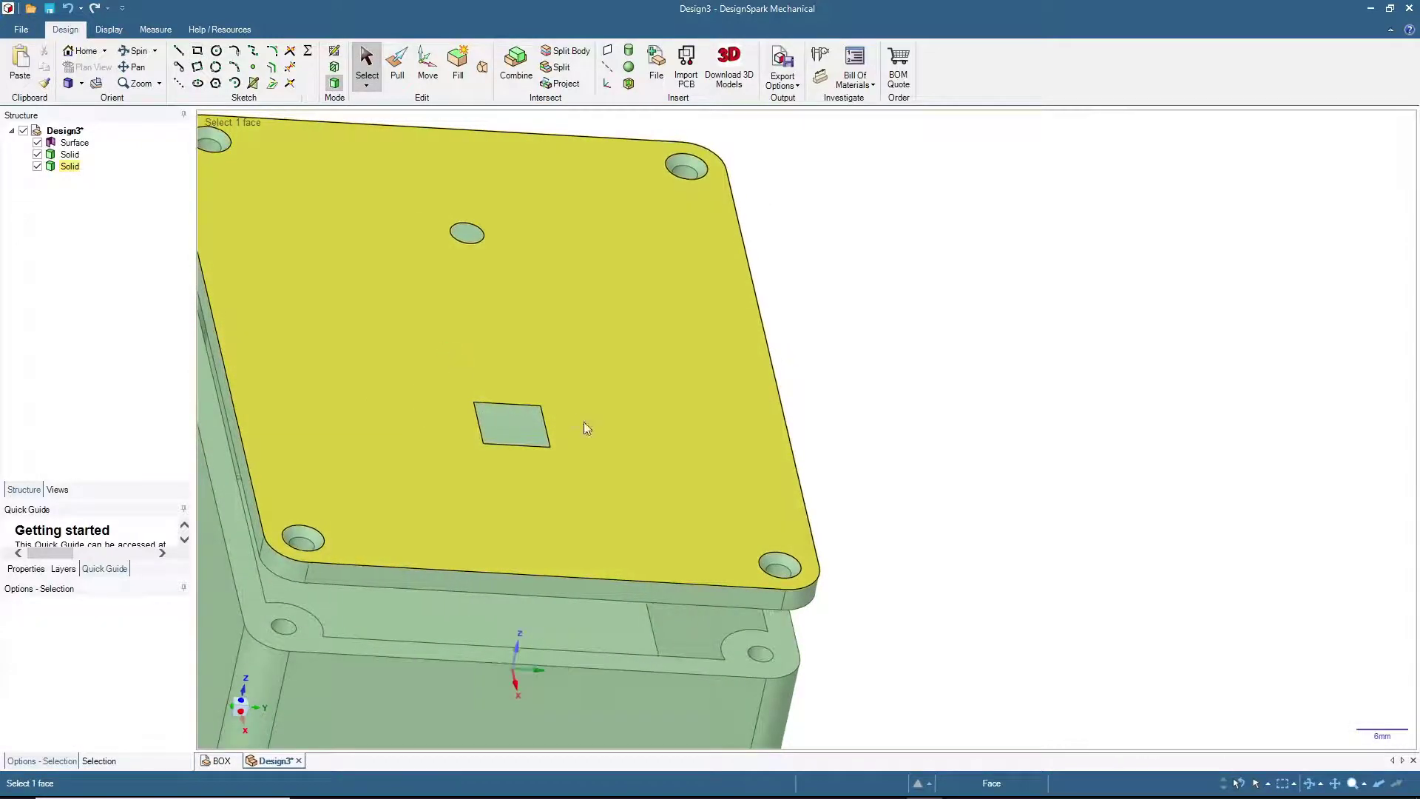
Step: Cut the square and circular profiles down through the cover, and return to the home view
{"action": "left_click", "coordinate": [525, 426]}
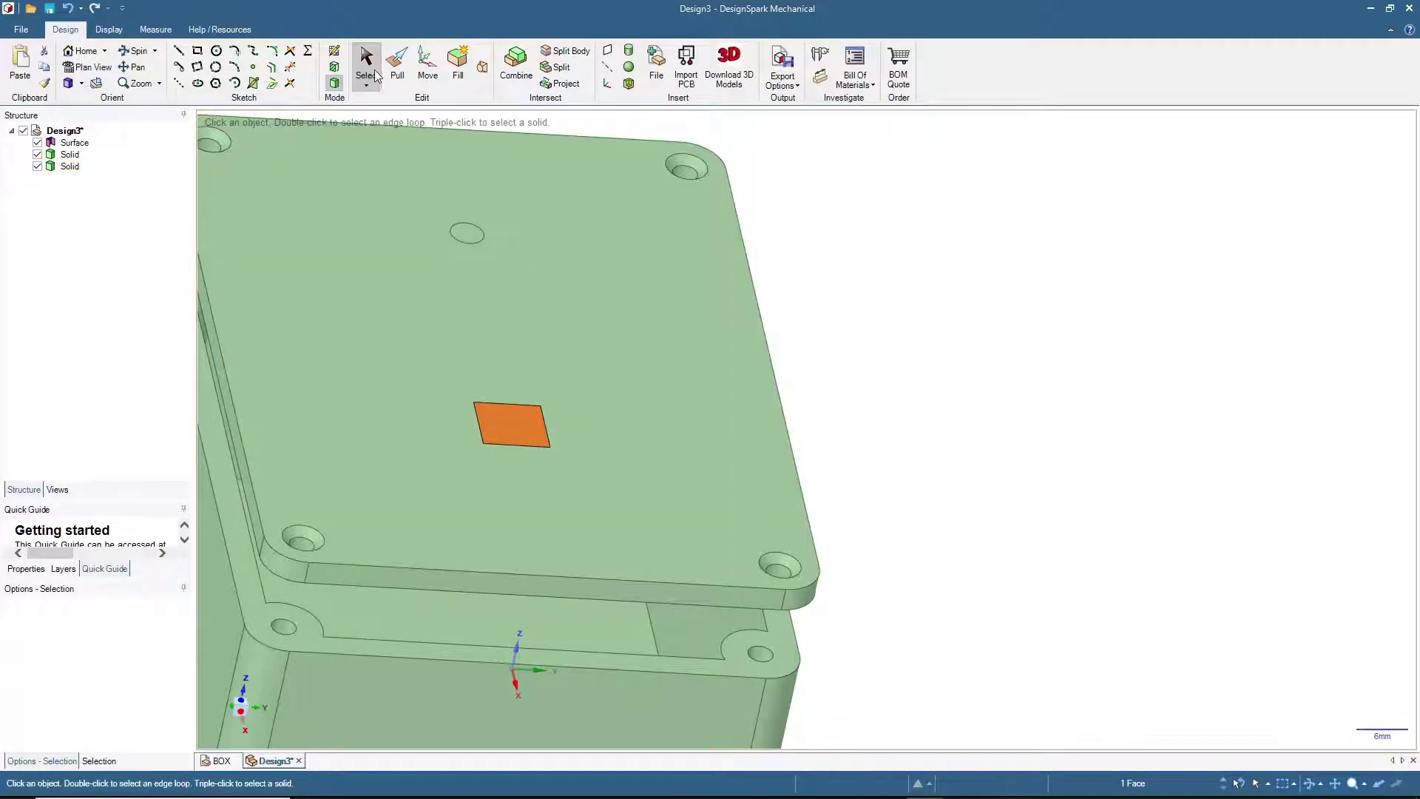
{"action": "left_click", "coordinate": [399, 67]}
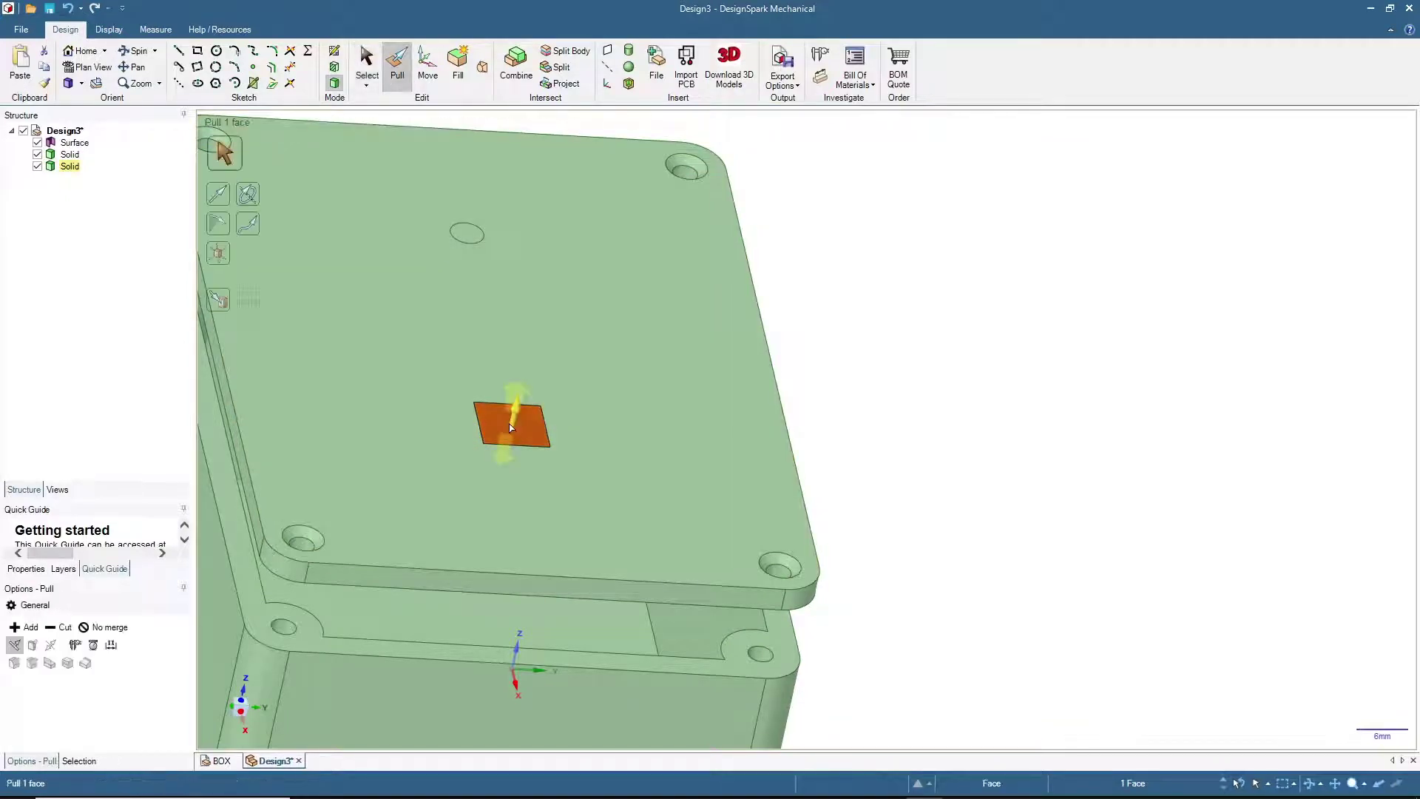
{"action": "left_click_drag", "start_coordinate": [510, 428], "coordinate": [488, 477]}
{"action": "left_click", "coordinate": [478, 233]}
{"action": "left_click_drag", "start_coordinate": [477, 233], "coordinate": [440, 300]}
{"action": "left_click", "coordinate": [578, 348]}
{"action": "key", "text": "h"}
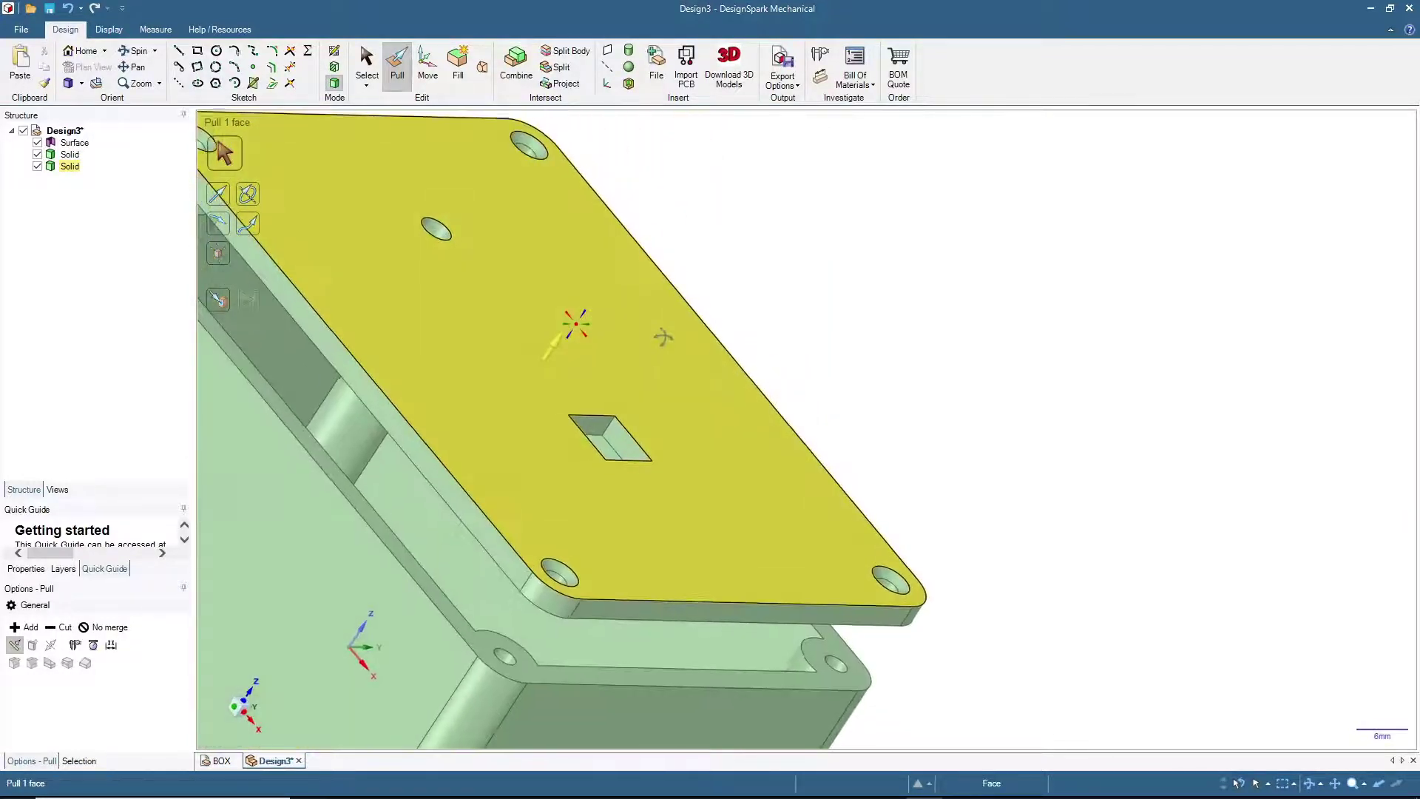
{"action": "key", "text": "s"}
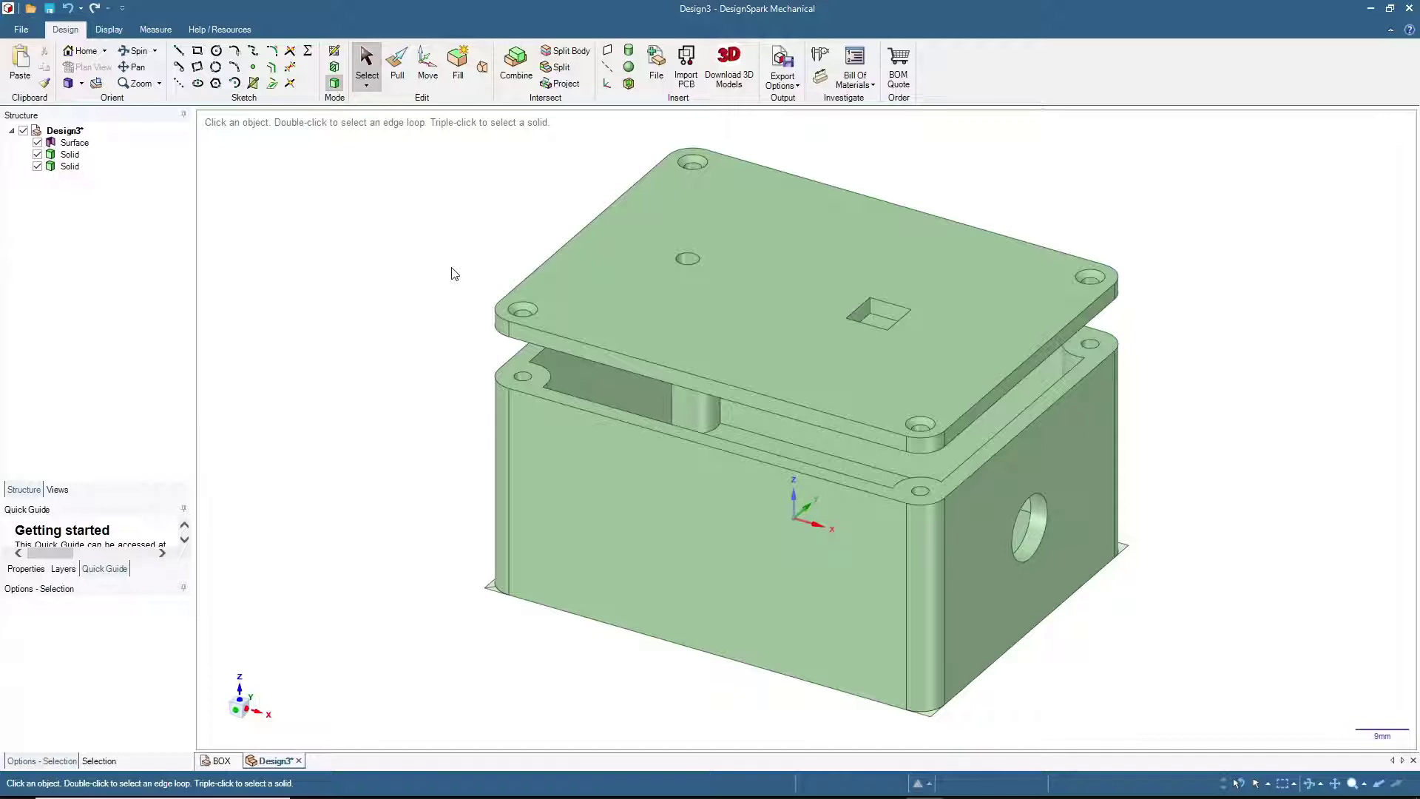
Step: Rename the lid solid as COVER and the box solid as BODY
{"action": "middle_click_drag", "start_coordinate": [406, 361], "coordinate": [624, 374]}
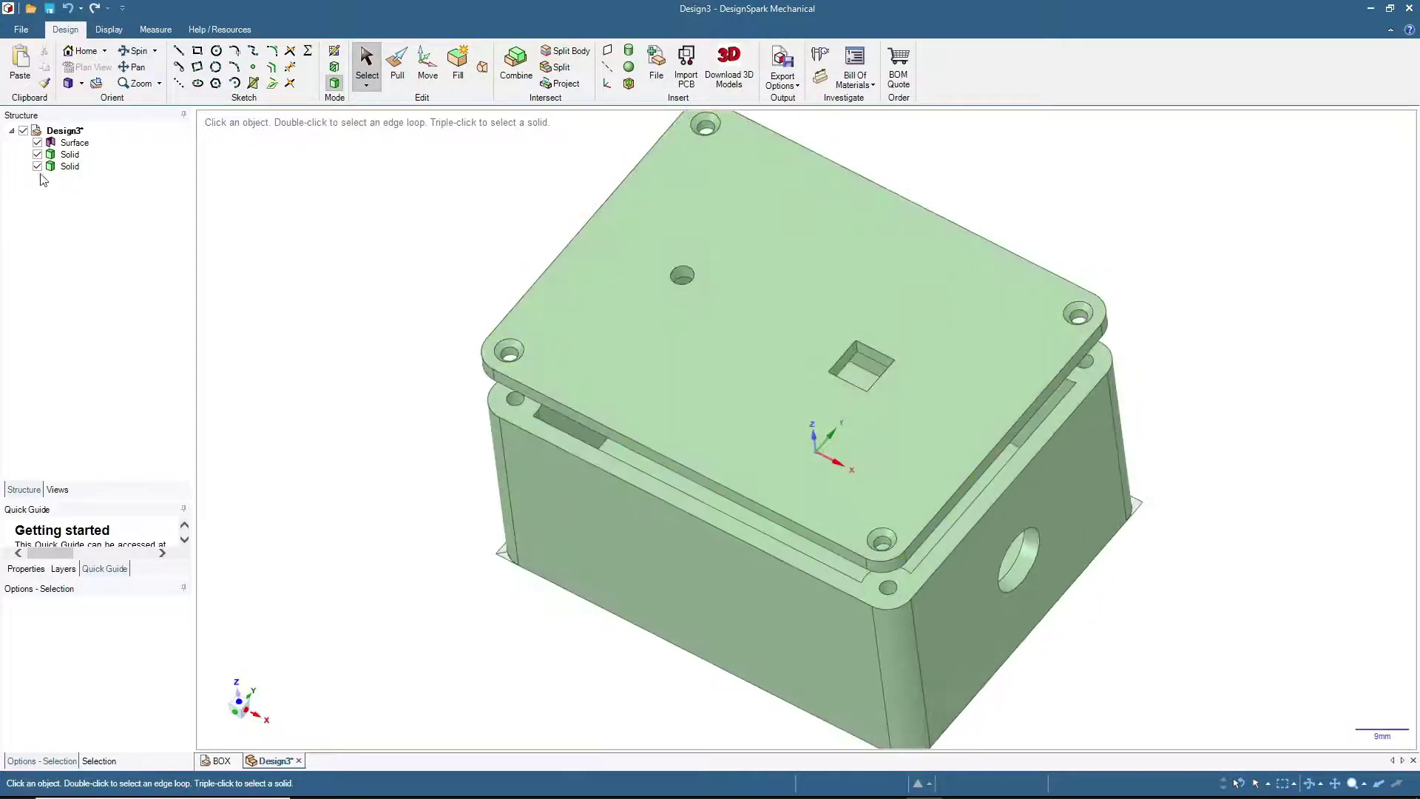
{"action": "left_click", "coordinate": [38, 167]}
{"action": "left_click", "coordinate": [38, 166]}
{"action": "left_click", "coordinate": [71, 167]}
{"action": "left_click", "coordinate": [73, 168]}
{"action": "type", "text": "COVER"}
{"action": "key", "text": "Return"}
{"action": "left_click", "coordinate": [69, 154]}
{"action": "left_click", "coordinate": [69, 154]}
{"action": "type", "text": "BODY"}
{"action": "key", "text": "Return"}
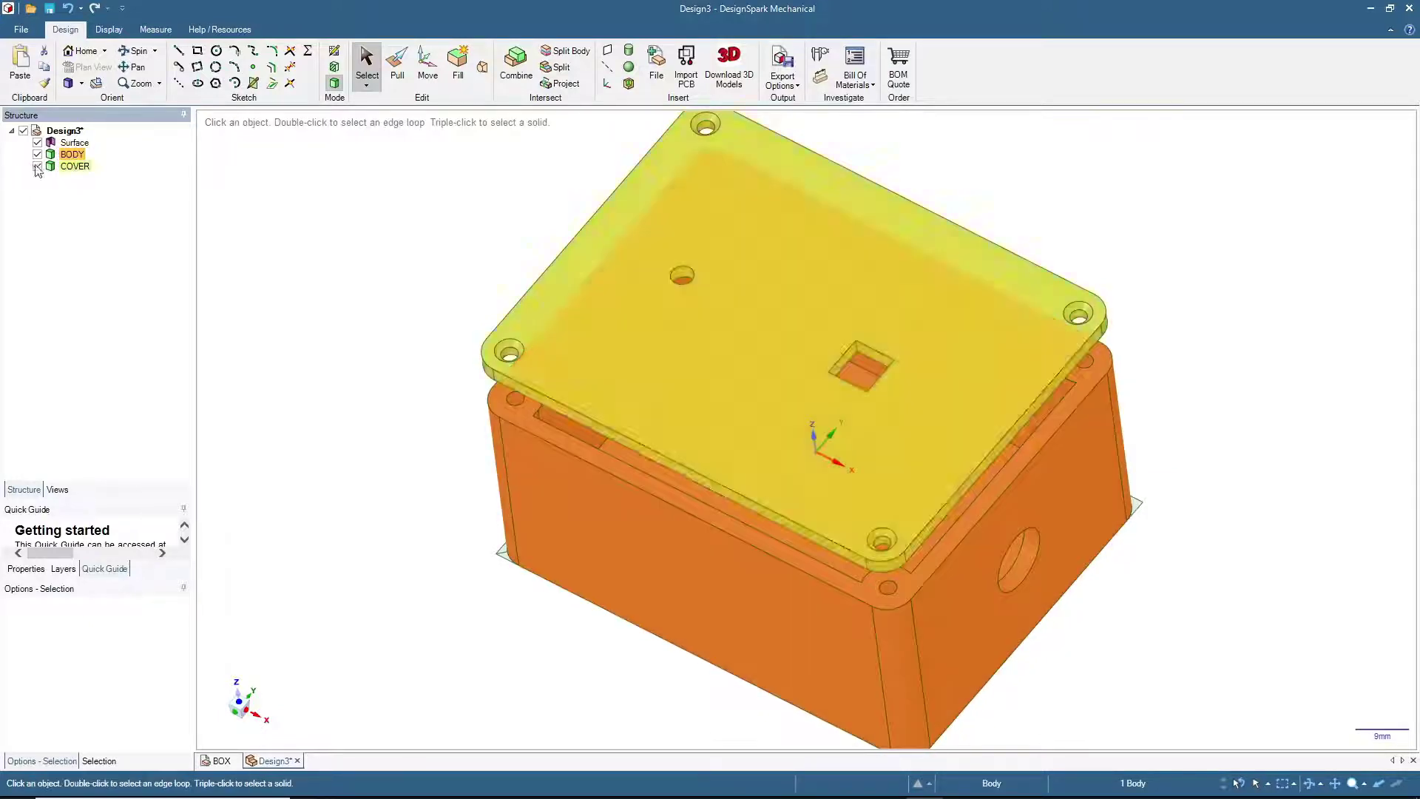
Step: Hide the surface and the cover, and start a circle sketch on the box's inner floor
{"action": "left_click", "coordinate": [38, 166]}
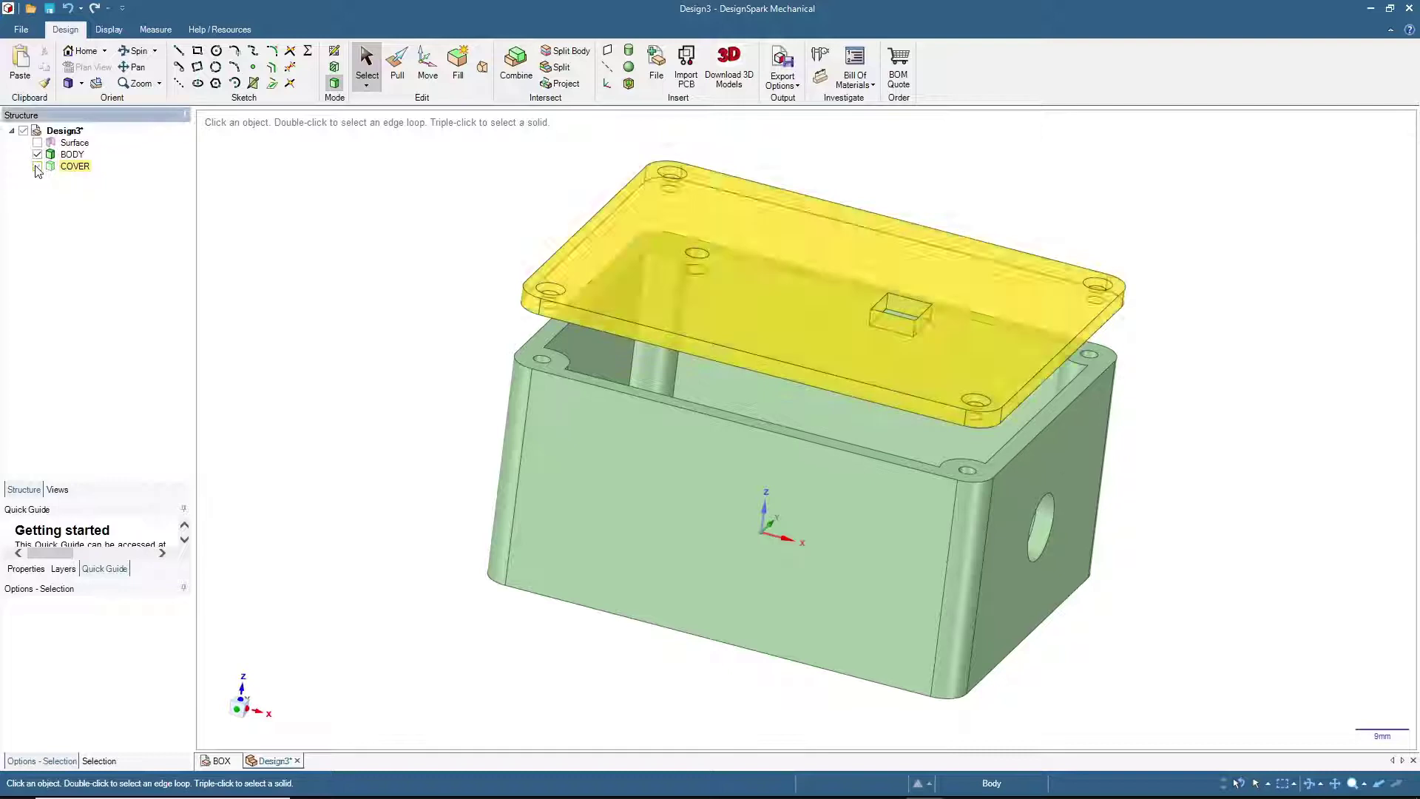
{"action": "middle_click_drag", "start_coordinate": [380, 262], "coordinate": [361, 352]}
{"action": "left_click", "coordinate": [725, 447]}
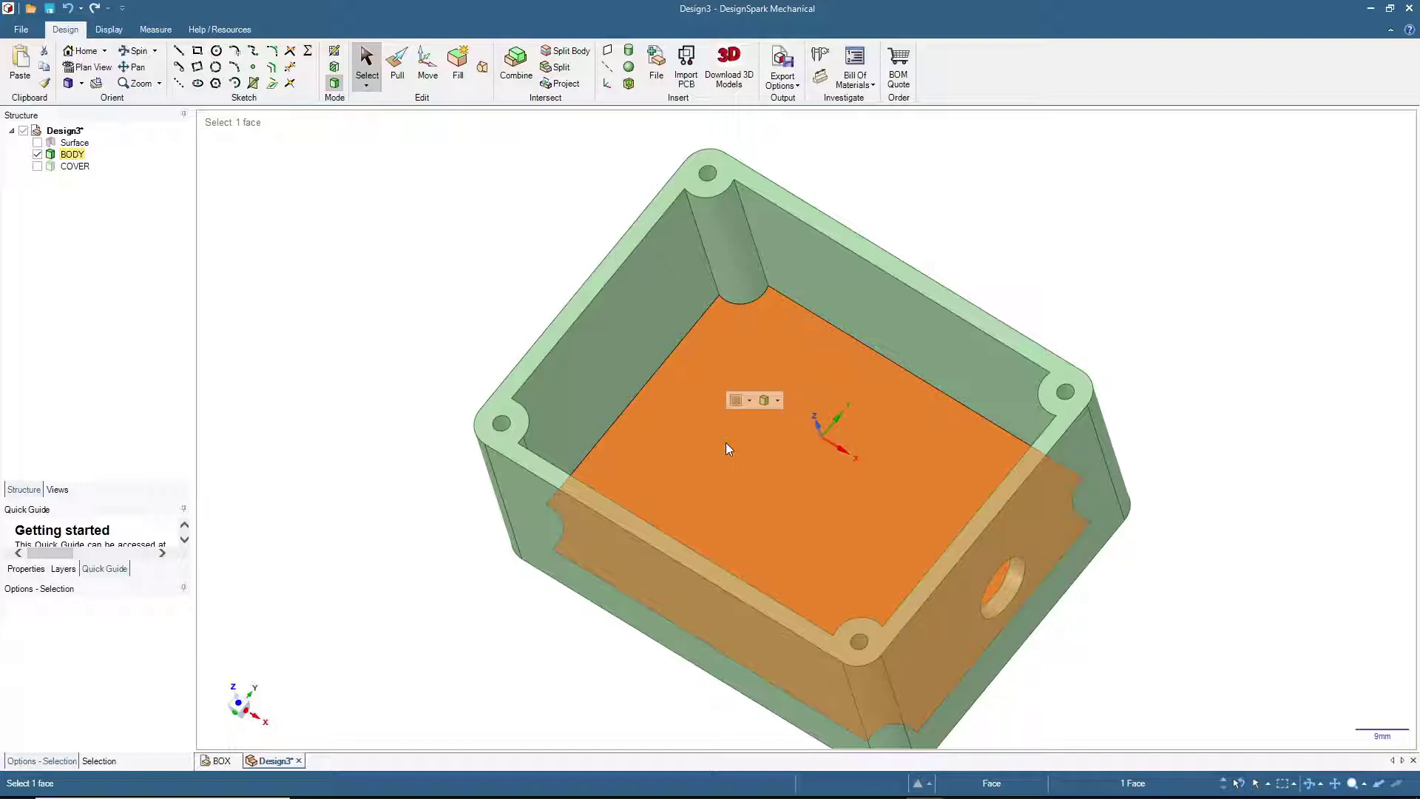
{"action": "left_click", "coordinate": [216, 51]}
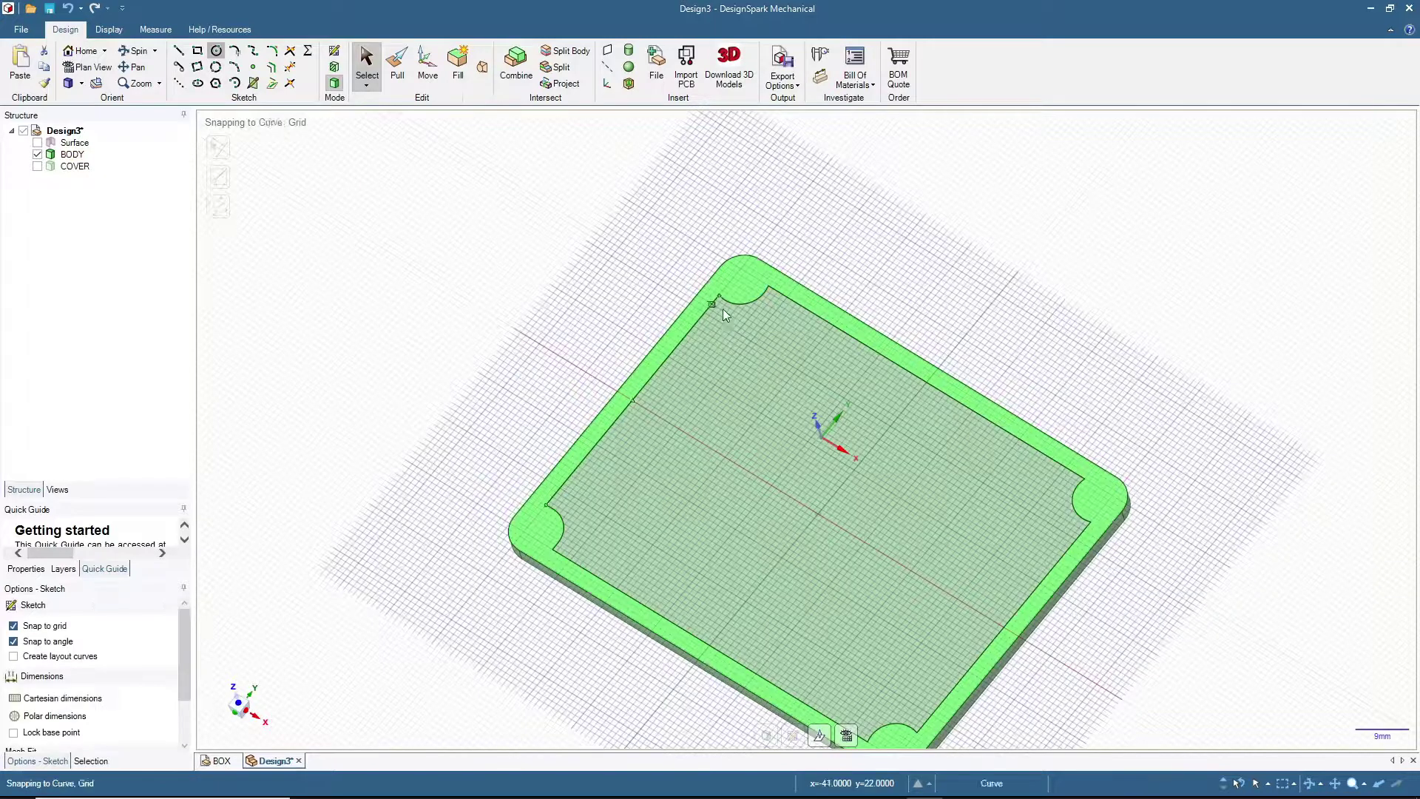
Step: Sketch concentric 9.4 mm and 3 mm diameter circles centred at x -30, y 20 near a corner post, and return to 3D mode
{"action": "left_click", "coordinate": [749, 340]}
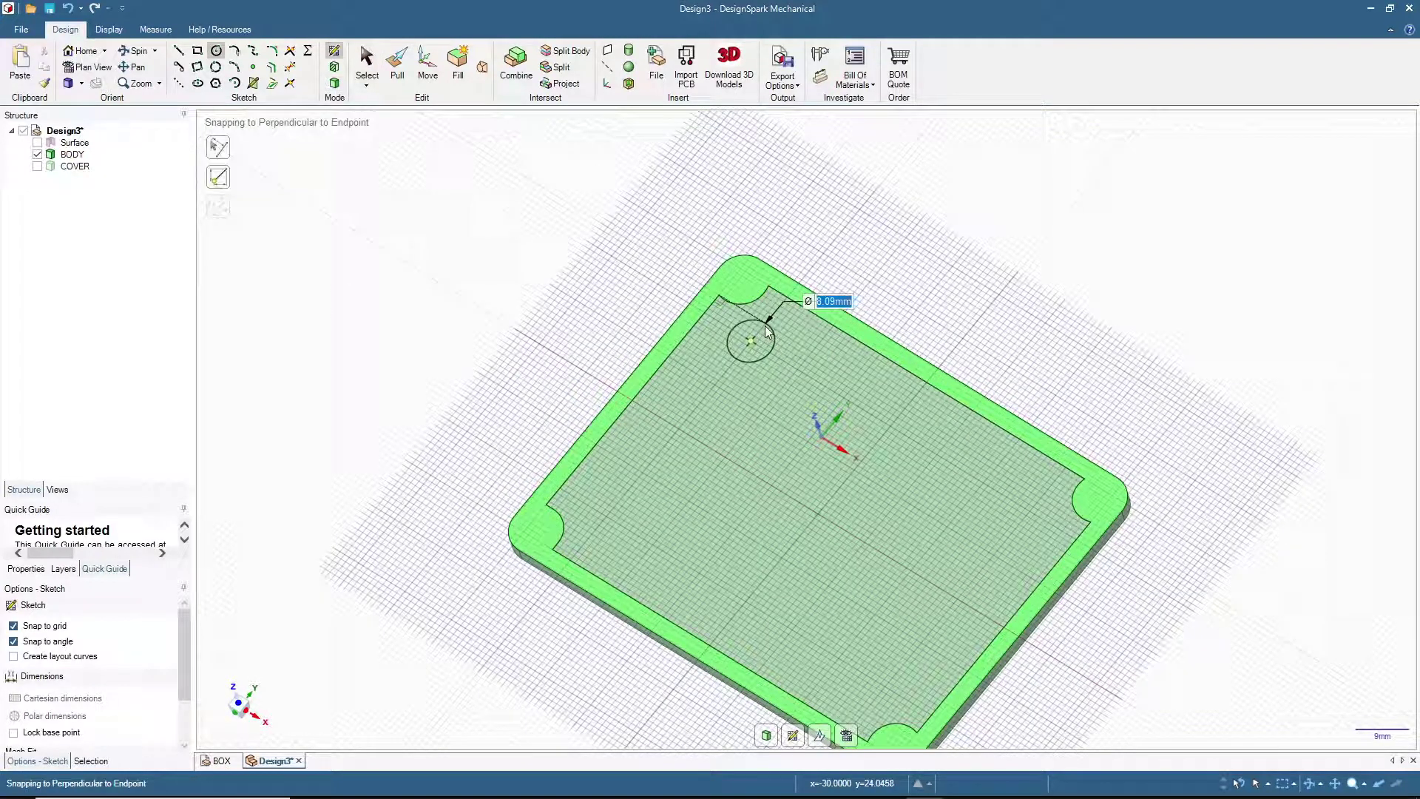
{"action": "type", "text": "9"}
{"action": "key", "text": "Return"}
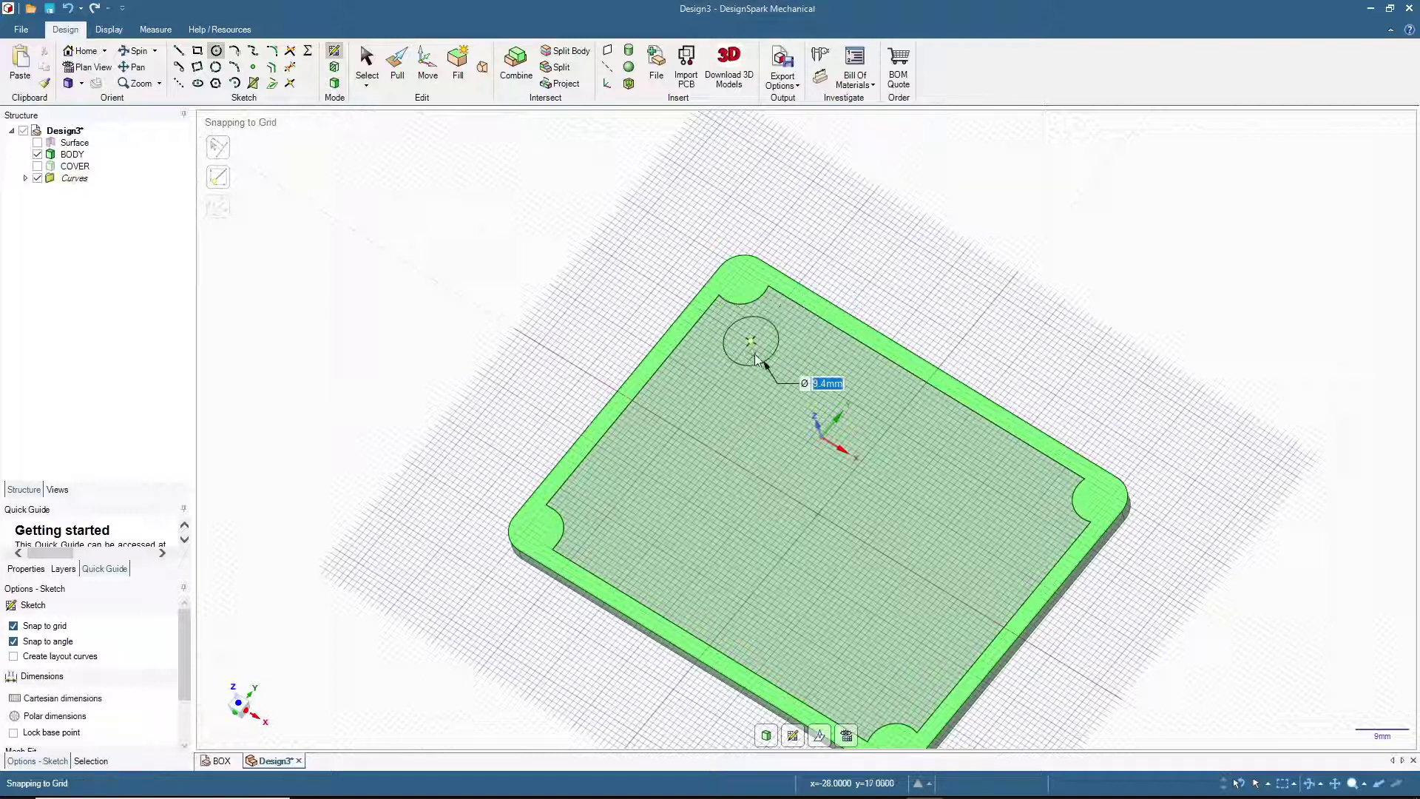
{"action": "scroll", "coordinate": [755, 341], "scroll_direction": "up", "scroll_amount": 3}
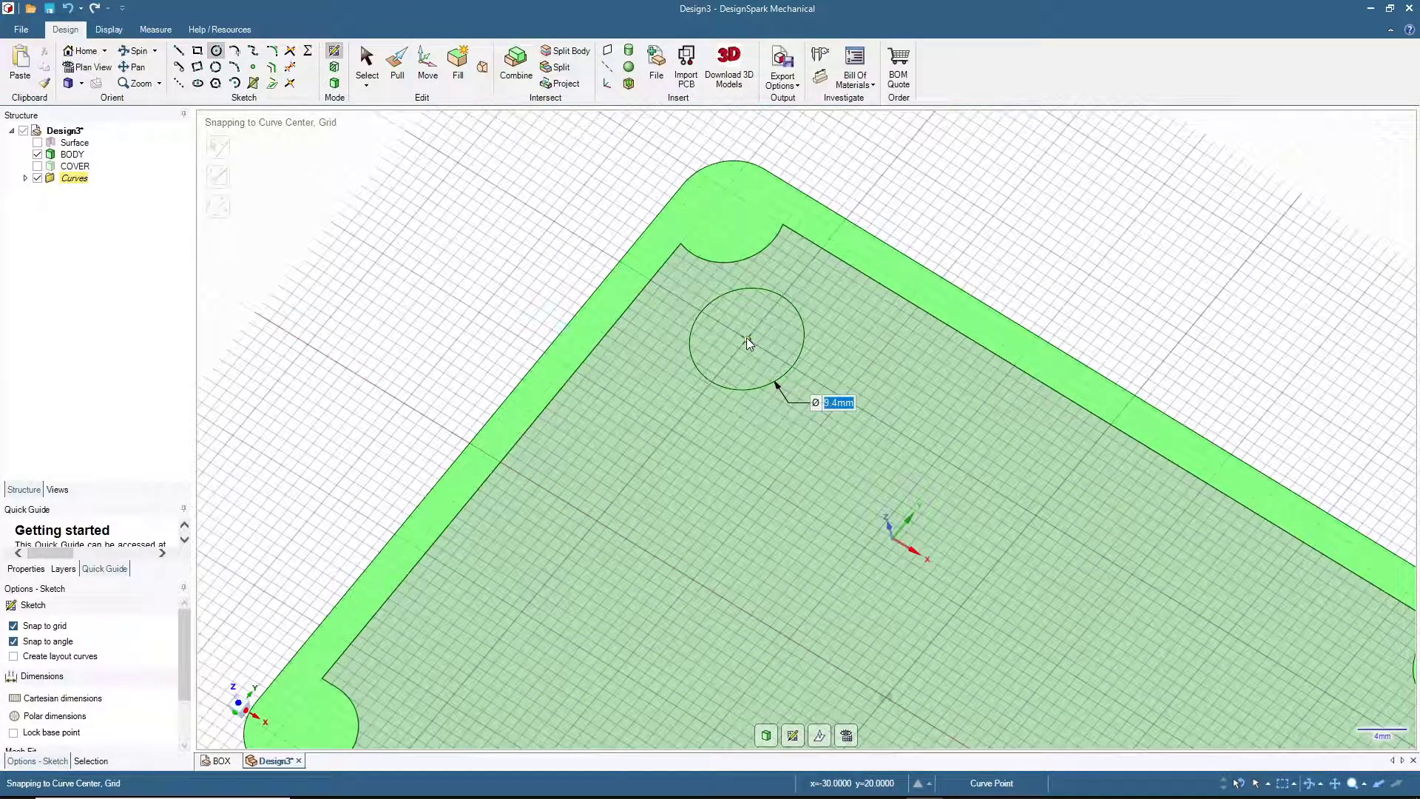
{"action": "left_click", "coordinate": [747, 338]}
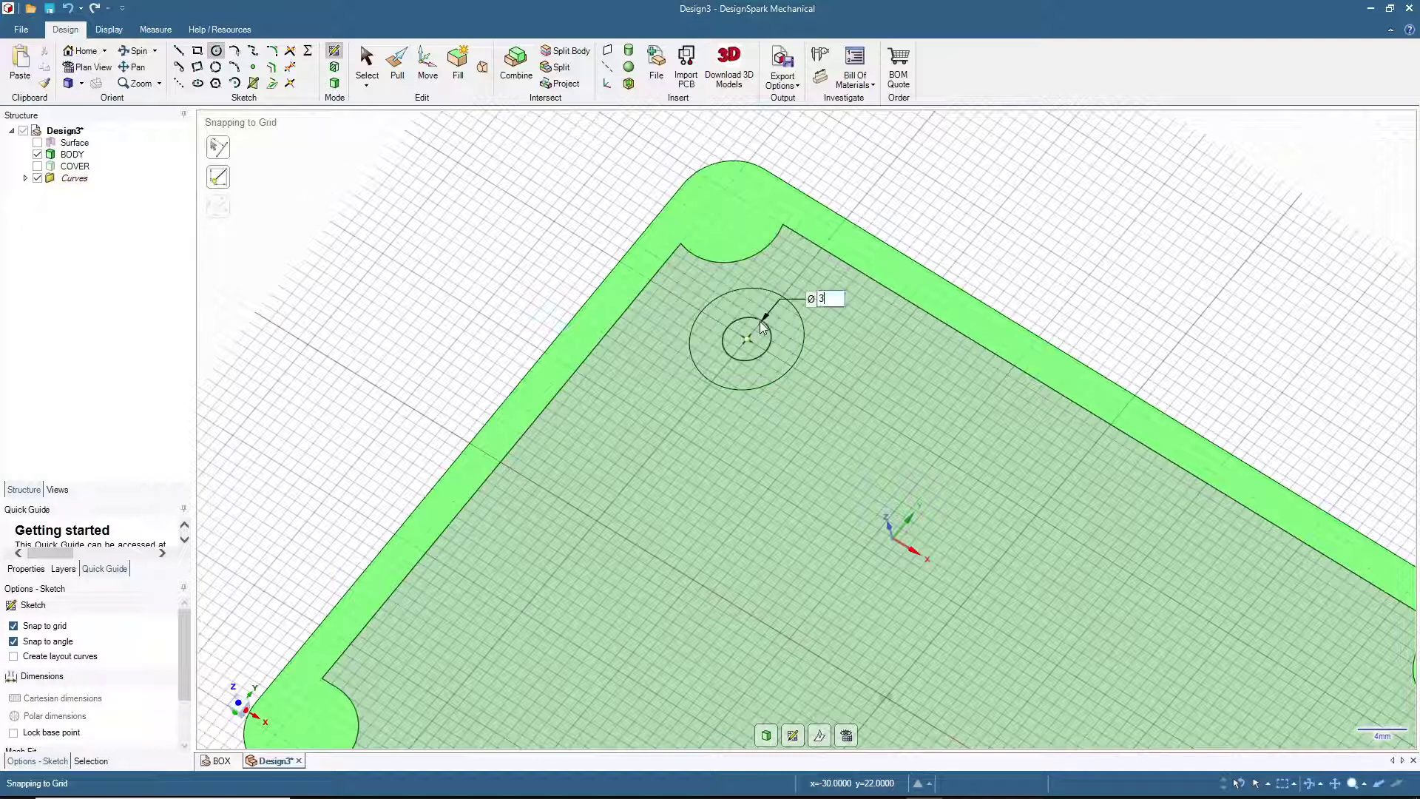
{"action": "left_click", "coordinate": [366, 64]}
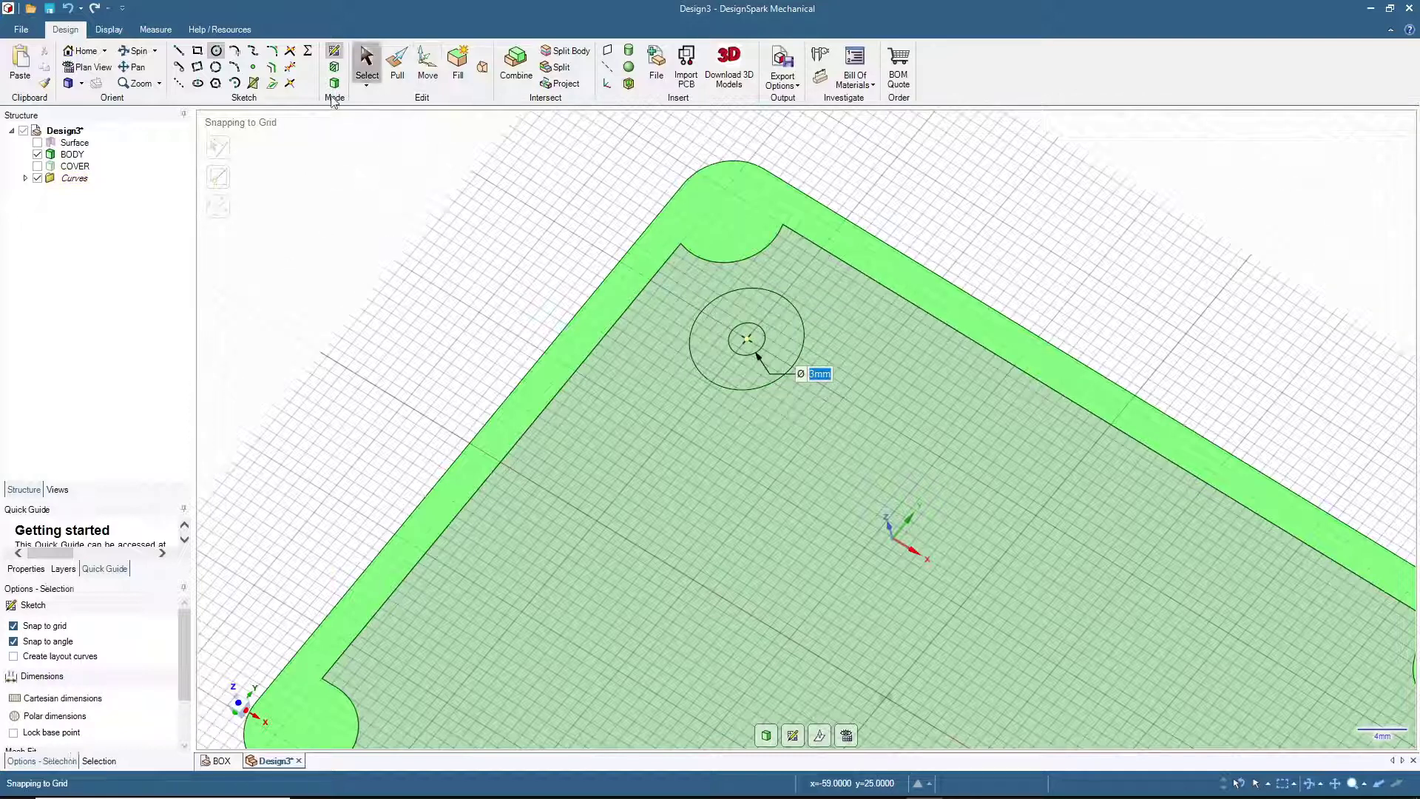
{"action": "left_click", "coordinate": [334, 83]}
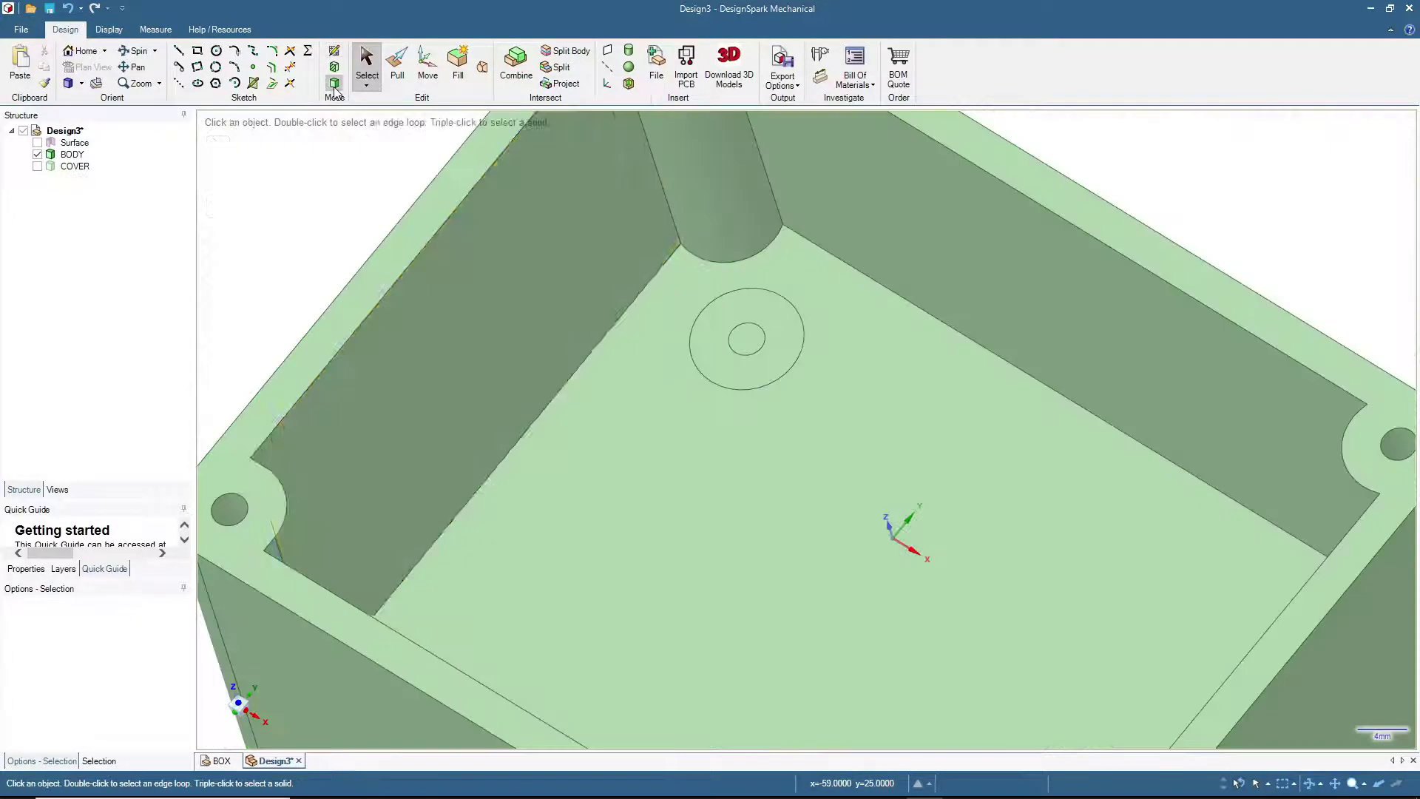
Step: Pull the ring between the two concentric circles 10 mm up from the box floor to form a hollow standoff
{"action": "left_click", "coordinate": [735, 369]}
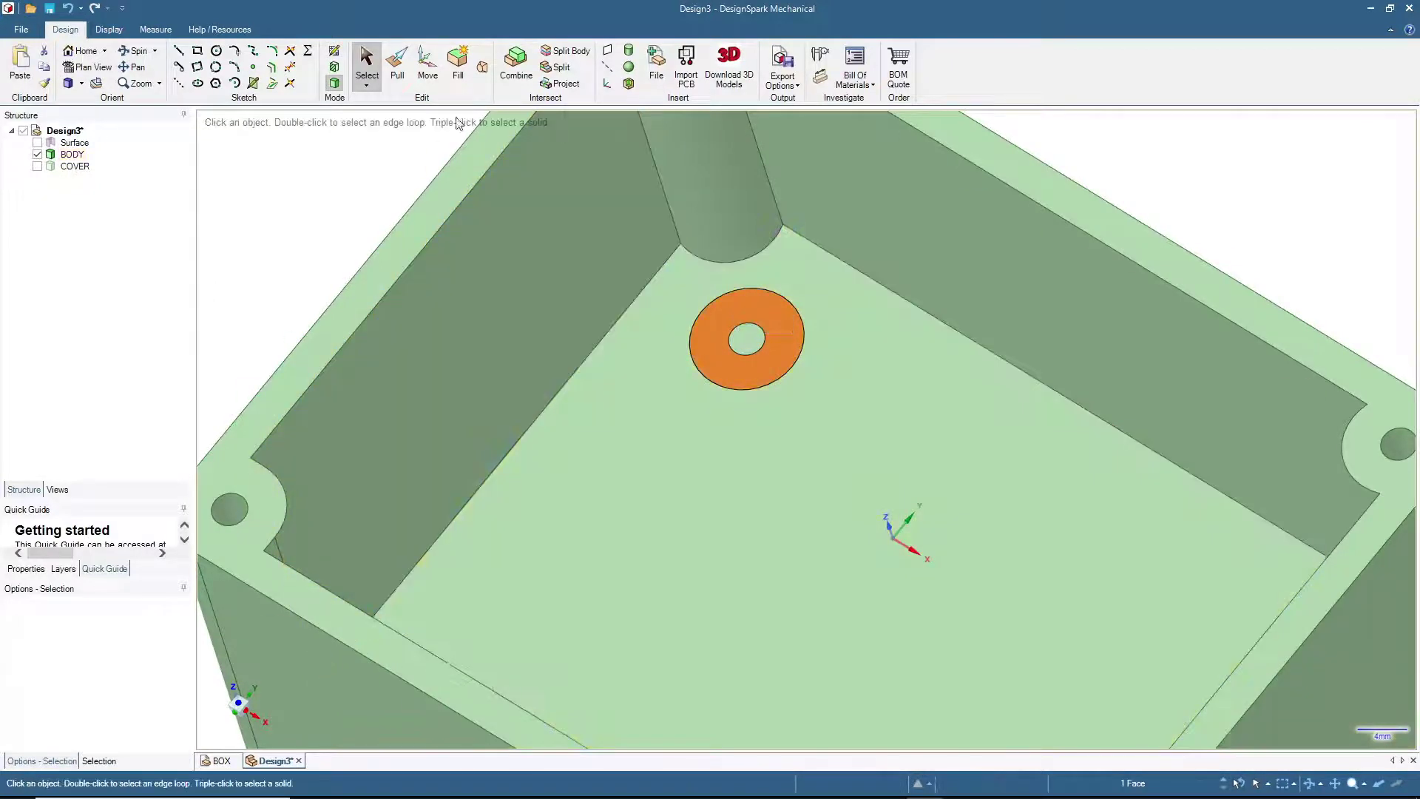
{"action": "key", "text": "p"}
{"action": "left_click_drag", "start_coordinate": [720, 366], "coordinate": [711, 348]}
{"action": "type", "text": "10"}
{"action": "key", "text": "Return"}
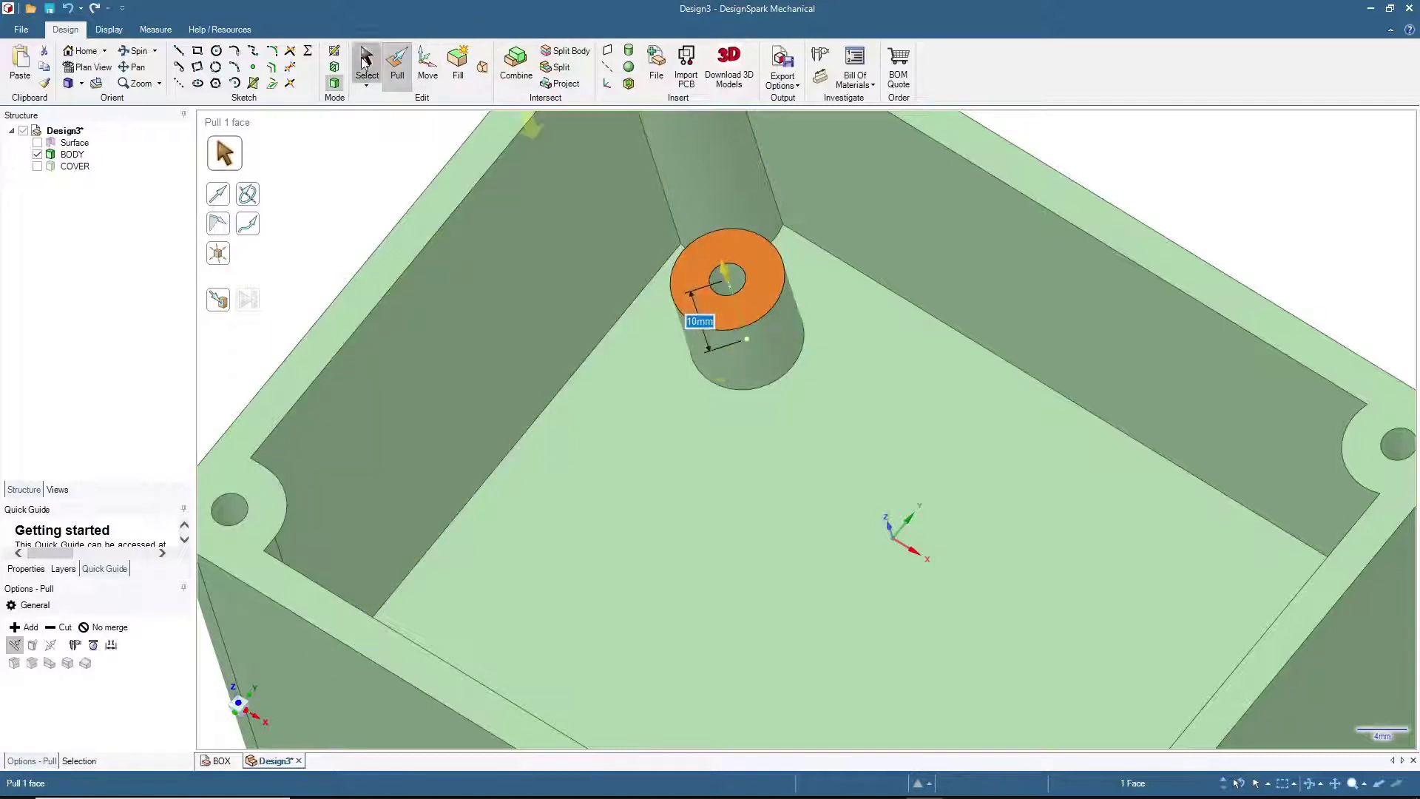